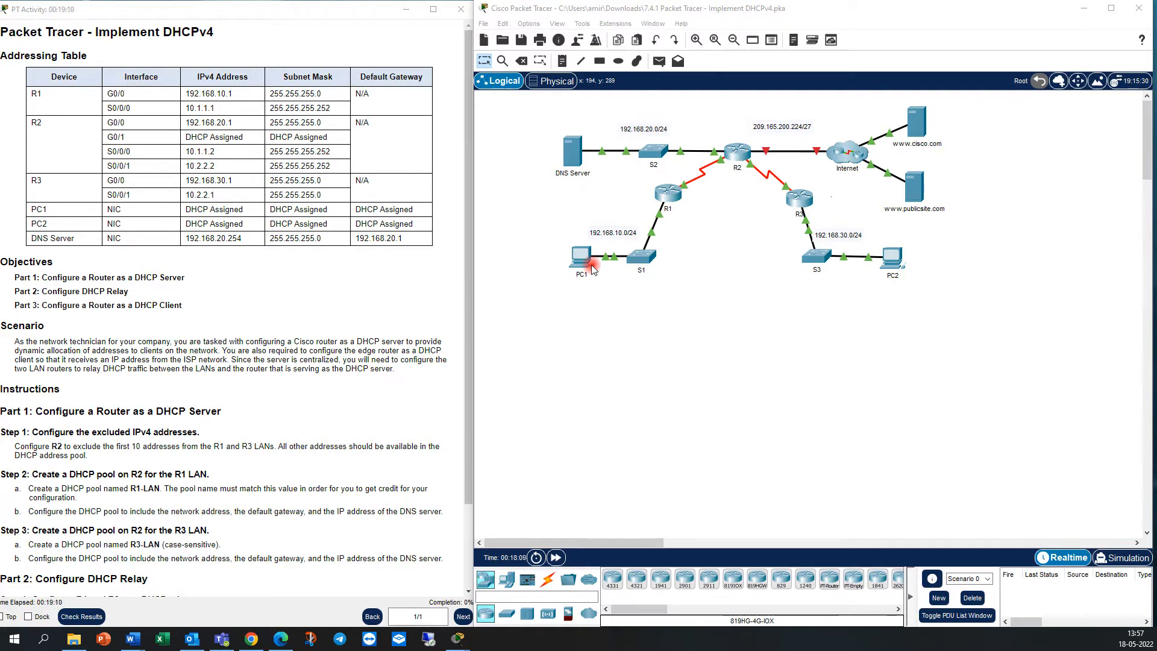
# Open router R2's command-line interface and move its window clear of the network topology.
pyautogui.scroll(-1, 117, 387)
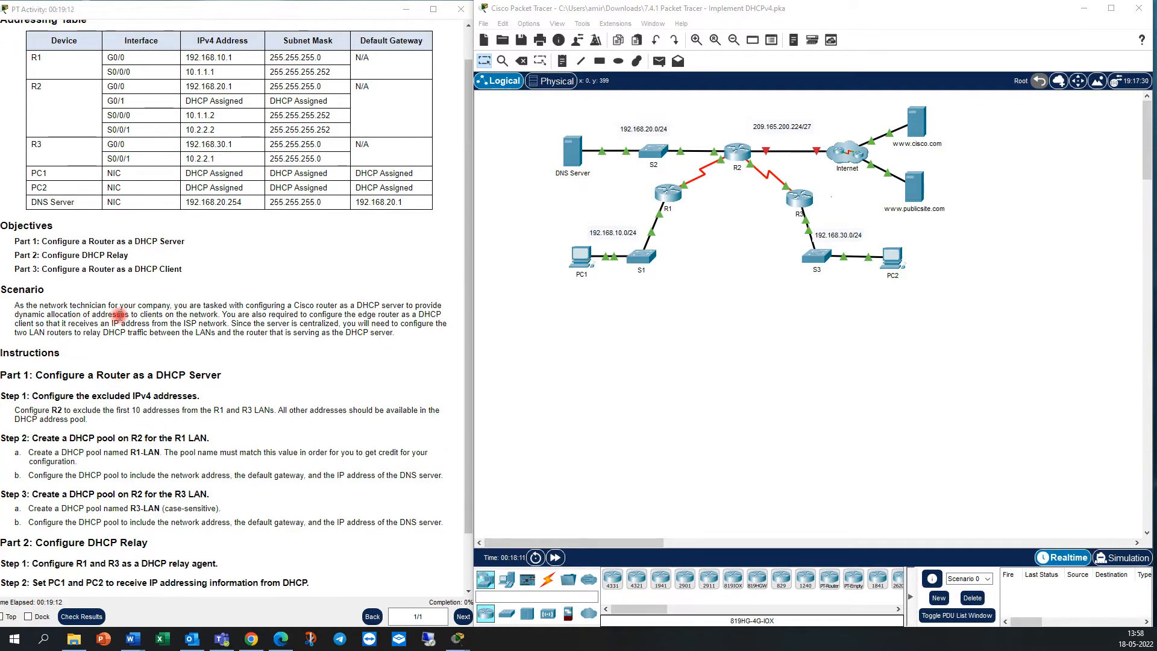
pyautogui.scroll(-2, 129, 331)
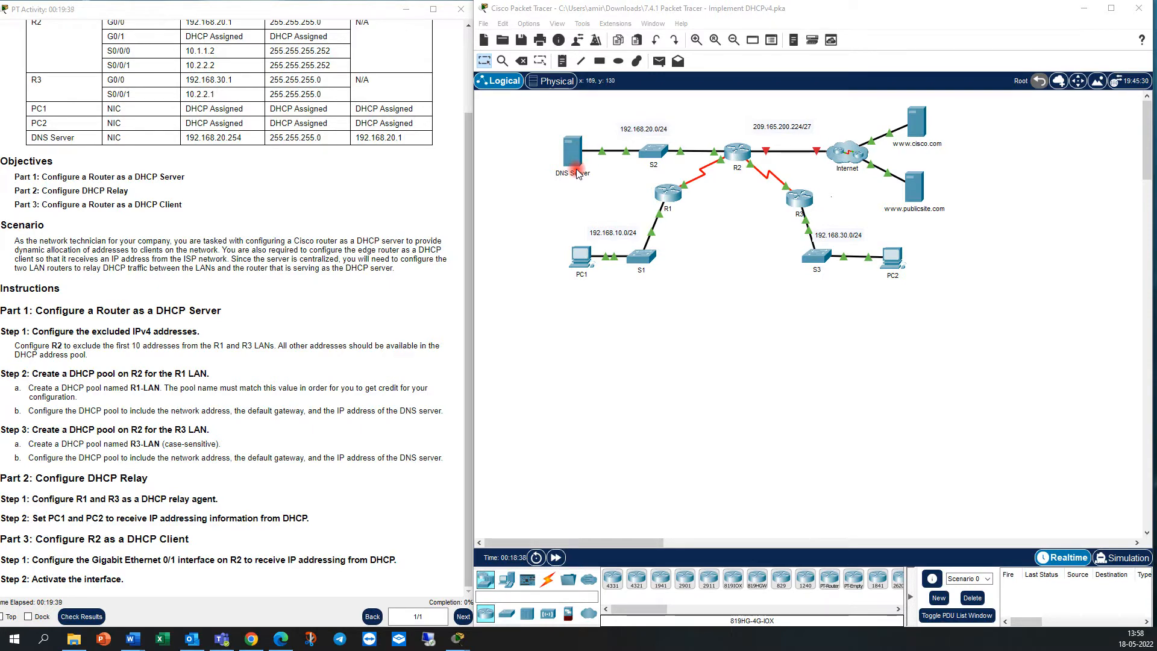
pyautogui.click(738, 158)
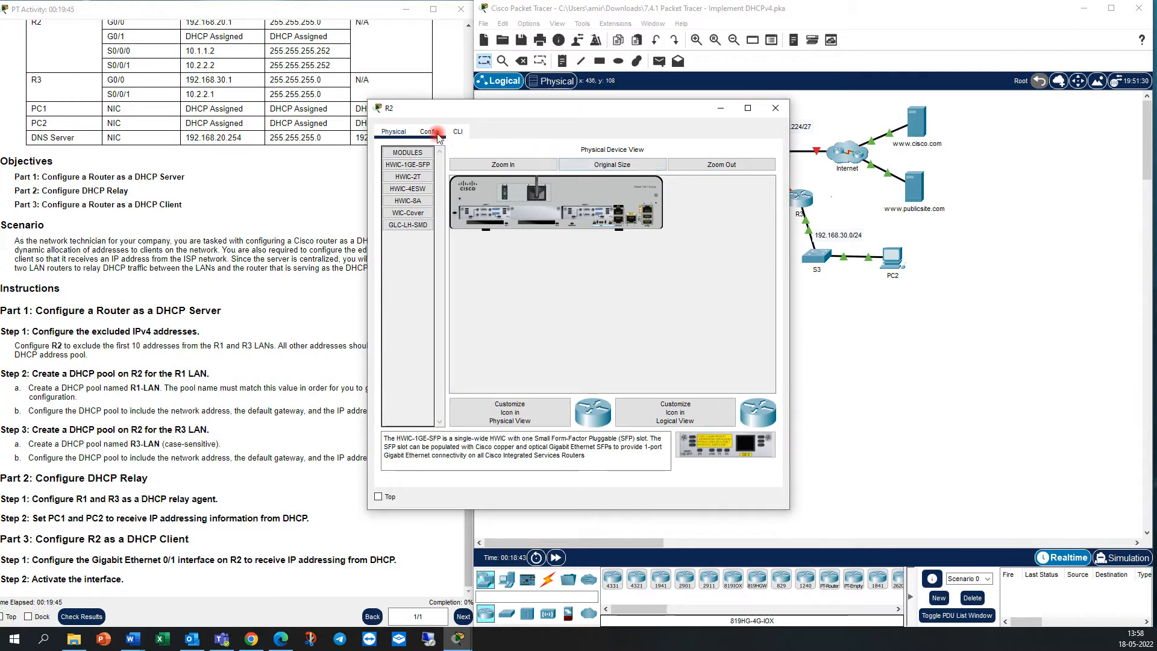
pyautogui.click(458, 131)
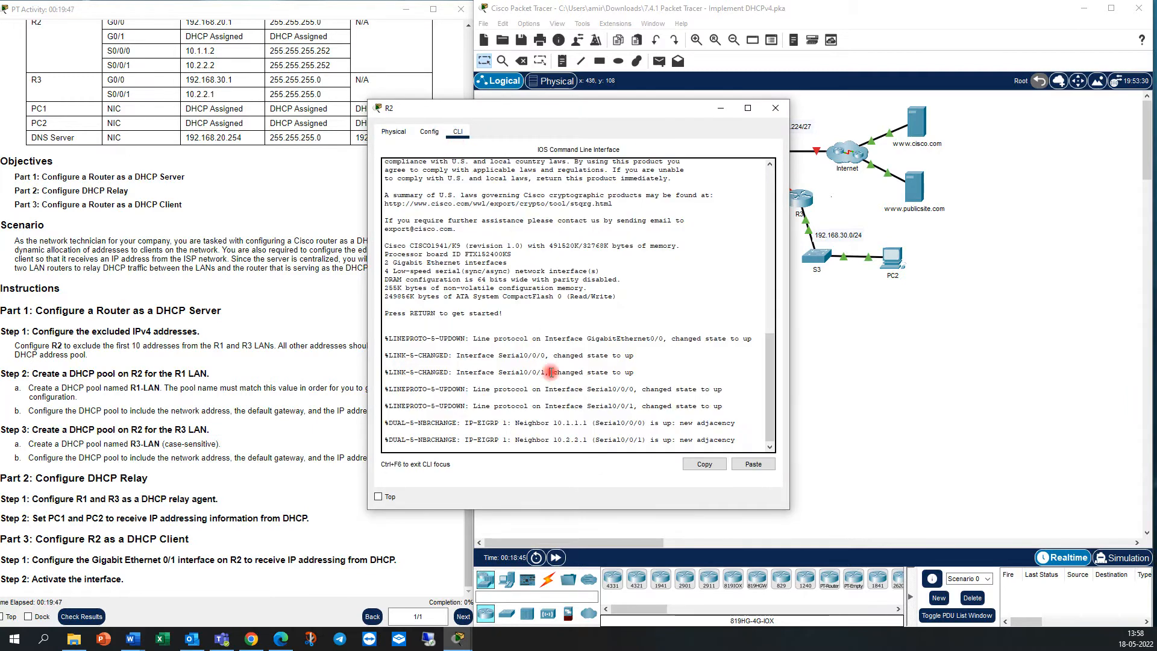
pyautogui.press('Return')
pyautogui.press('Return')
pyautogui.press('Return')
pyautogui.press('Return')
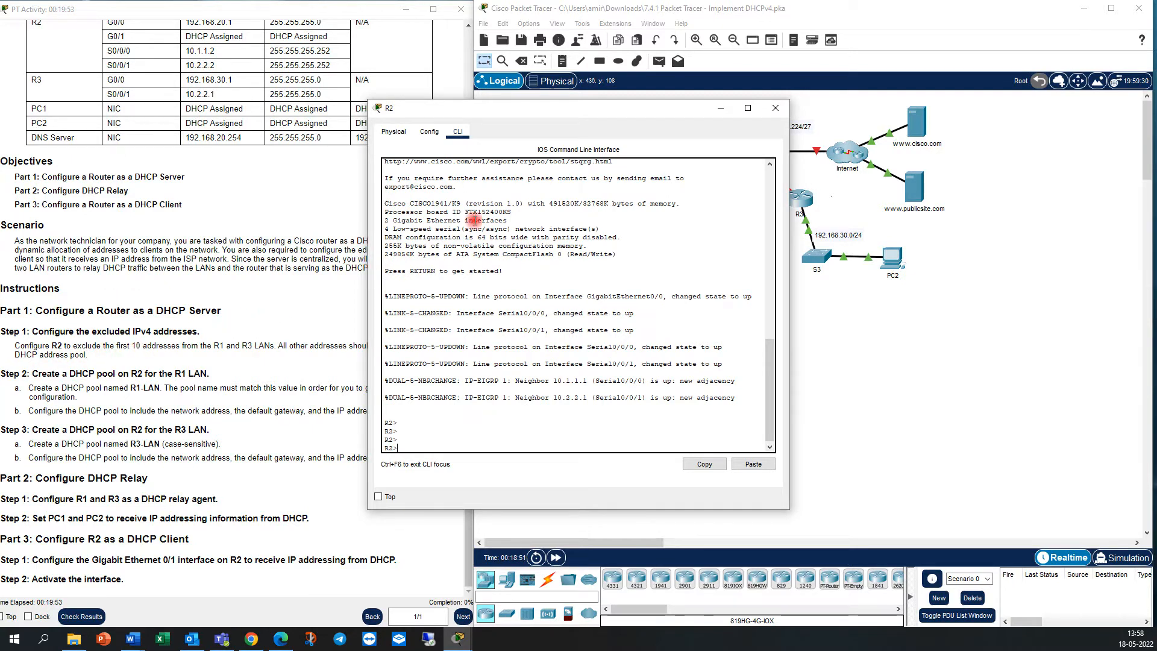
pyautogui.moveTo(581, 106); pyautogui.dragTo(396, 181)
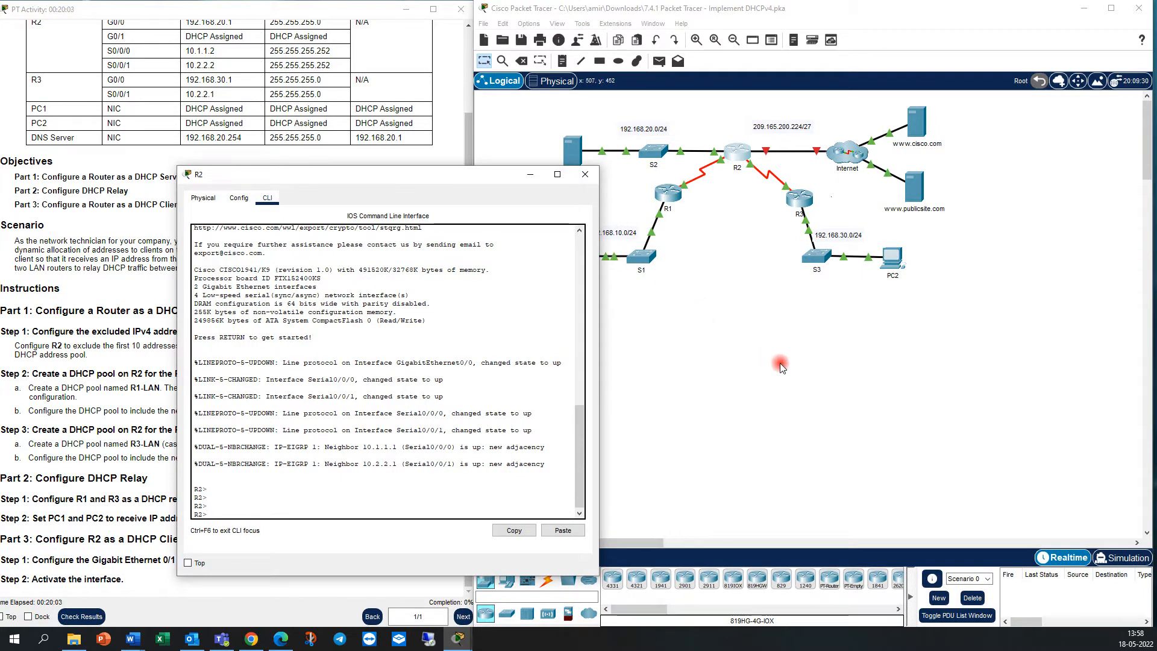
pyautogui.moveTo(486, 179); pyautogui.dragTo(413, 172)
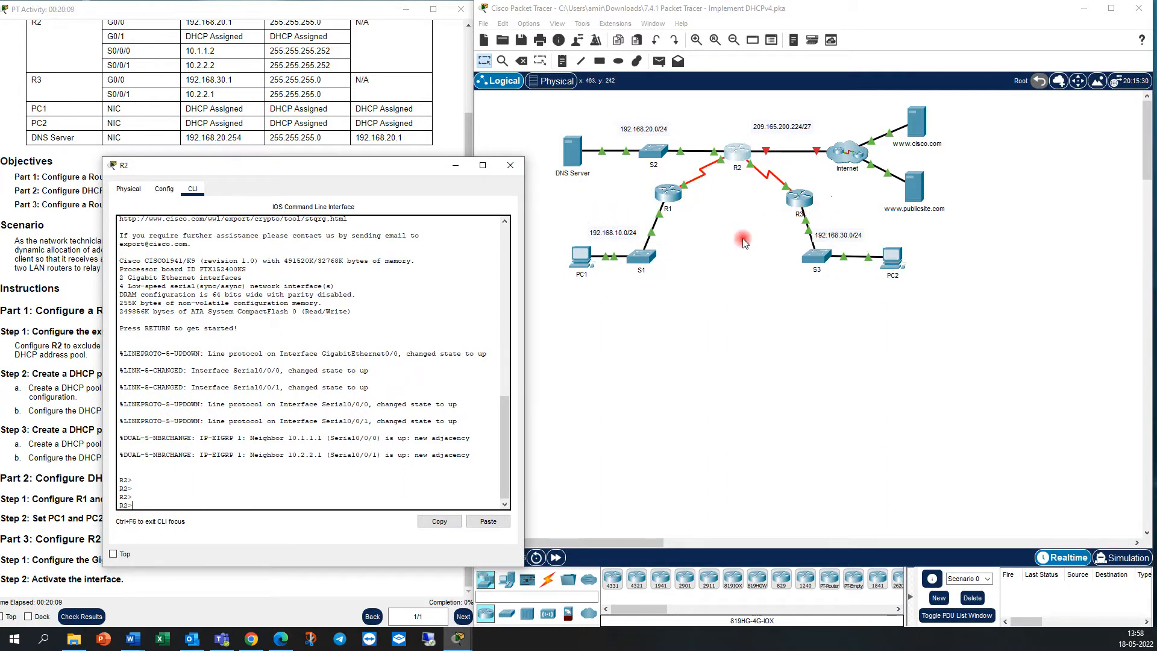
# Enter privileged EXEC mode on R2 and switch to global configuration mode.
pyautogui.write('en')
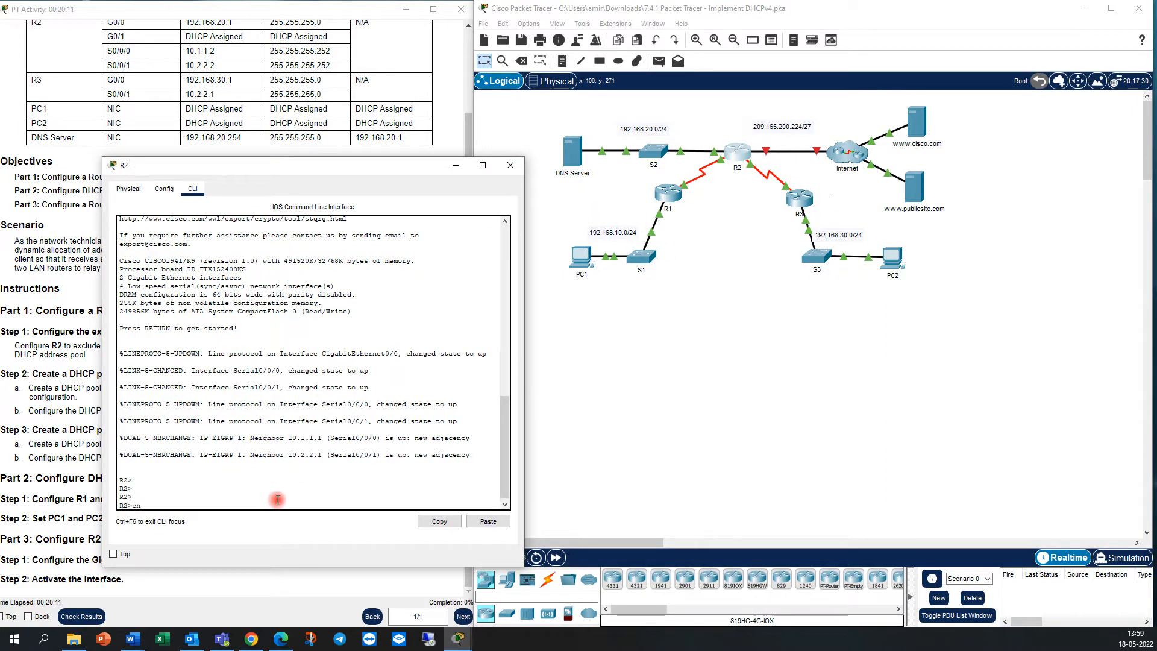
pyautogui.press('Return')
pyautogui.write('conf ')
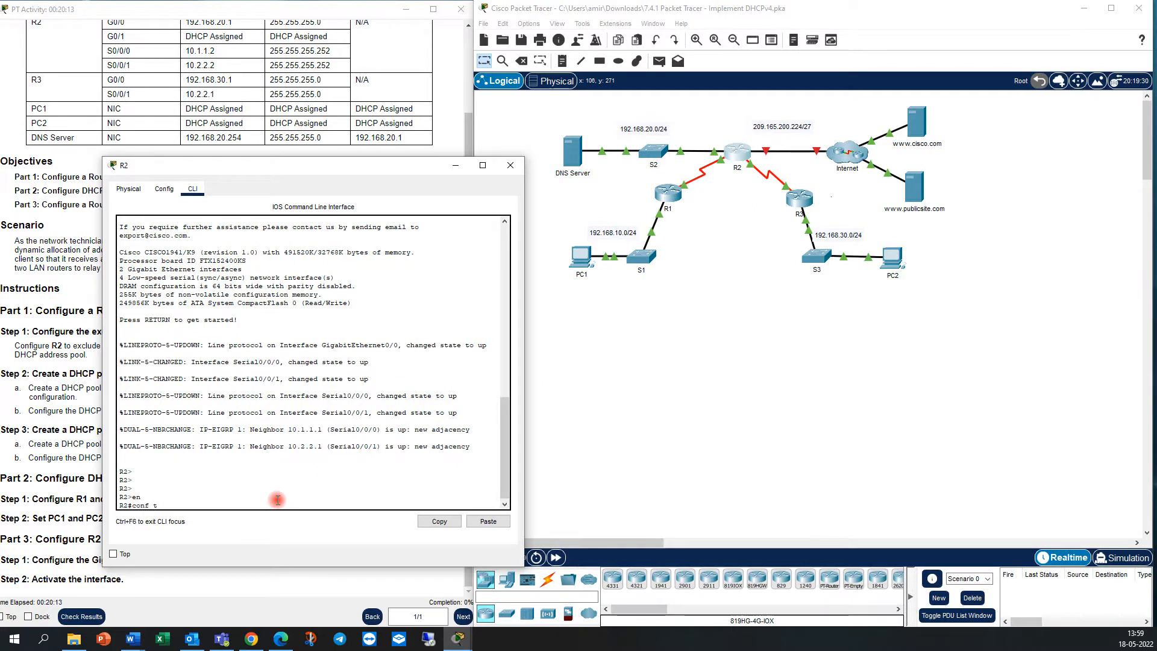
pyautogui.write('t')
pyautogui.press('Return')
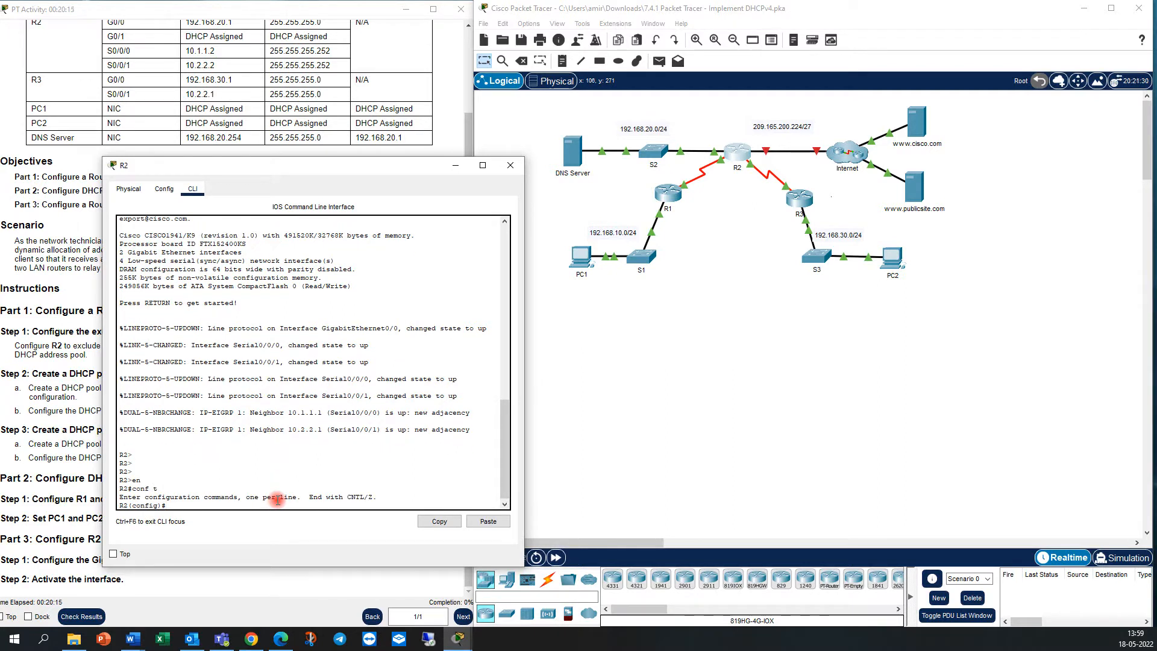
# Exclude the addresses 192.168.10.1 through 192.168.10.10 from DHCP assignment on R2.
pyautogui.write('ip dhcp ex')
pyautogui.press('Tab')
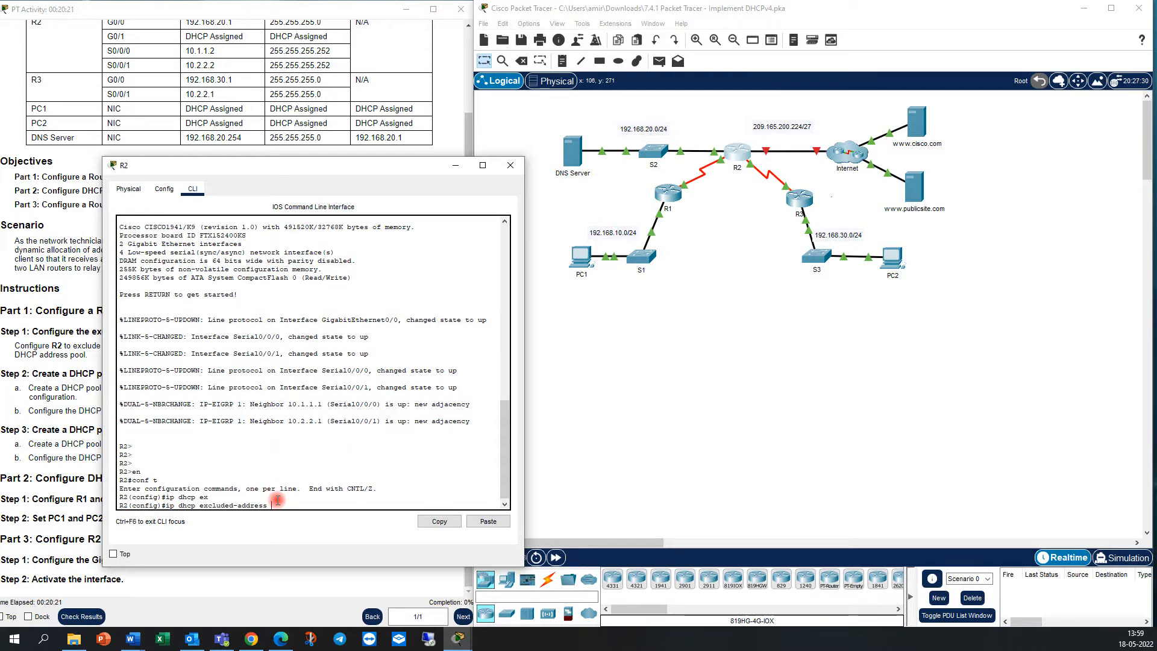
pyautogui.write('192.168.10')
pyautogui.press('BackSpace')
pyautogui.press('BackSpace')
pyautogui.press('BackSpace')
pyautogui.press('BackSpace')
pyautogui.press('BackSpace')
pyautogui.write('168.10.1 192.168.10.10')
pyautogui.press('Return')
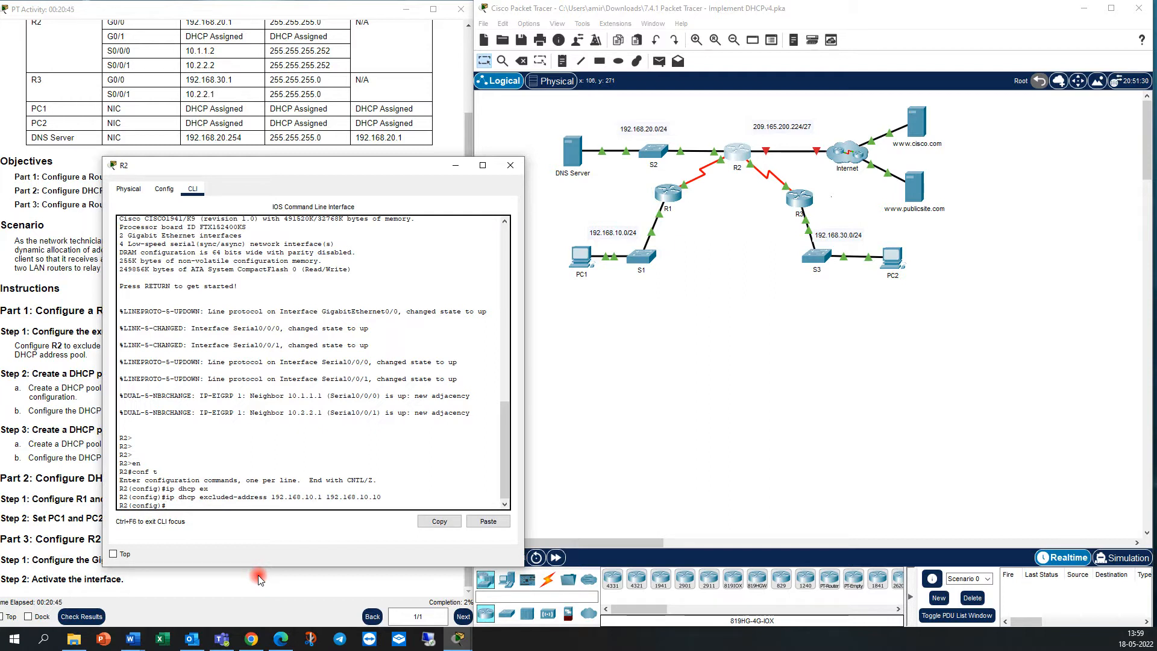
# Exclude the addresses 192.168.30.1 through 192.168.30.10 from DHCP assignment on R2.
pyautogui.press('Up')
pyautogui.press('Left')
pyautogui.press('Left')
pyautogui.press('Left')
pyautogui.press('Left')
pyautogui.press('Left')
pyautogui.press('Left')
pyautogui.press('Left')
pyautogui.press('Left')
pyautogui.press('Left')
pyautogui.press('Left')
pyautogui.press('Left')
pyautogui.press('Left')
pyautogui.press('Left')
pyautogui.press('Left')
pyautogui.press('Left')
pyautogui.press('Left')
pyautogui.press('Left')
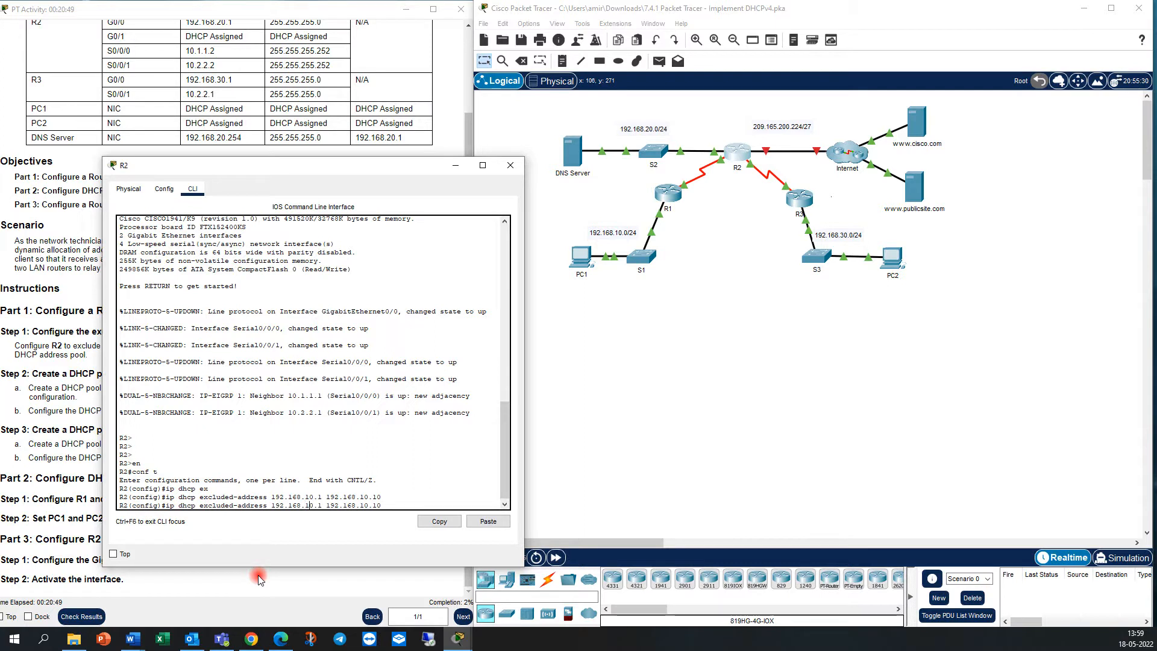
pyautogui.press('BackSpace')
pyautogui.write('3')
pyautogui.press('BackSpace')
pyautogui.write('3')
pyautogui.press('Return')
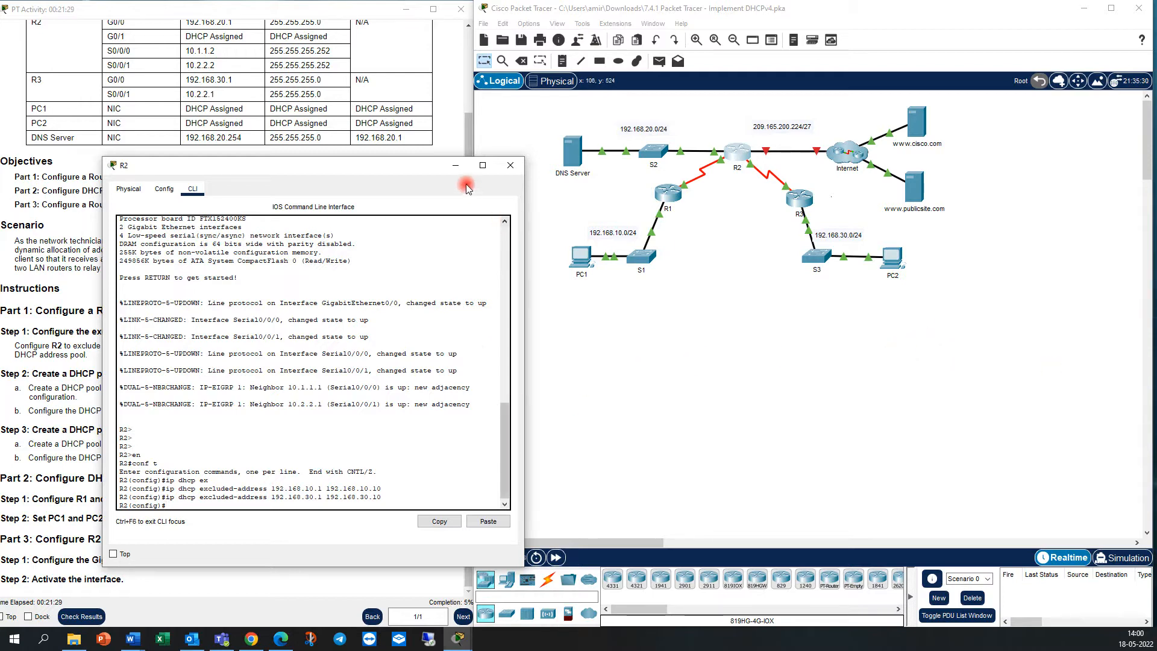
# Check the pool instructions for the R1 LAN and create a DHCP pool named R1-LAN on R2.
pyautogui.click(455, 165)
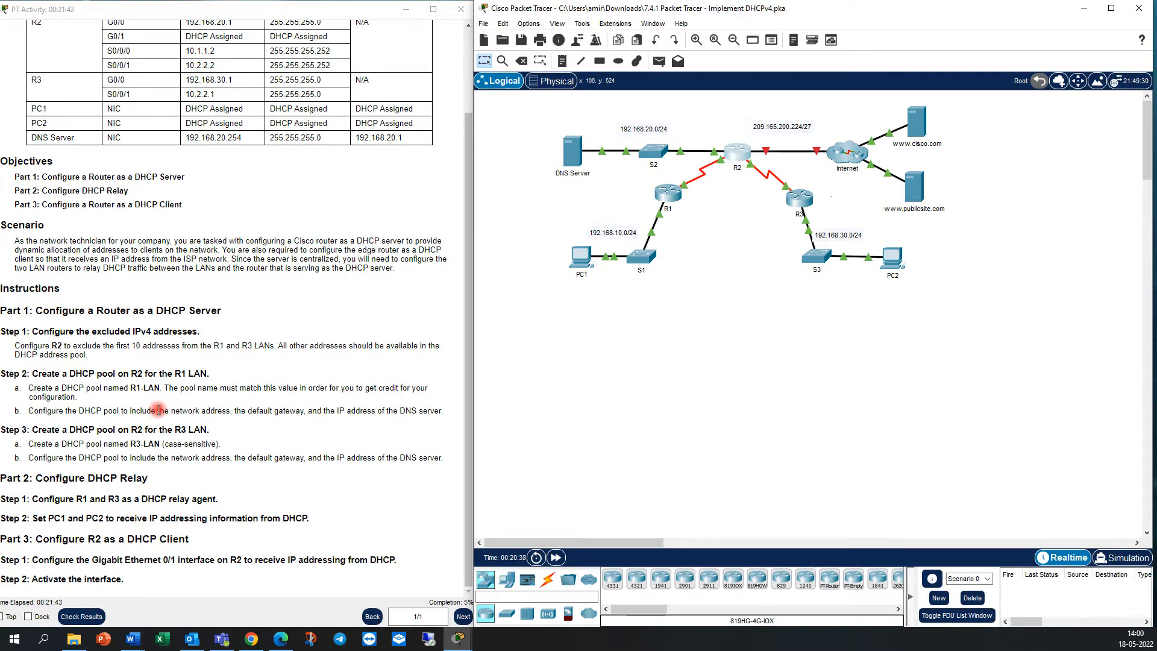
pyautogui.click(737, 155)
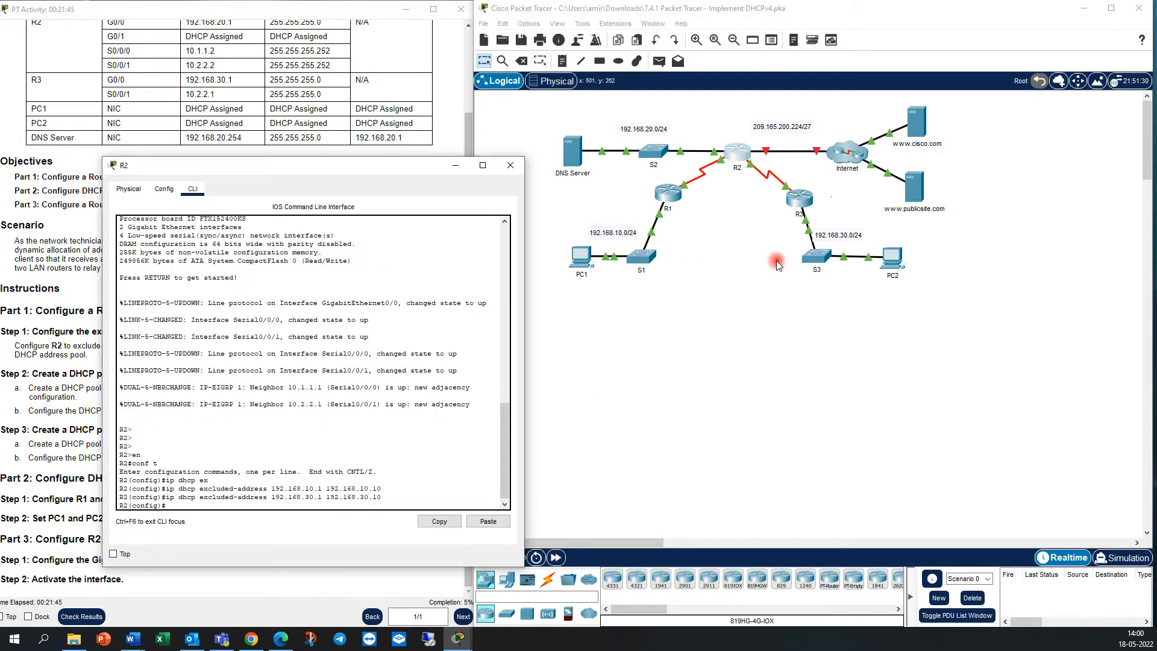
pyautogui.press('Return')
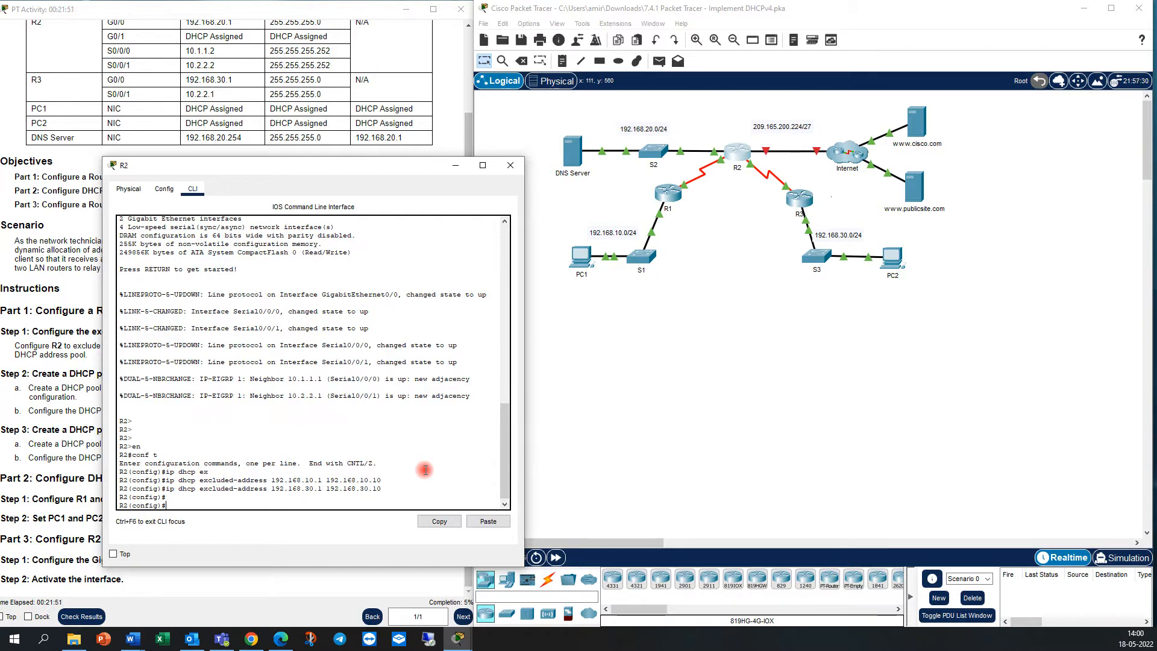
pyautogui.write('p dh')
pyautogui.press('Tab')
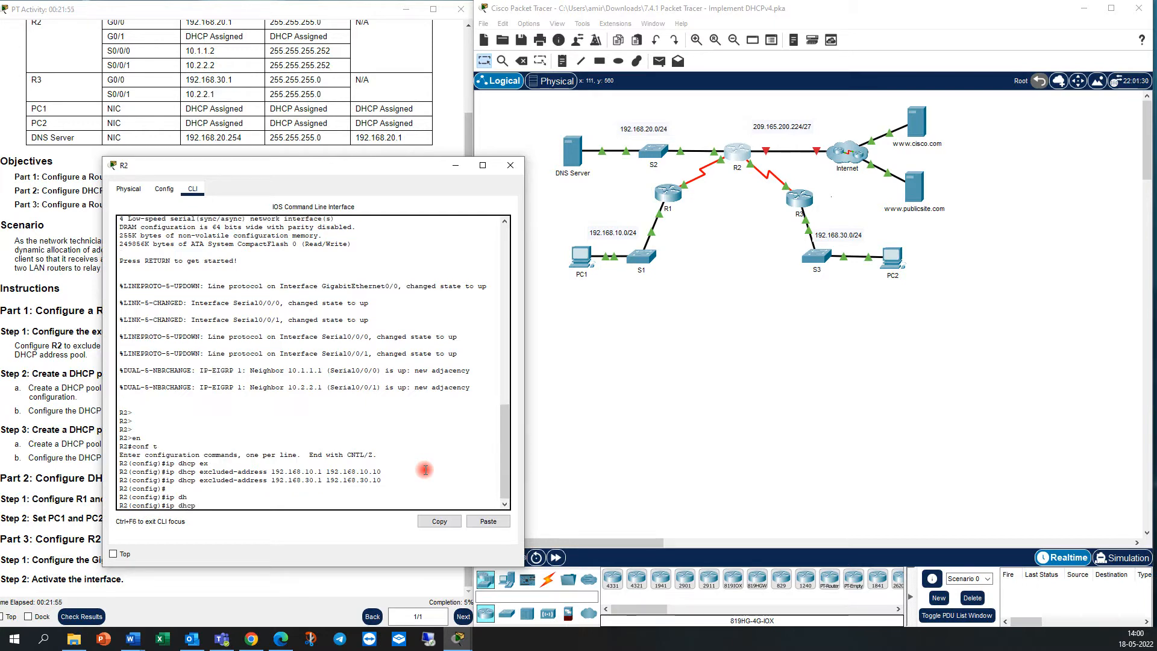
pyautogui.write('pool R')
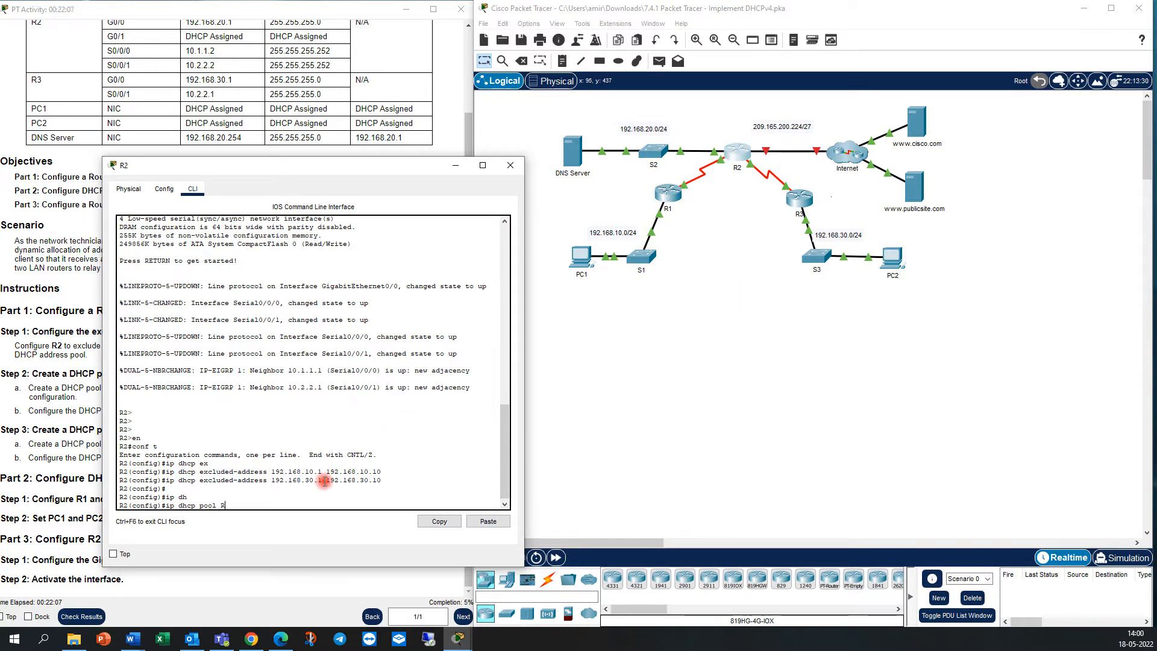
pyautogui.write('1-LAN')
pyautogui.press('Return')
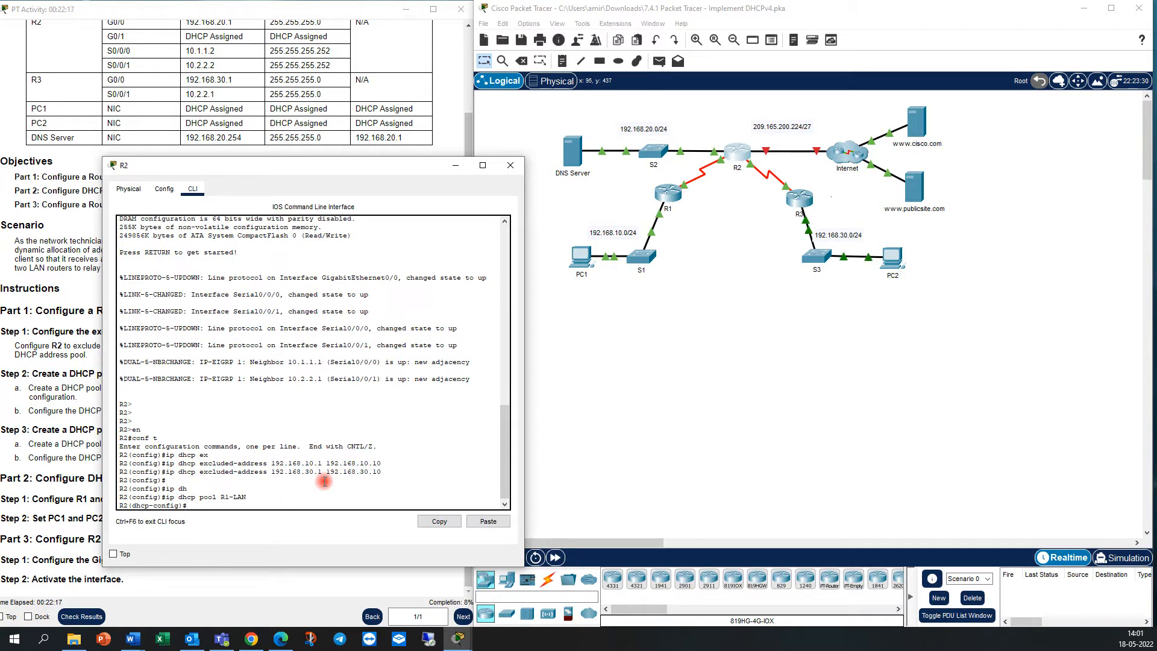
# Set the R1-LAN pool's network to 192.168.10.0 with subnet mask 255.255.255.0.
pyautogui.write('network ')
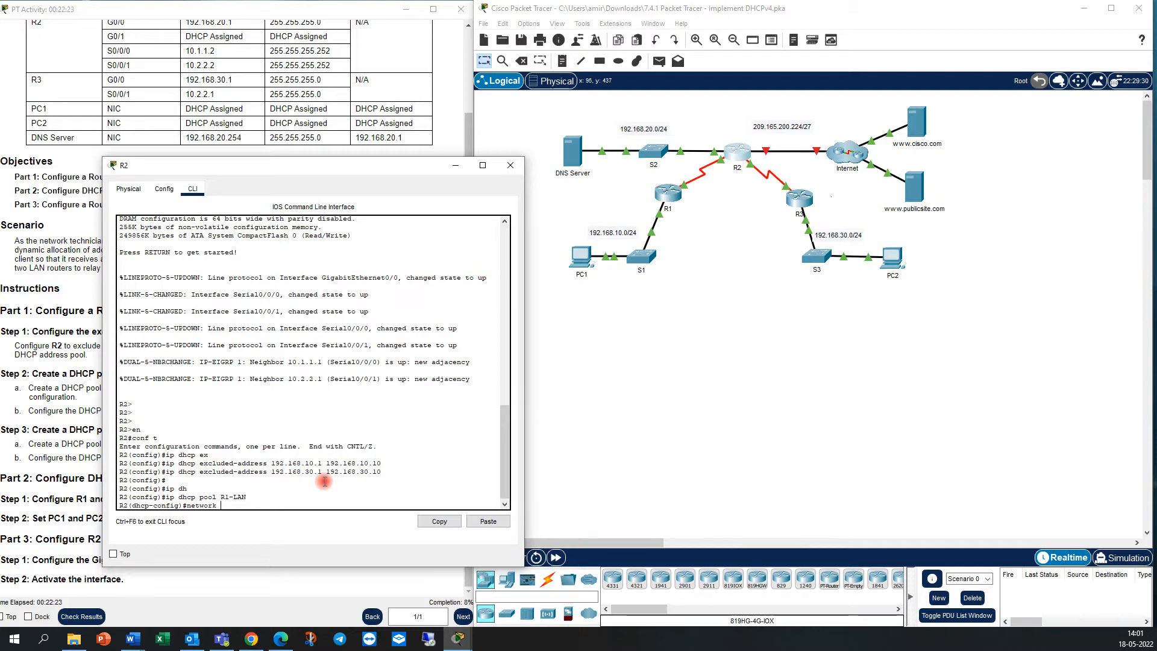
pyautogui.write('192.168.10.1')
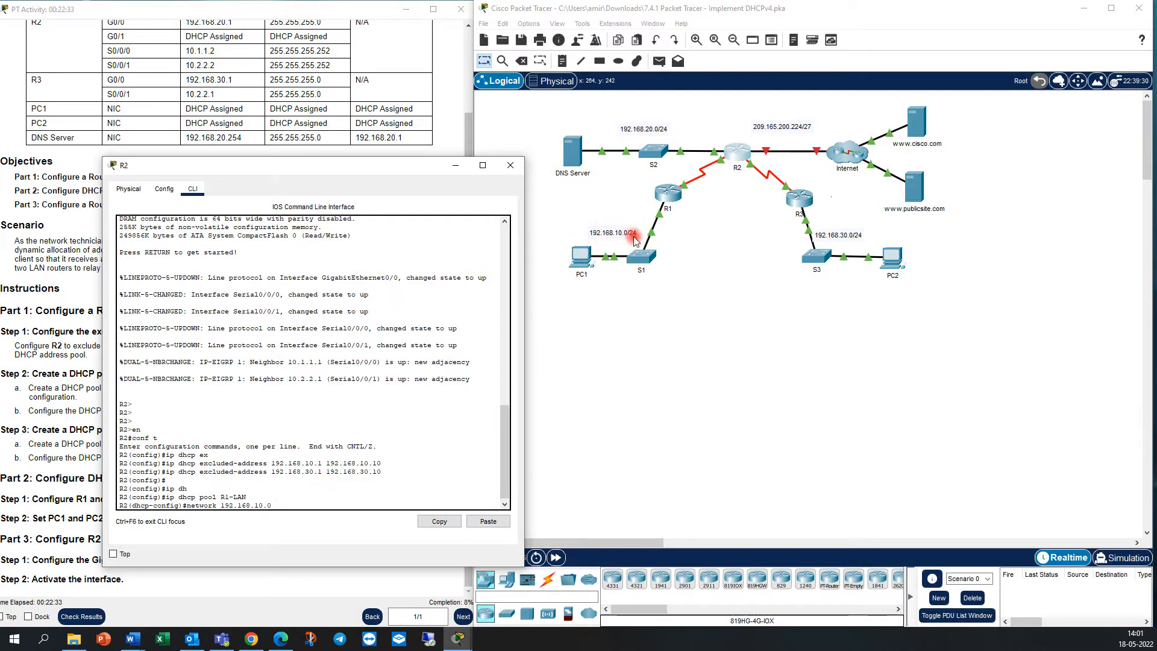
pyautogui.write(' 255.255.255')
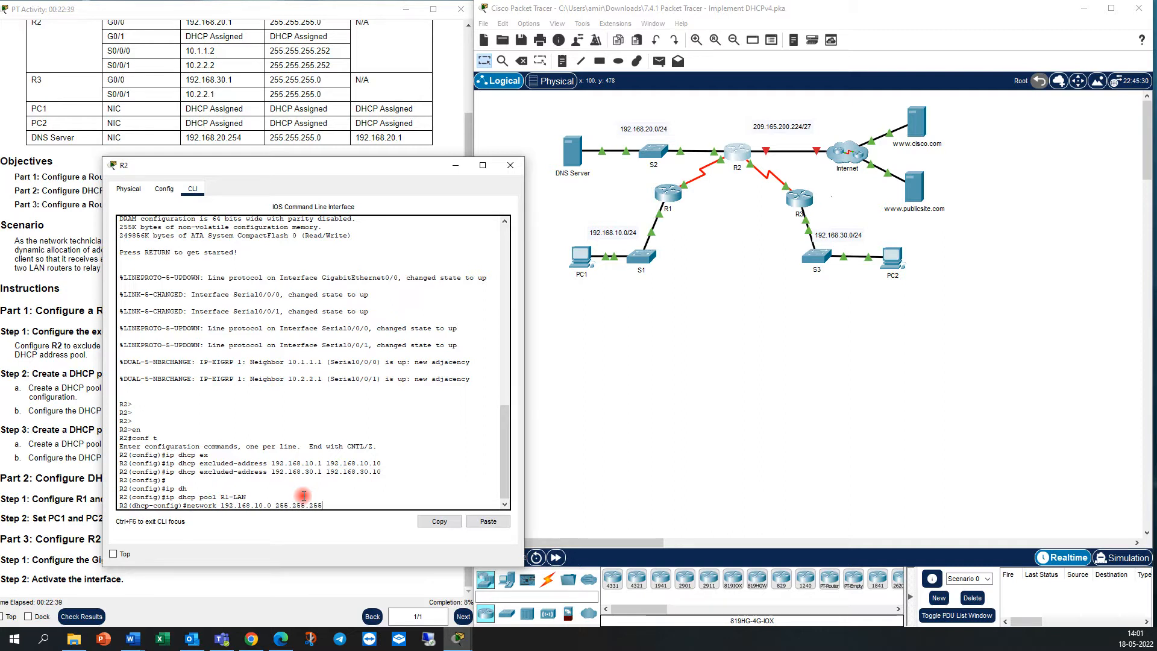
pyautogui.write('.0')
pyautogui.press('Return')
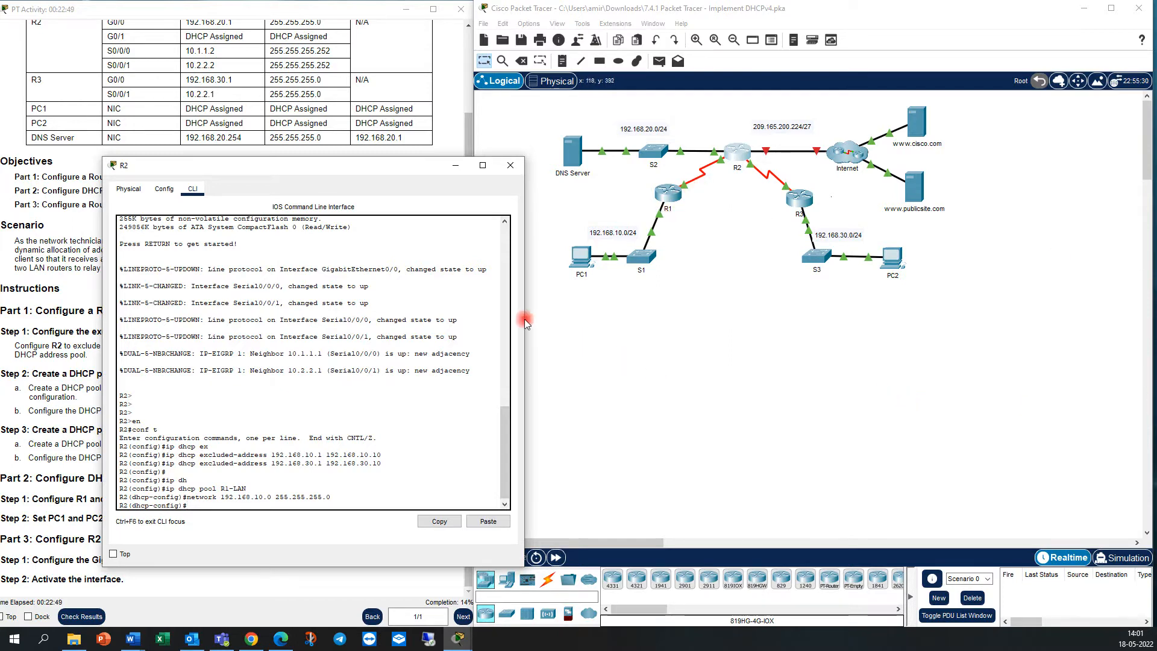
# Consult the addressing table and set the R1-LAN pool's default router to 192.168.10.1.
pyautogui.scroll(1, 223, 98)
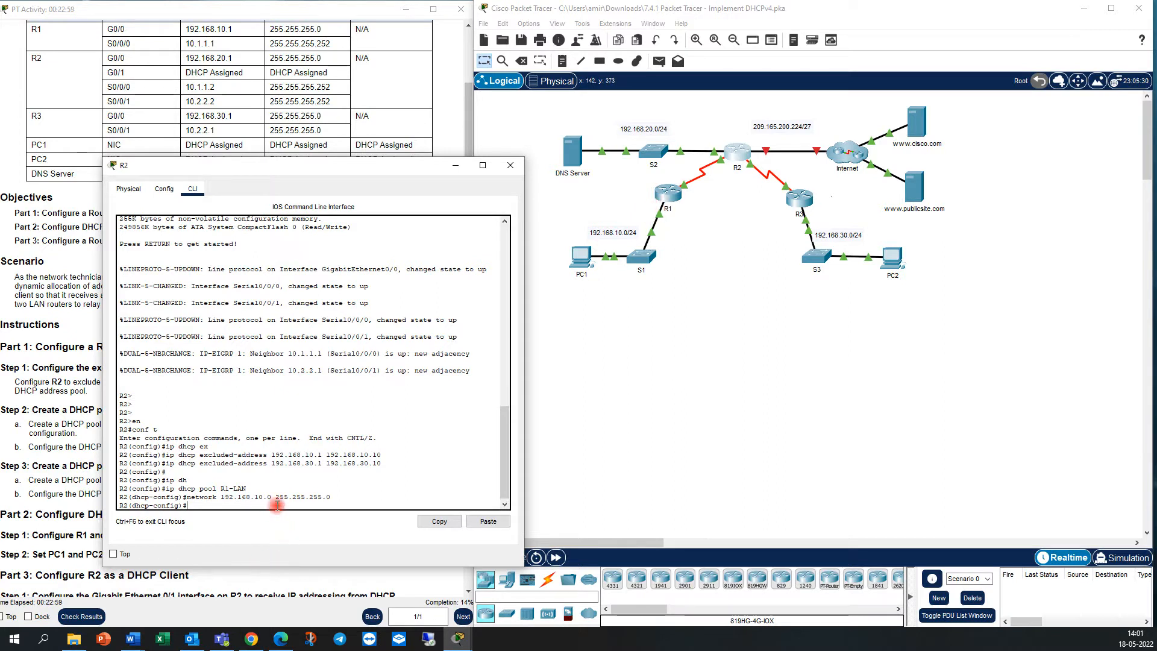
pyautogui.write('def')
pyautogui.press('Tab')
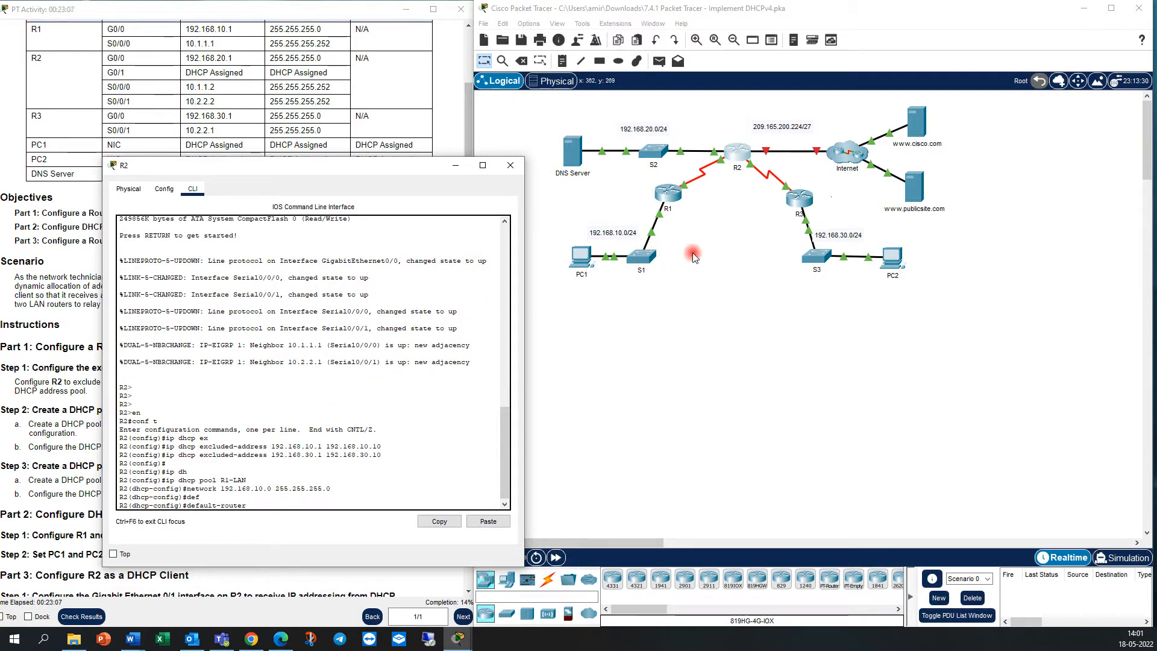
pyautogui.write('192.168.10.1')
pyautogui.press('Return')
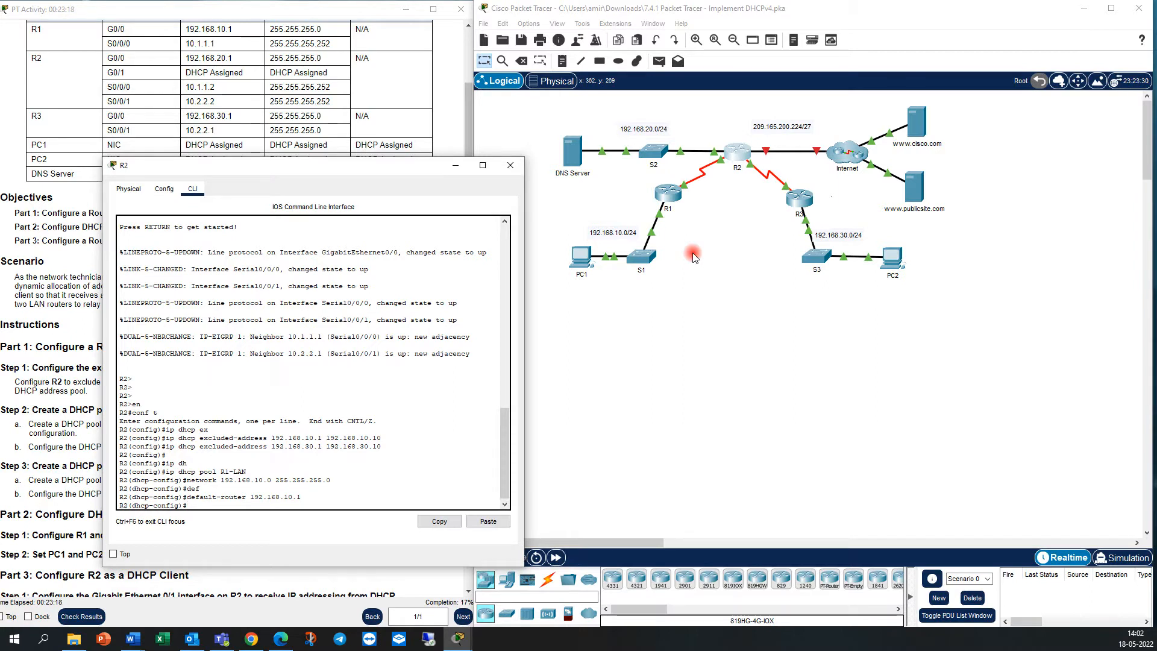
# Set the R1-LAN pool's DNS server to 192.168.20.254.
pyautogui.write('dn')
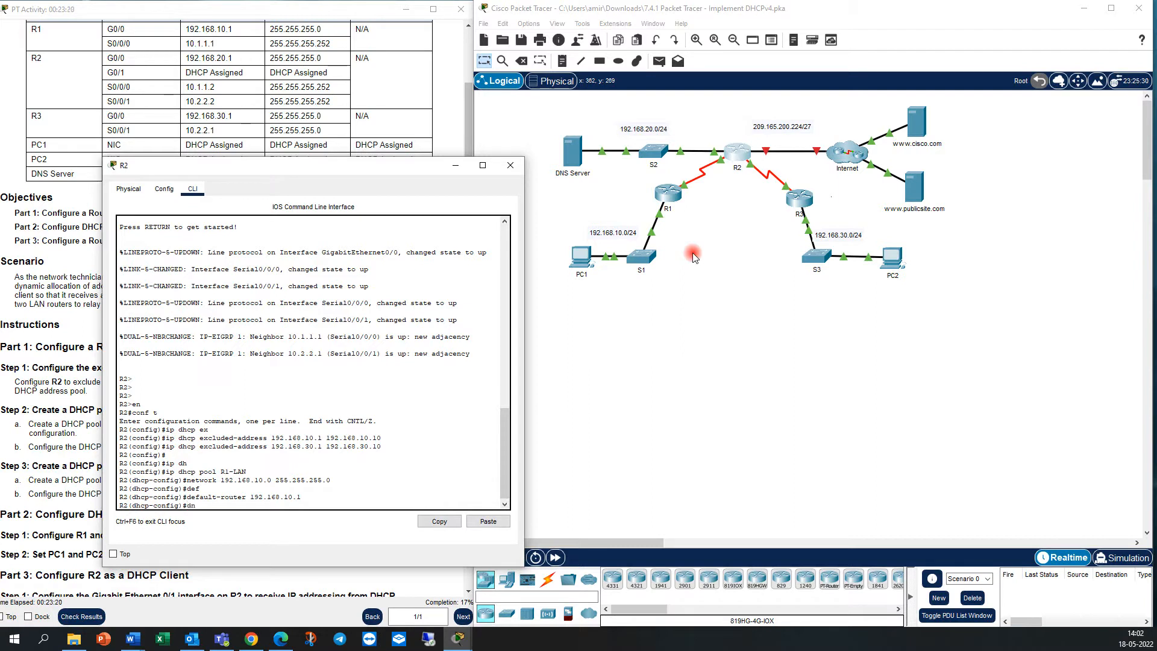
pyautogui.write('s-se')
pyautogui.press('Tab')
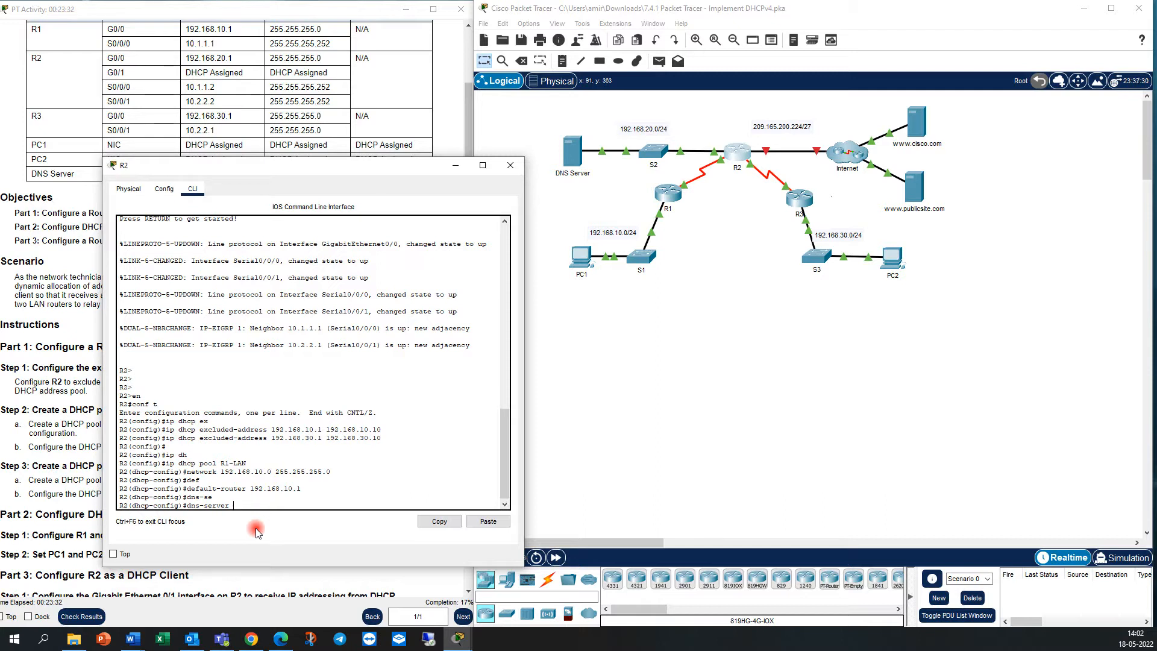
pyautogui.write('192.168.20.254')
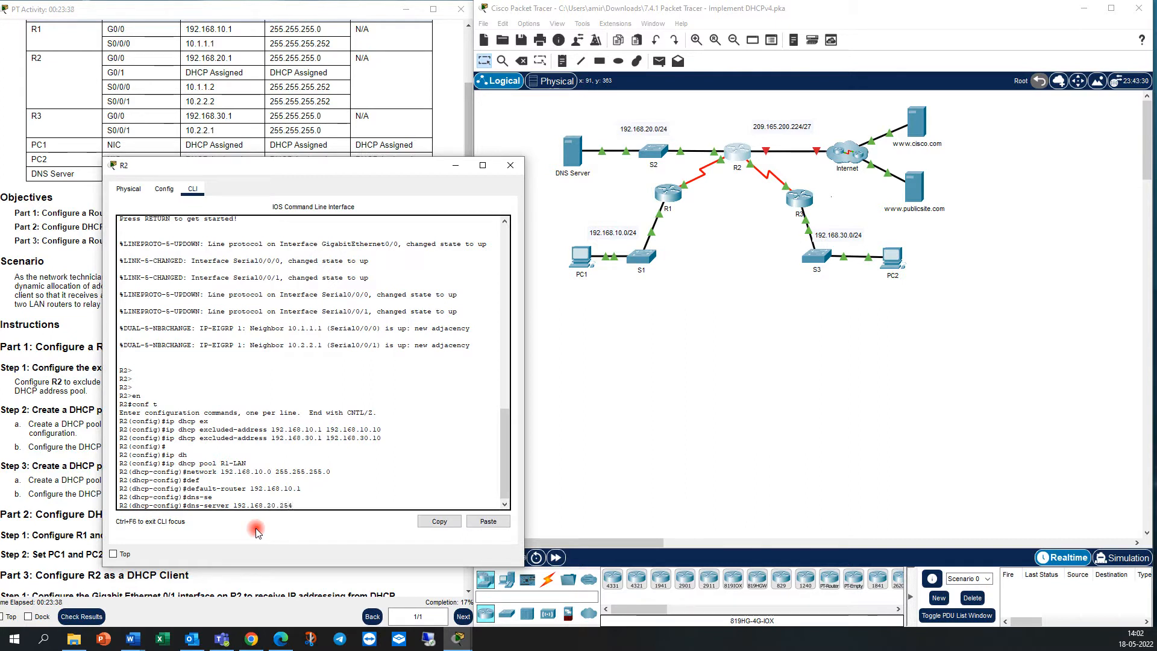
pyautogui.press('Return')
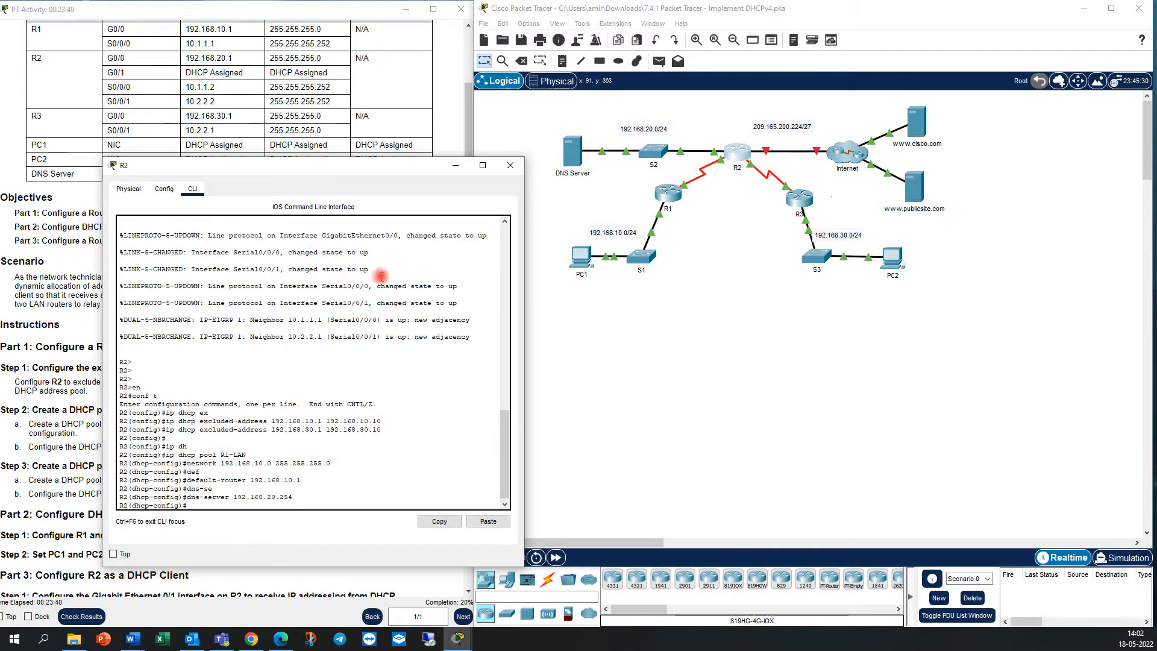
# Uncover the addressing table and highlight the DNS Server's IPv4 address to check it against the pool setting.
pyautogui.moveTo(364, 172); pyautogui.dragTo(343, 220)
pyautogui.moveTo(242, 174); pyautogui.dragTo(185, 176)
pyautogui.click(483, 295)
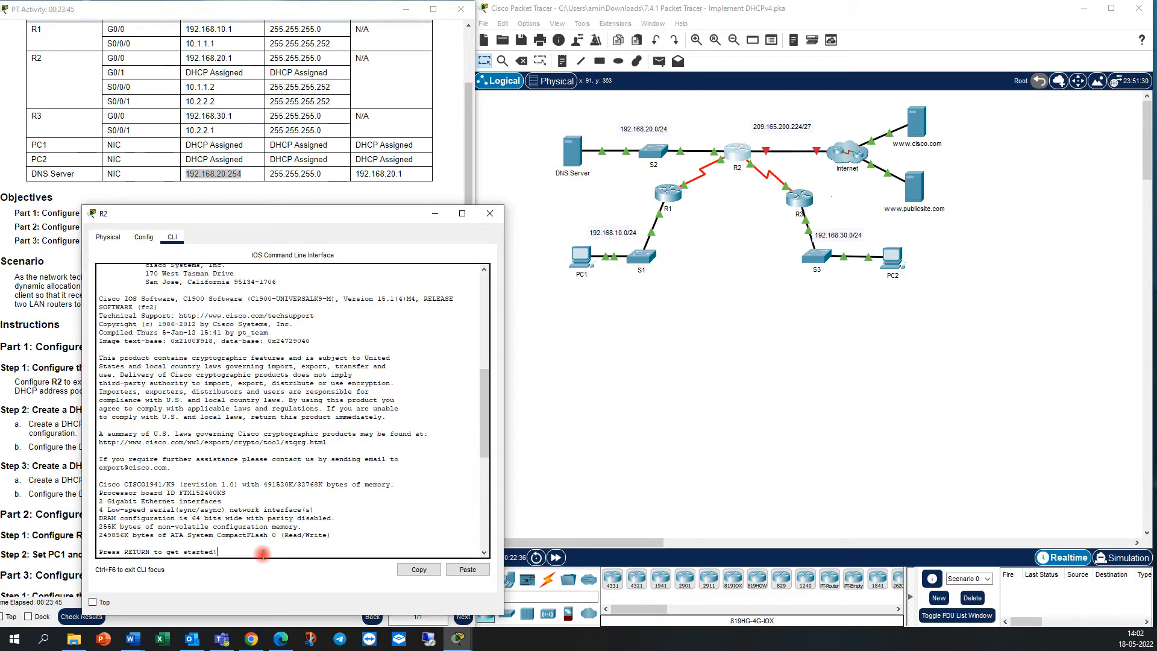
# Exit the R1-LAN pool configuration to global configuration mode and move R2's window to reveal more of the instructions.
pyautogui.press('Return')
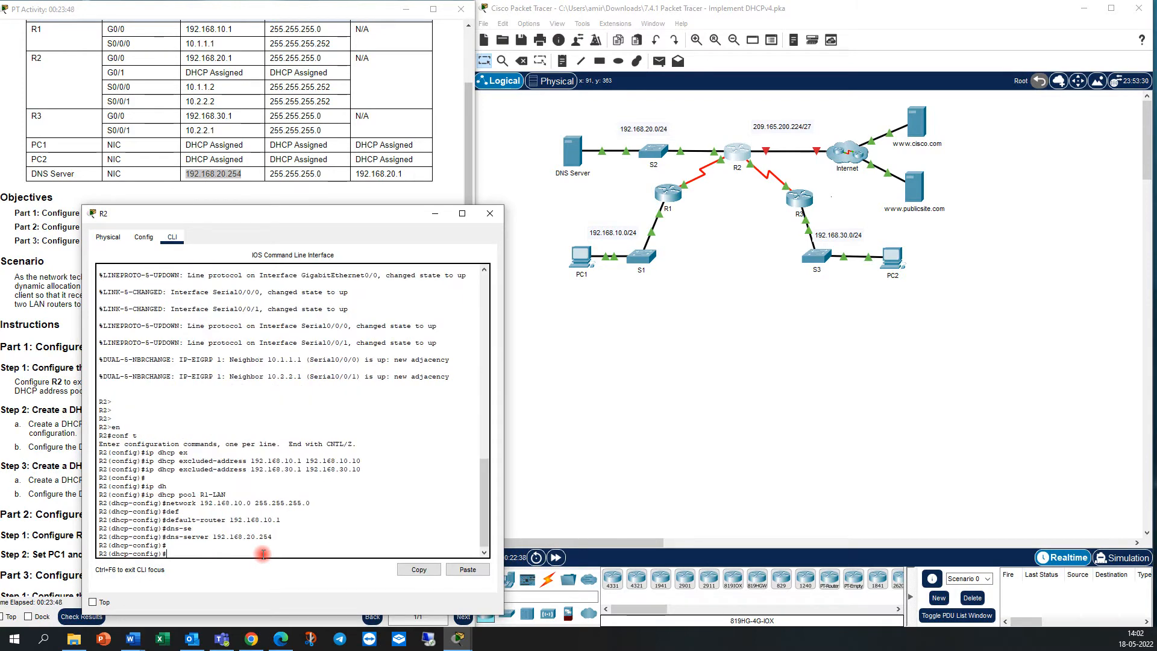
pyautogui.write('exit')
pyautogui.press('Return')
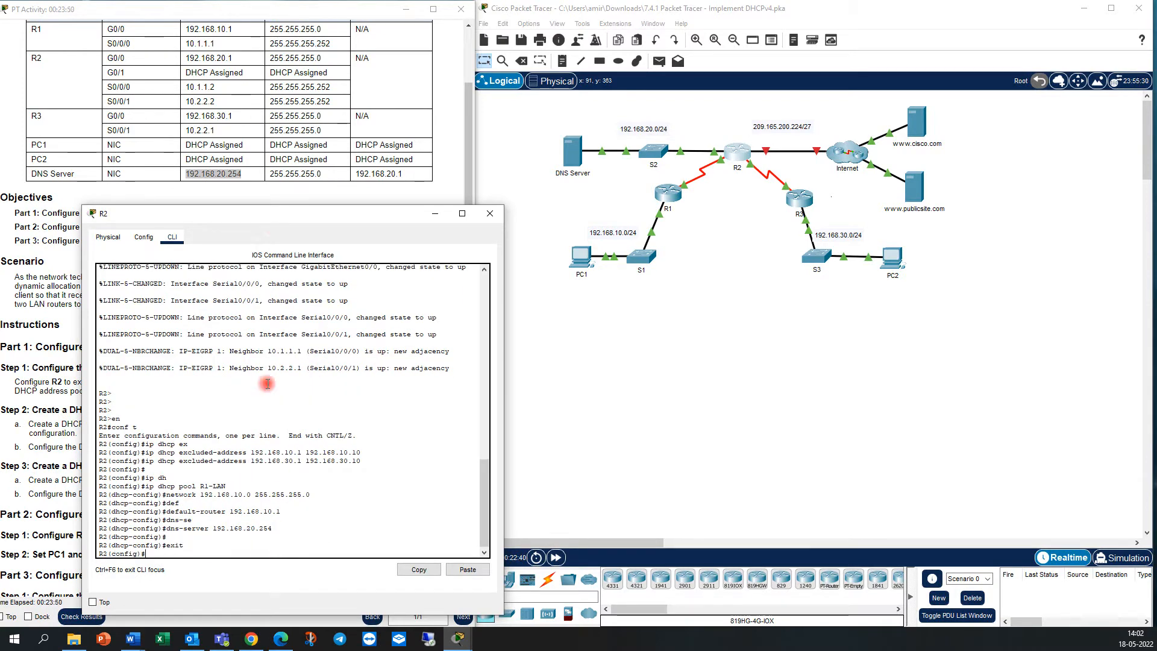
pyautogui.moveTo(275, 215); pyautogui.dragTo(335, 208)
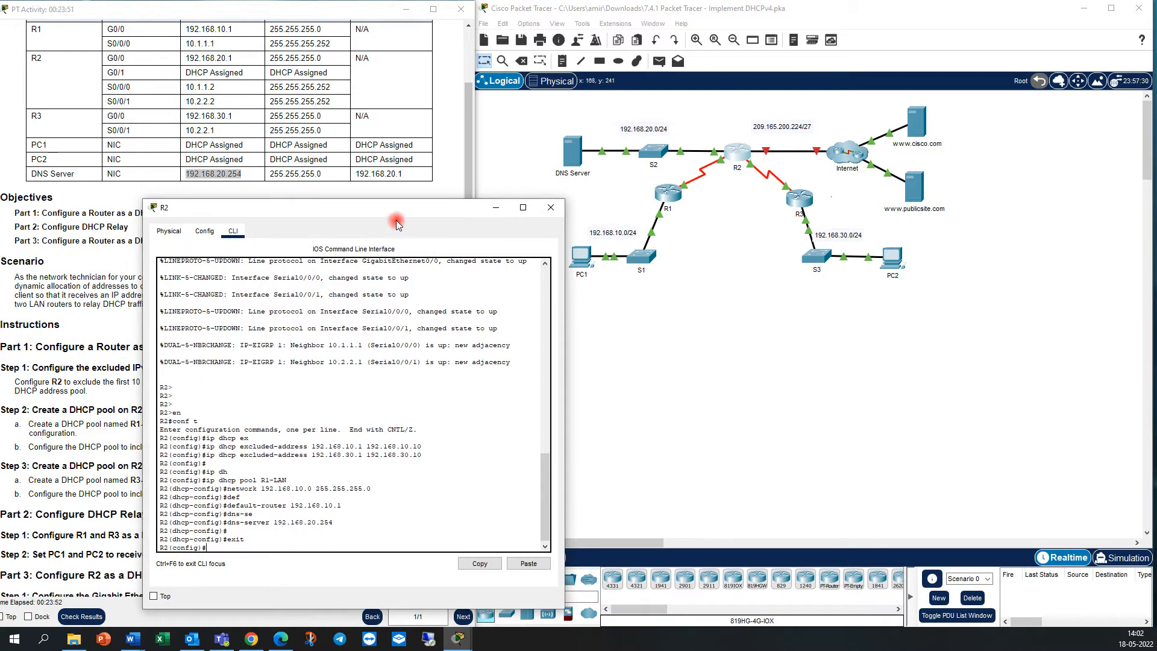
# Read the DHCP pool instructions and review the R1-LAN pool commands already entered in R2's CLI.
pyautogui.moveTo(416, 211); pyautogui.dragTo(576, 153)
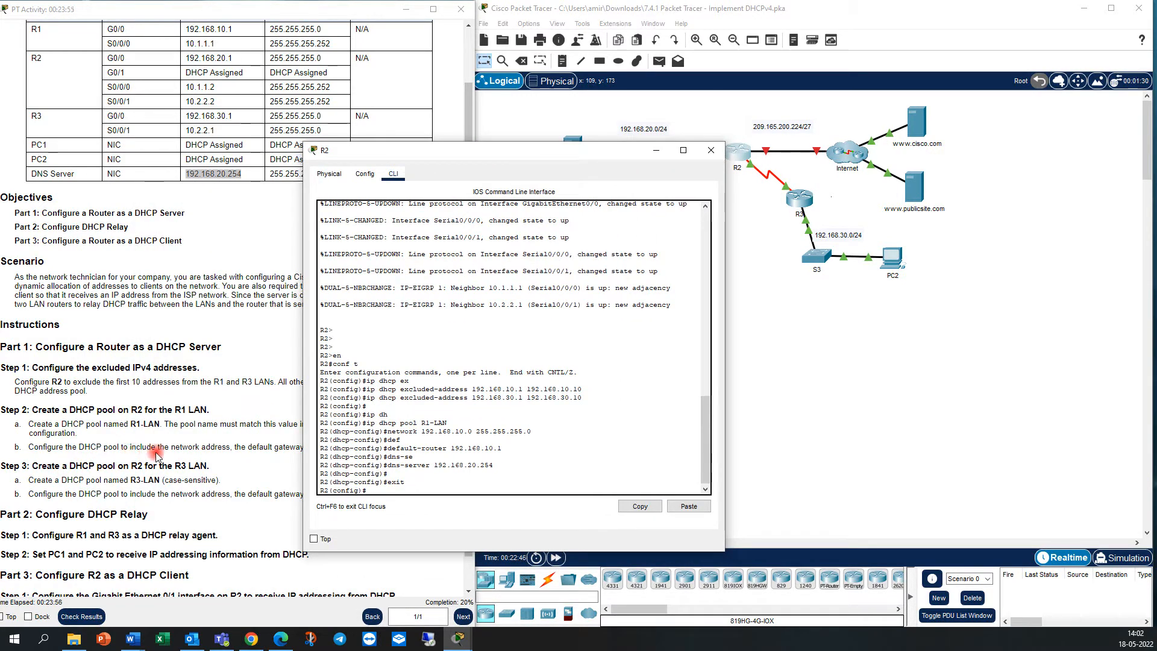
pyautogui.click(217, 451)
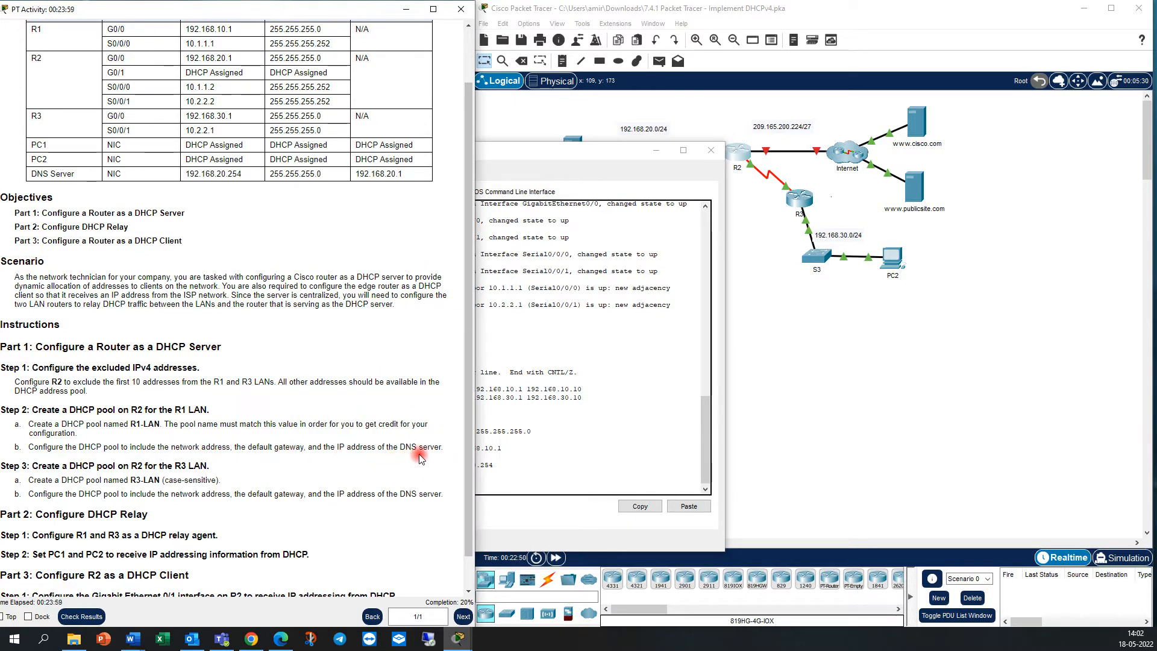
pyautogui.click(578, 455)
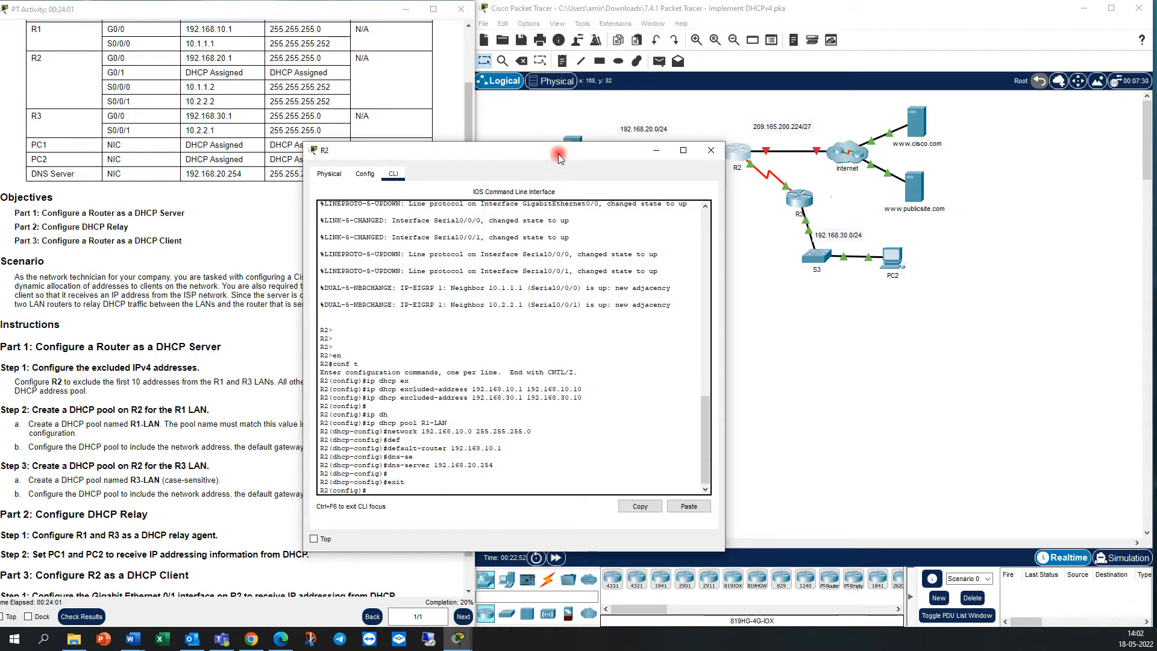
pyautogui.moveTo(558, 152); pyautogui.dragTo(698, 117)
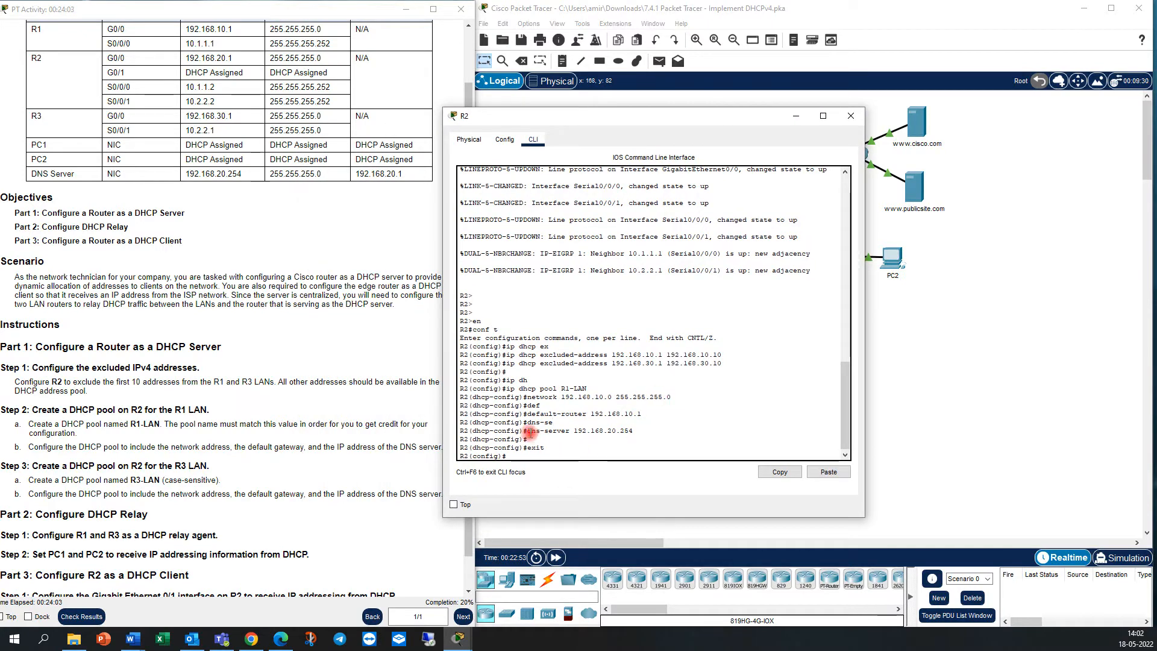
pyautogui.moveTo(527, 430); pyautogui.dragTo(607, 432)
pyautogui.moveTo(527, 414); pyautogui.dragTo(575, 387)
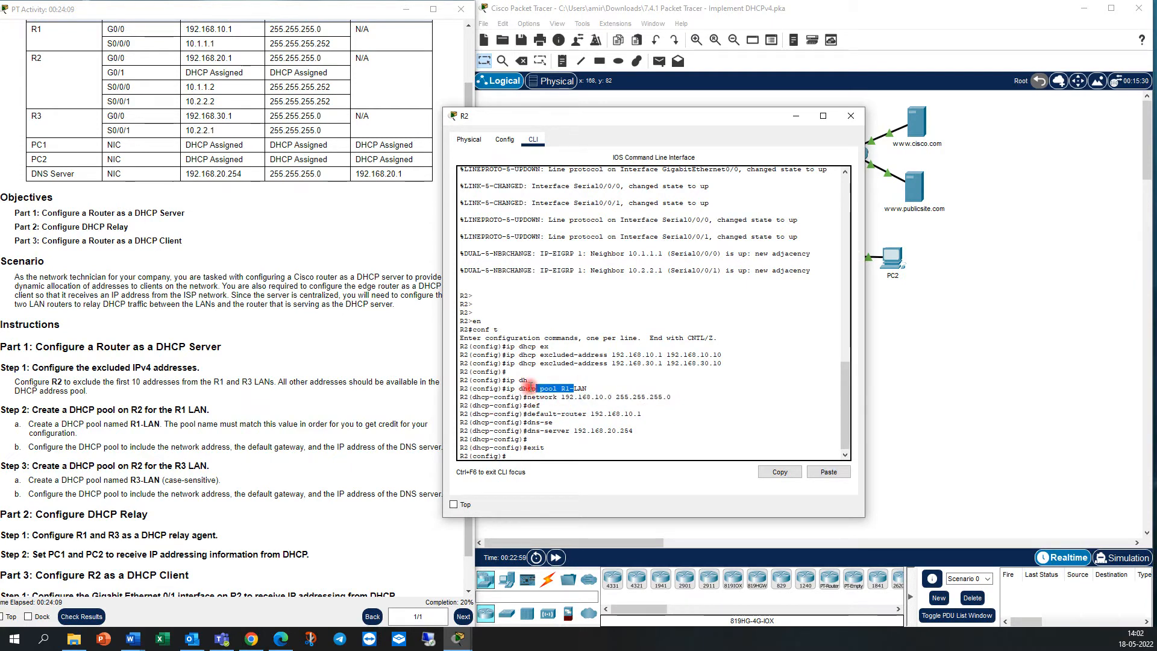
pyautogui.click(531, 391)
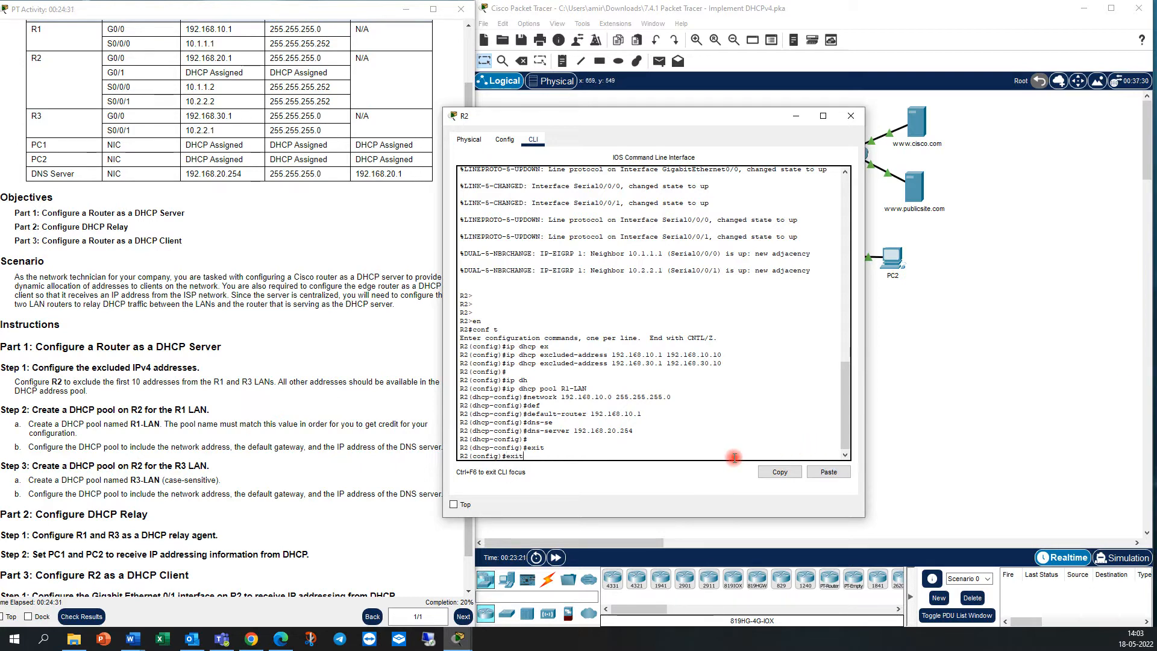
# Create a DHCP pool named R3-LAN on R2.
pyautogui.press('Up')
pyautogui.press('Up')
pyautogui.press('Up')
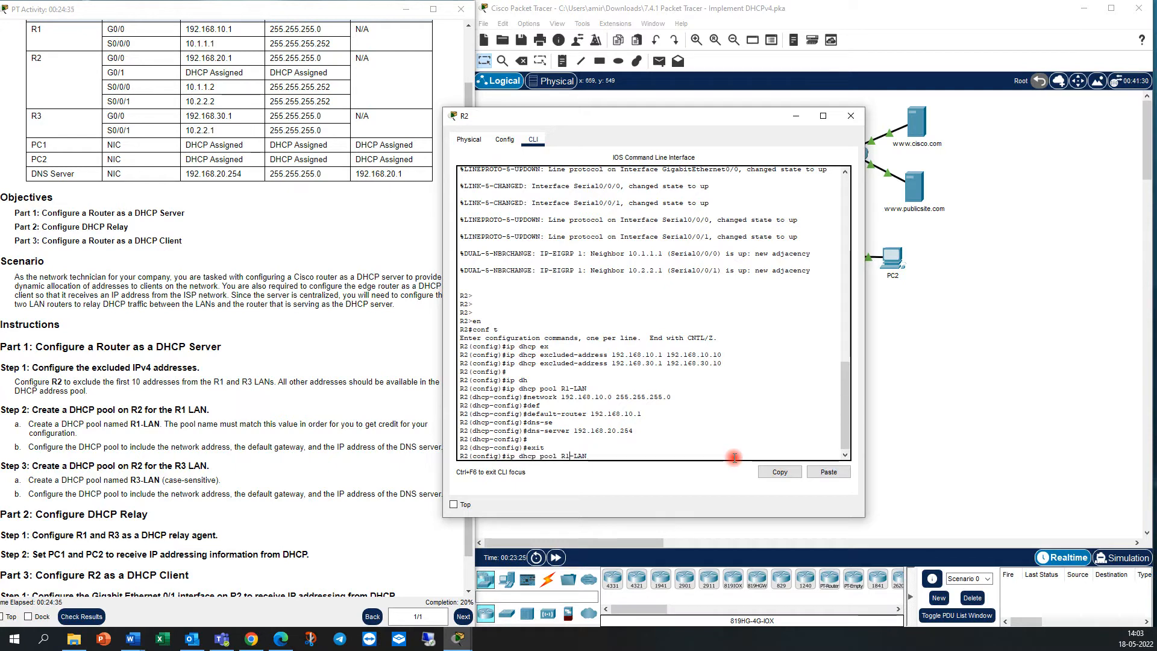
pyautogui.write('3')
pyautogui.press('Return')
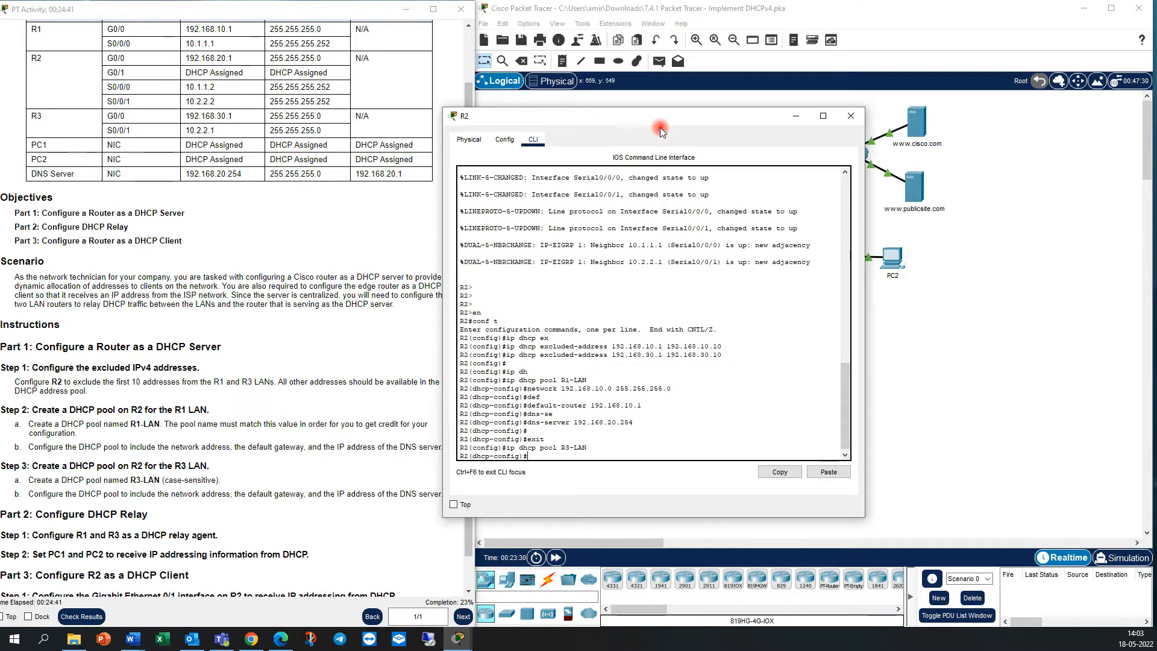
# Set the R3-LAN pool's network to 192.168.30.0 with mask 255.255.255.0.
pyautogui.moveTo(661, 115); pyautogui.dragTo(450, 142)
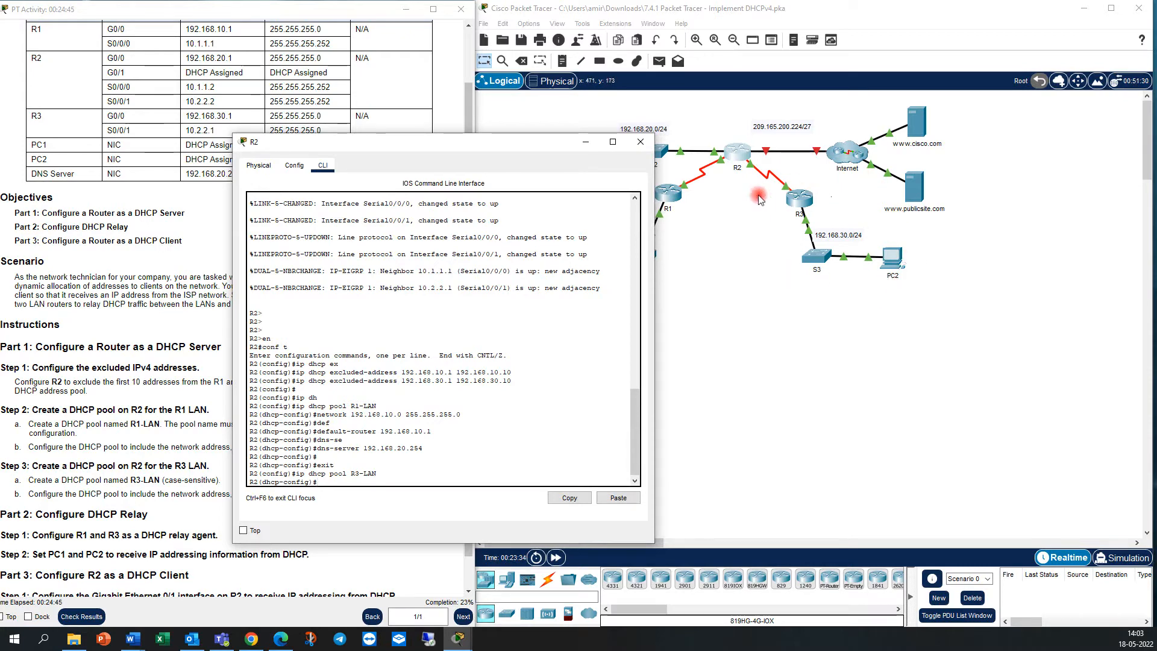
pyautogui.click(407, 481)
pyautogui.press('Up')
pyautogui.press('Up')
pyautogui.press('Up')
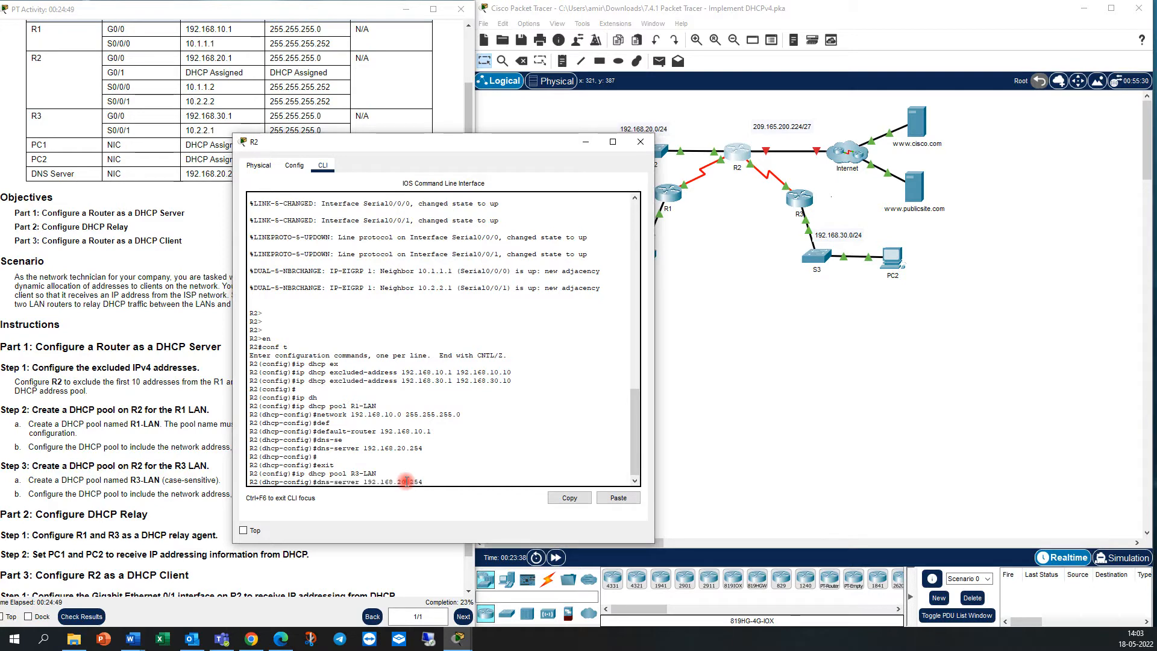
pyautogui.press('Up')
pyautogui.press('Up')
pyautogui.press('Up')
pyautogui.press('Up')
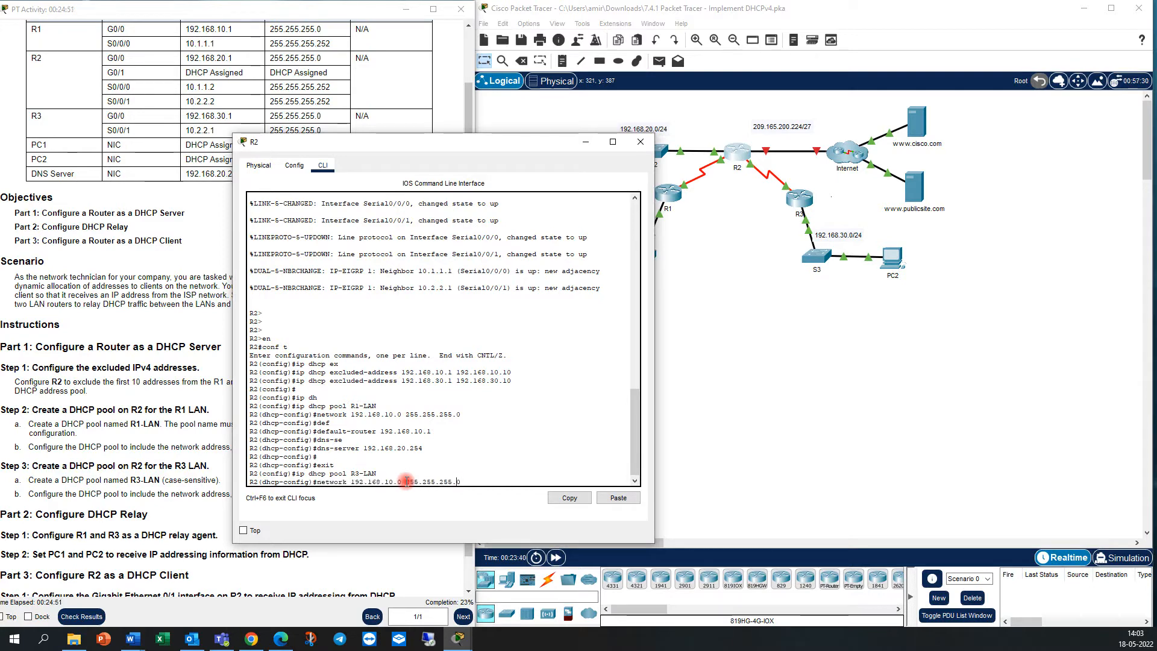
pyautogui.press('BackSpace')
pyautogui.write('3')
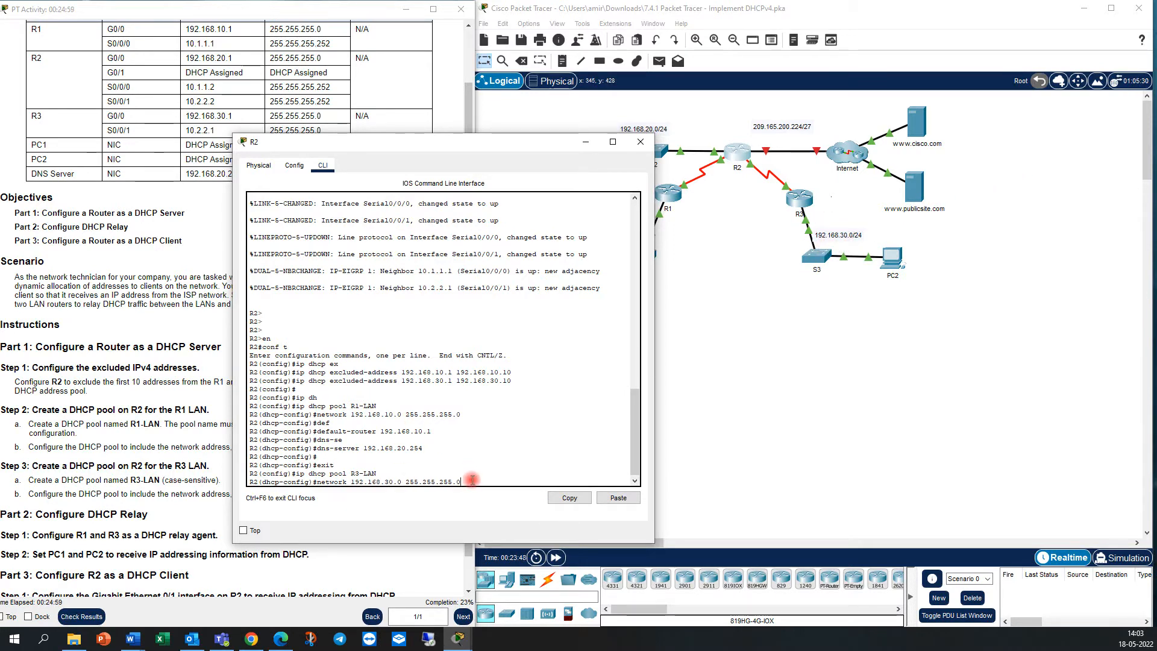
pyautogui.press('Return')
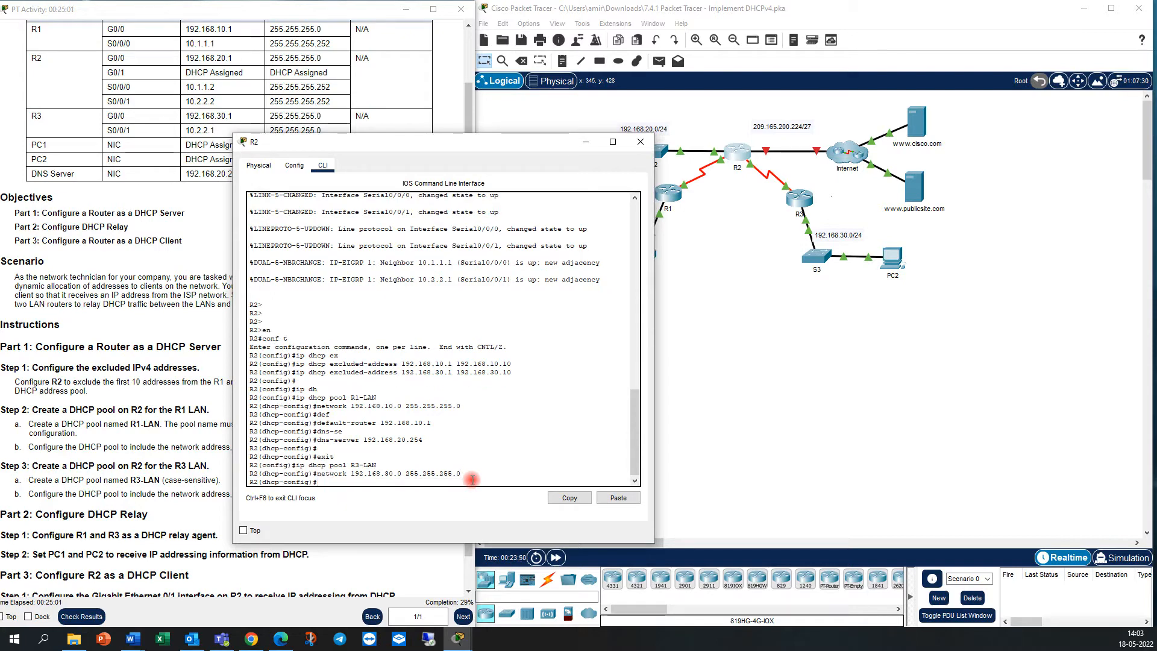
# Set the R3-LAN pool's default router to 192.168.30.1.
pyautogui.press('Up')
pyautogui.press('Up')
pyautogui.press('Up')
pyautogui.press('Up')
pyautogui.press('Up')
pyautogui.press('Left')
pyautogui.press('Left')
pyautogui.press('Left')
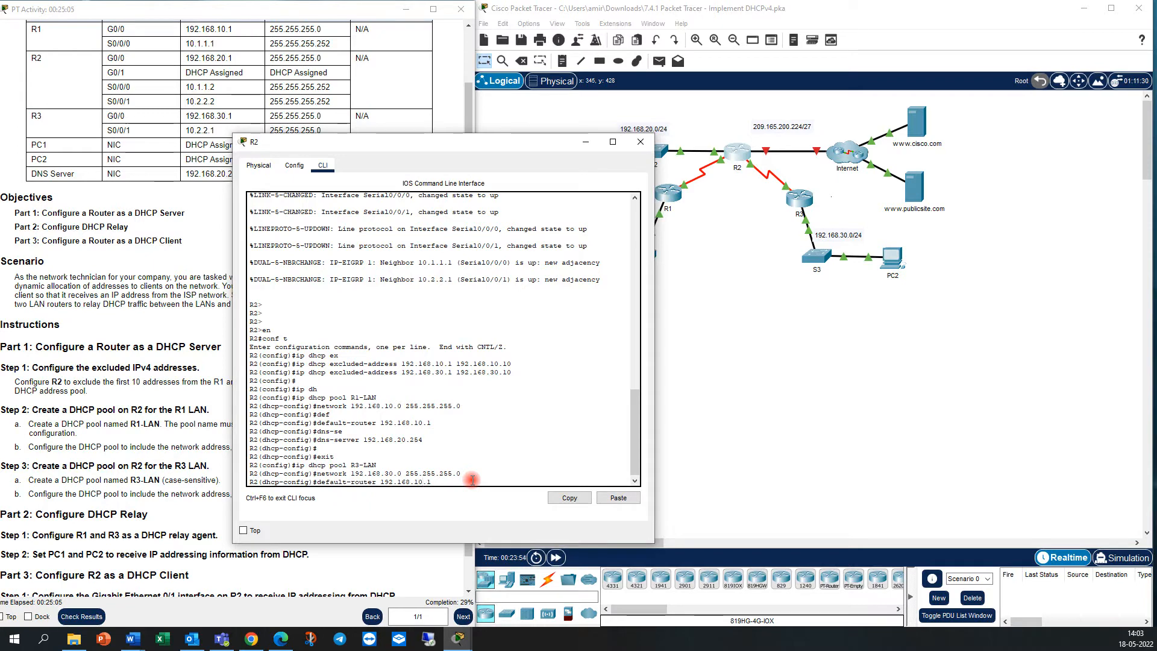
pyautogui.press('BackSpace')
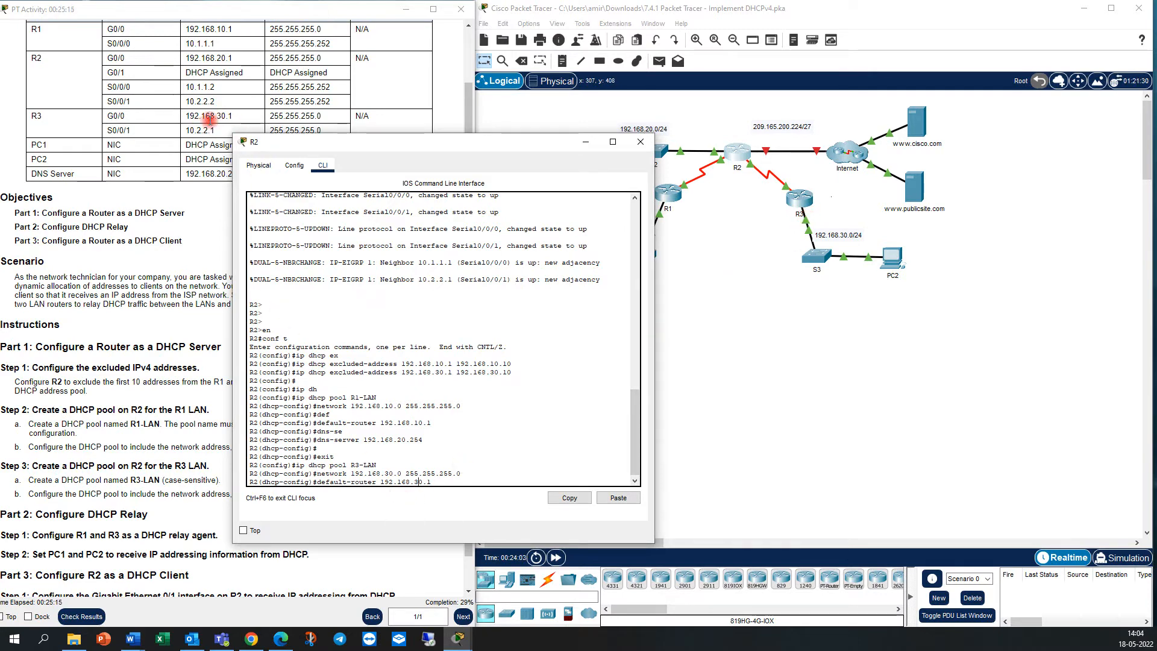
pyautogui.press('Return')
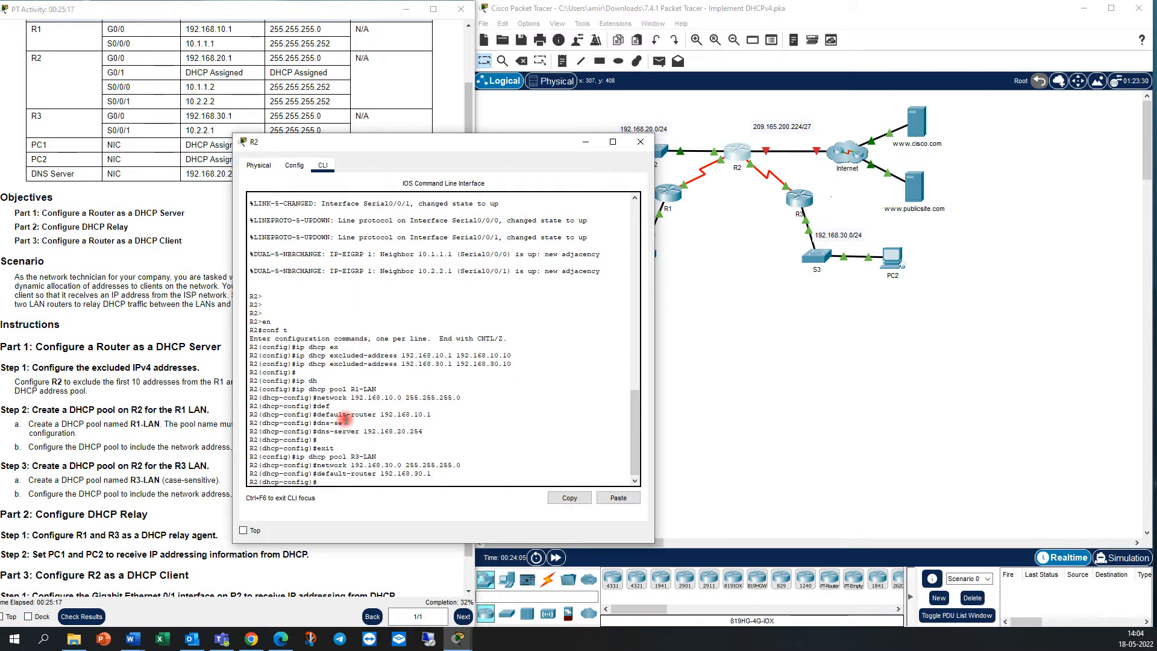
# Set the R3-LAN pool's DNS server to 192.168.20.254.
pyautogui.press('Up')
pyautogui.press('Up')
pyautogui.press('Up')
pyautogui.press('Up')
pyautogui.press('Up')
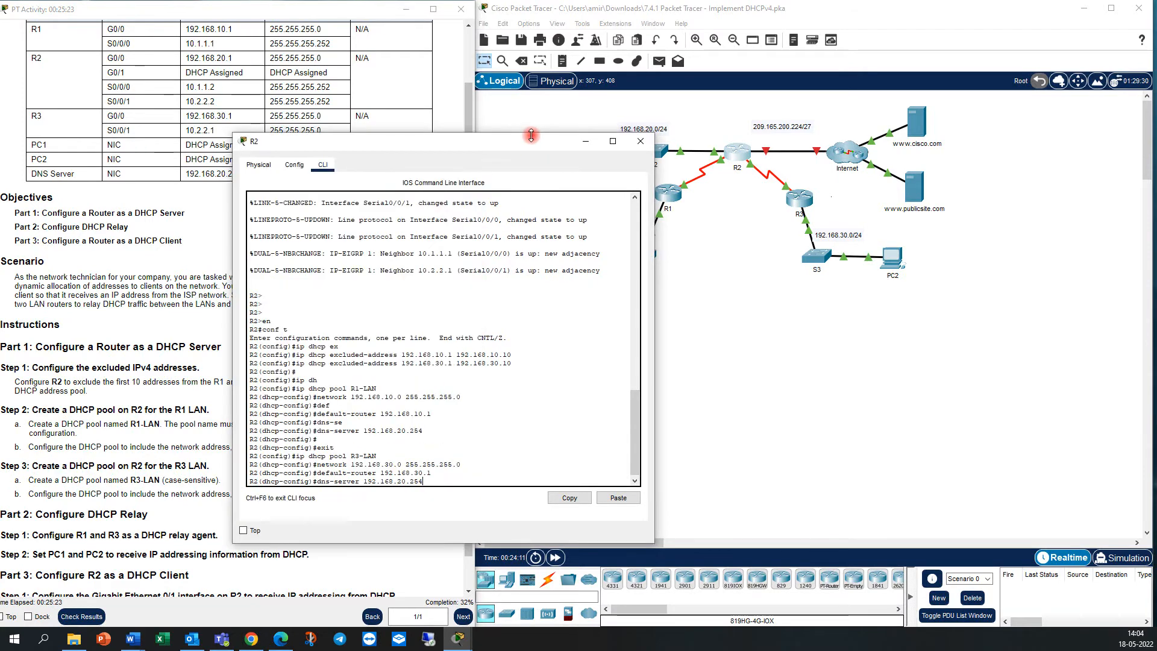
pyautogui.moveTo(459, 145); pyautogui.dragTo(349, 164)
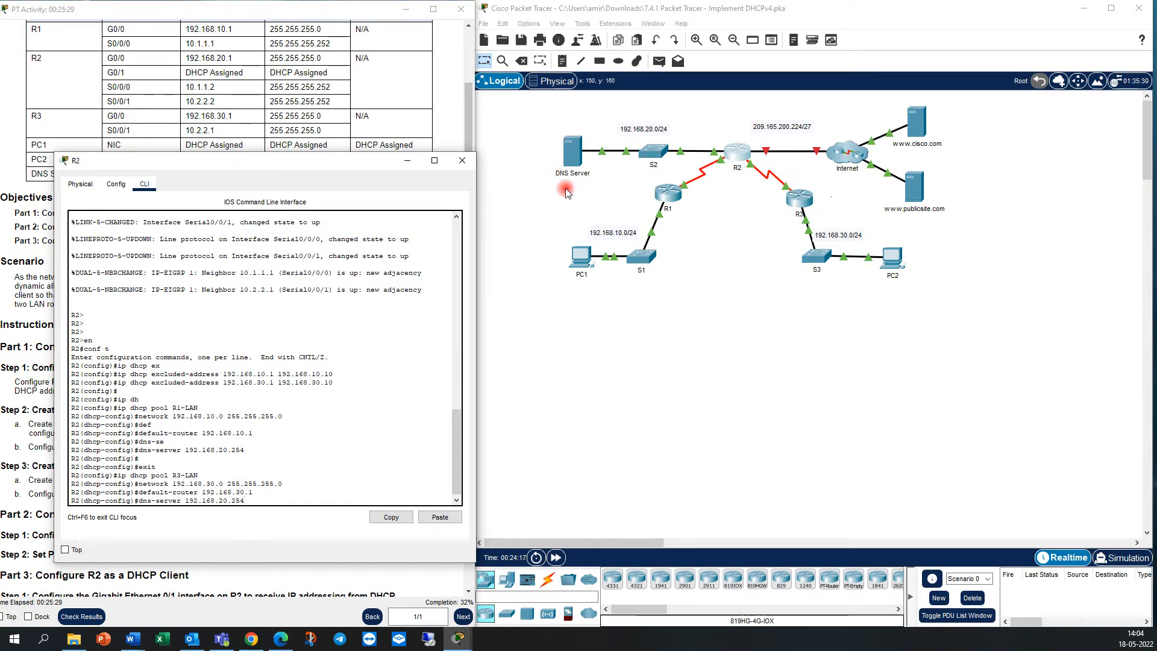
pyautogui.press('Return')
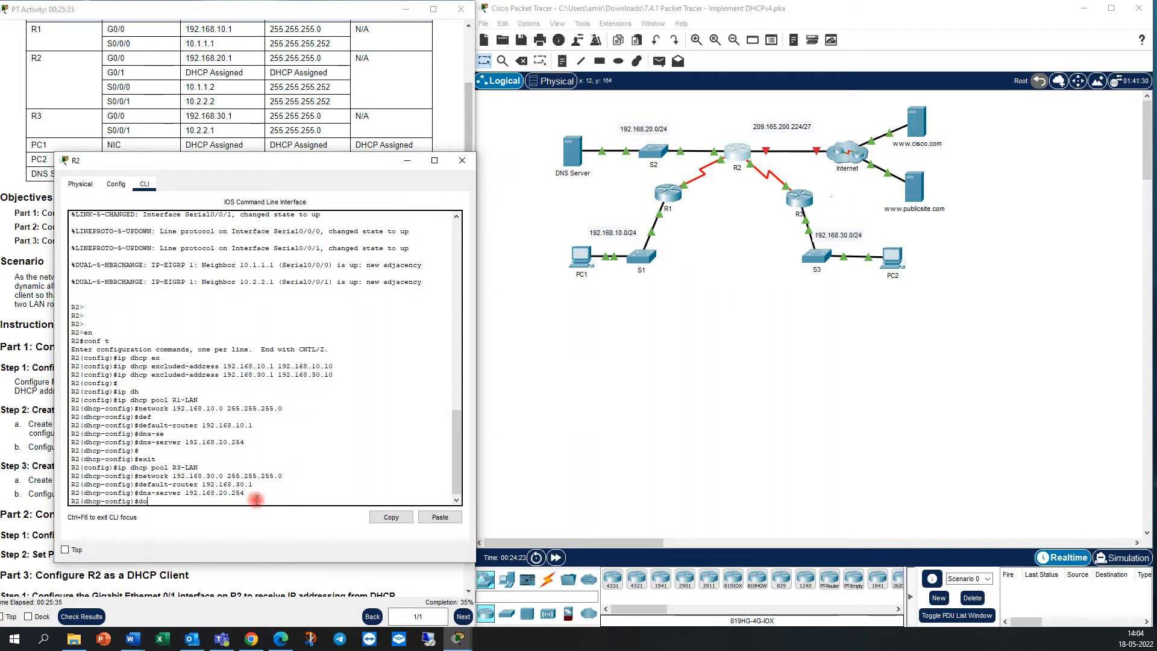
# Save R2's configuration with do wr and minimize its window to read the DHCP relay instructions.
pyautogui.press('Return')
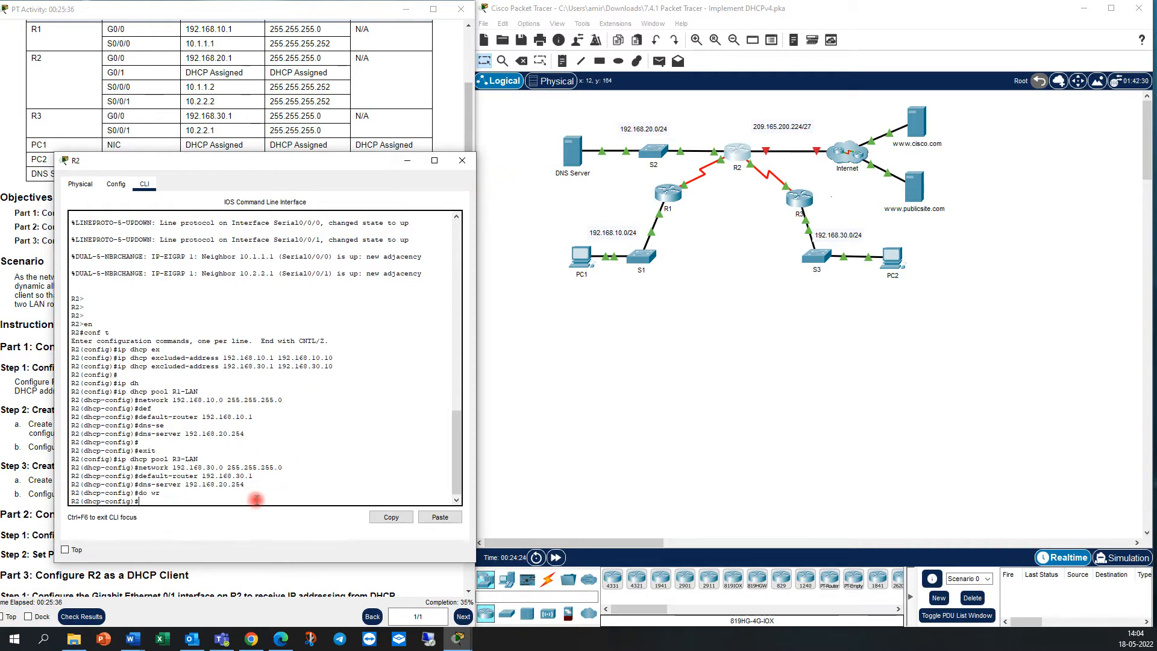
pyautogui.click(406, 161)
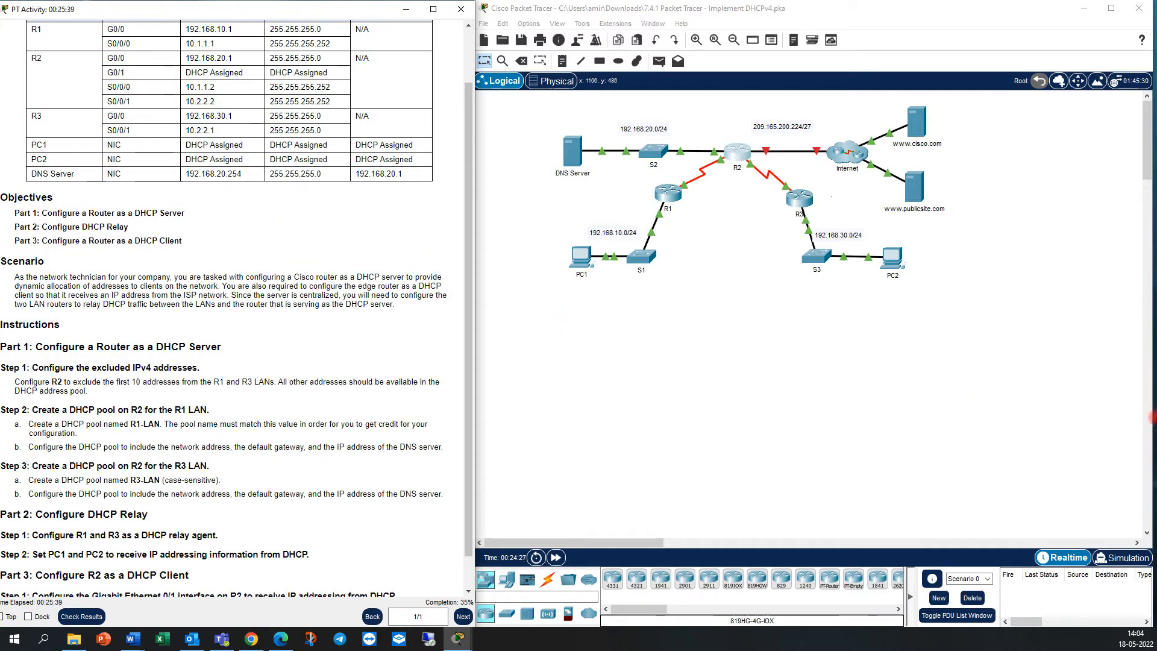
pyautogui.scroll(-1, 289, 509)
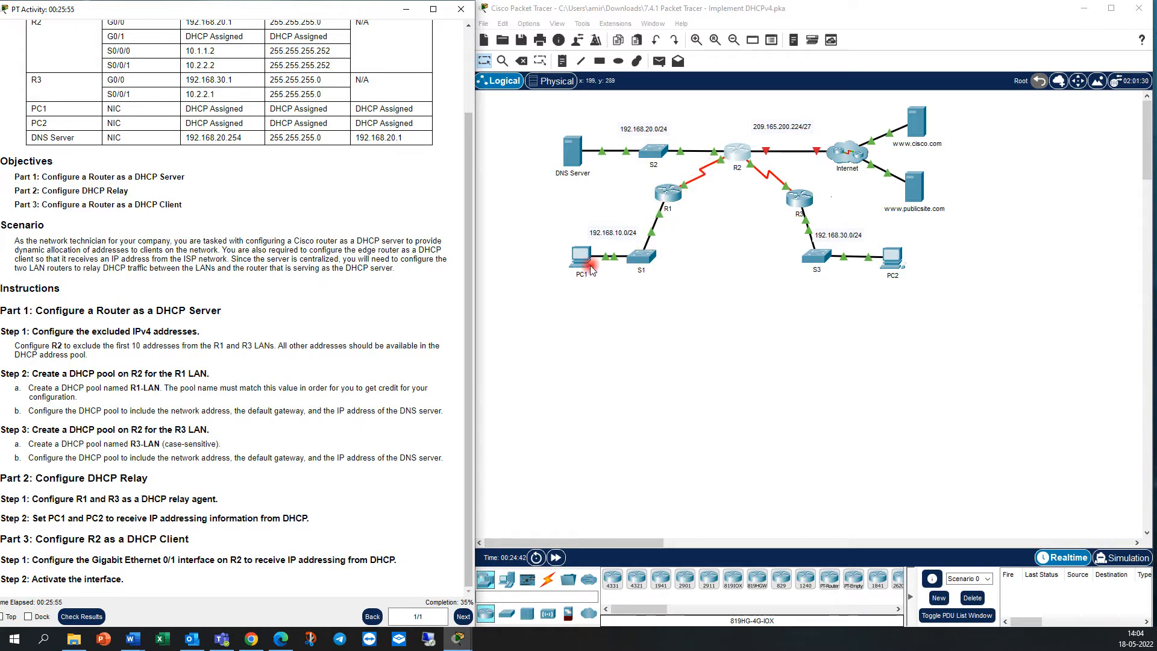
# Open R1's command line beside the topology and enter privileged EXEC mode.
pyautogui.click(667, 194)
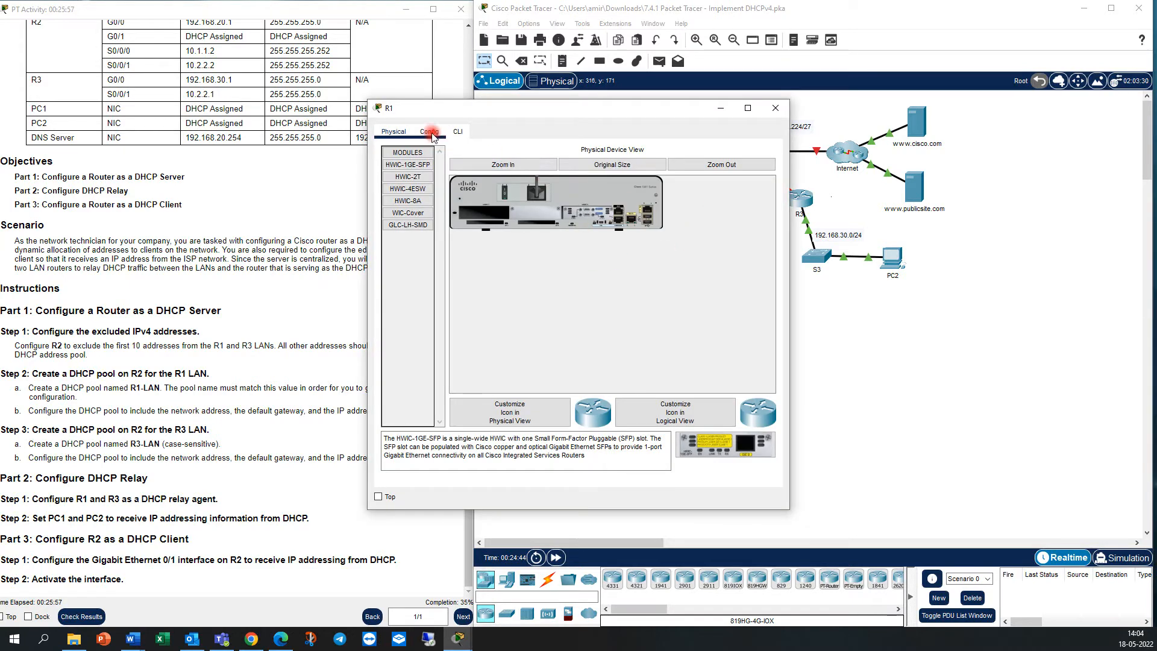
pyautogui.moveTo(567, 114); pyautogui.dragTo(333, 146)
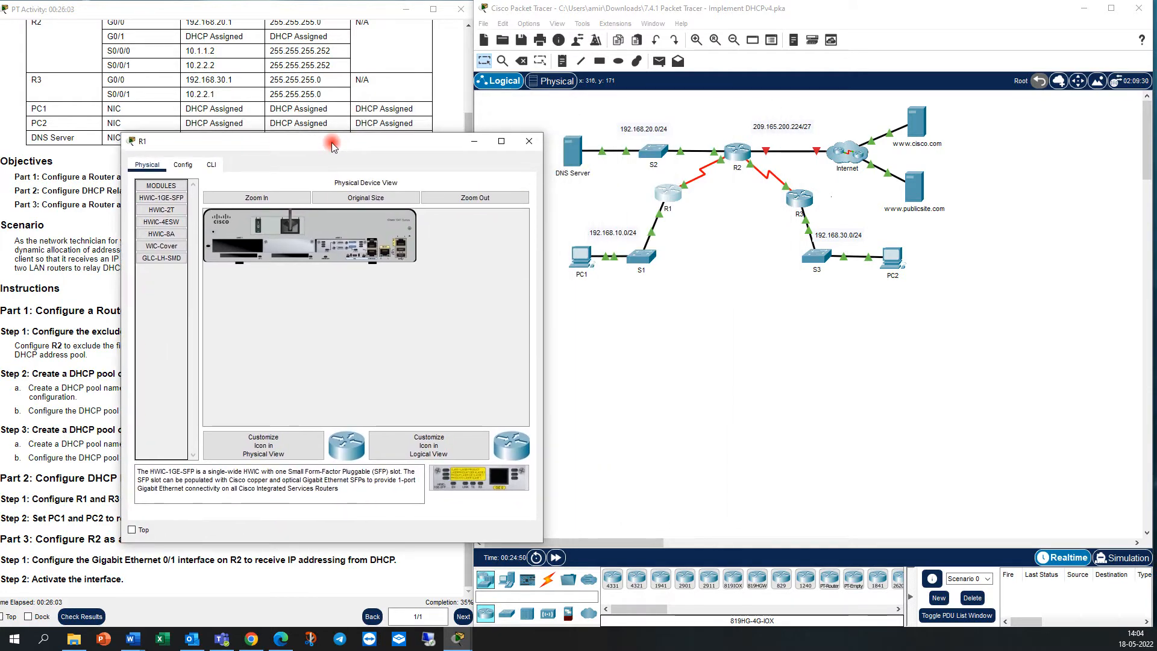
pyautogui.click(211, 164)
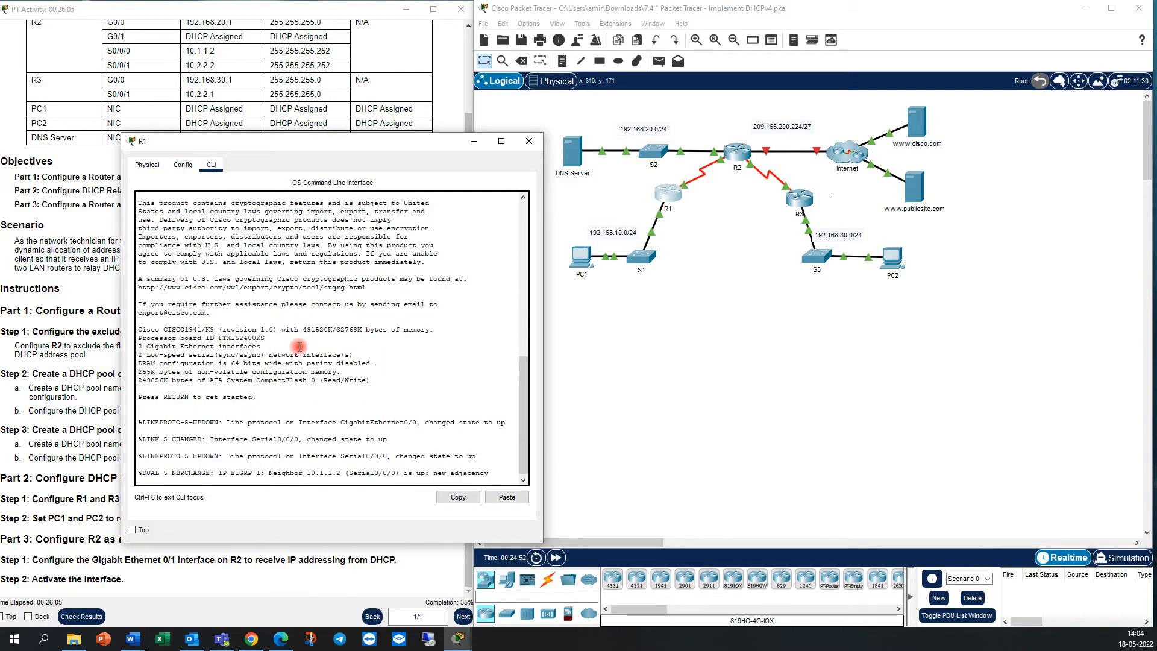
pyautogui.press('Return')
pyautogui.press('Return')
pyautogui.write('en')
pyautogui.press('Return')
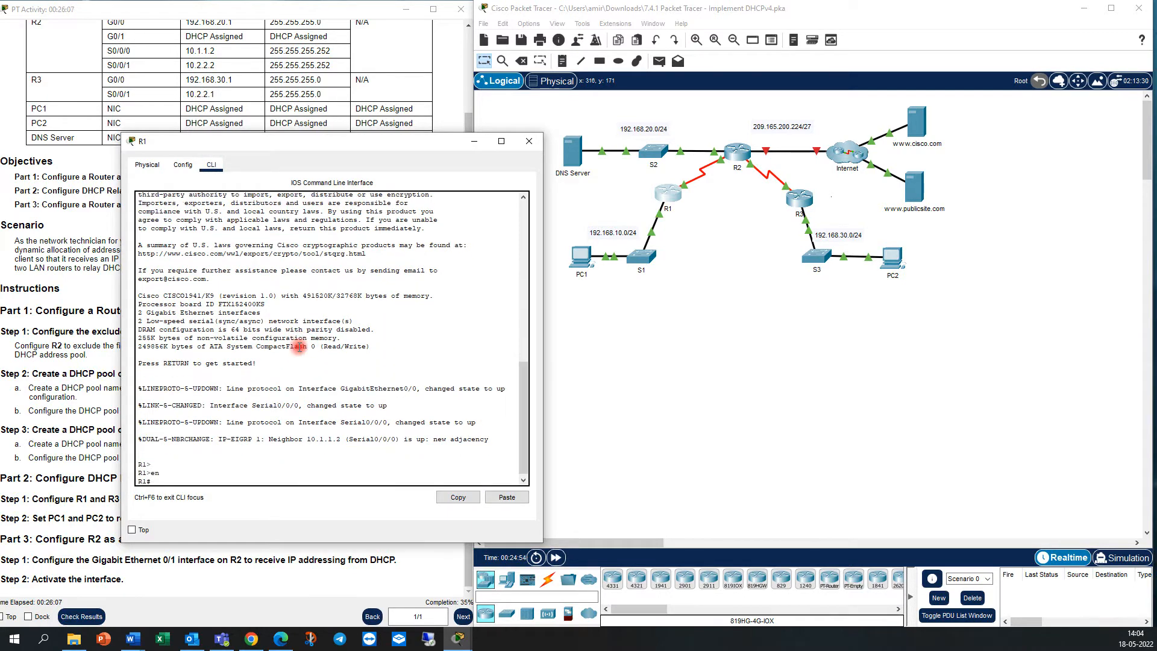
# Enter global configuration mode on R1.
pyautogui.click(366, 475)
pyautogui.write('conf ')
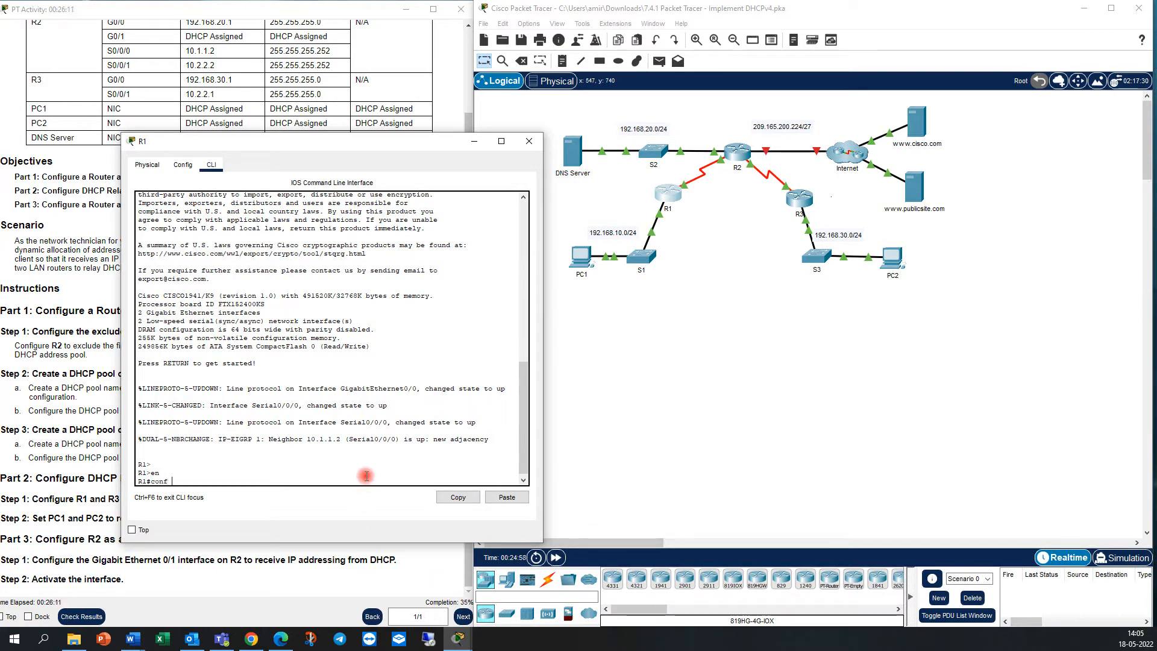
pyautogui.write('t')
pyautogui.press('Tab')
pyautogui.write('t')
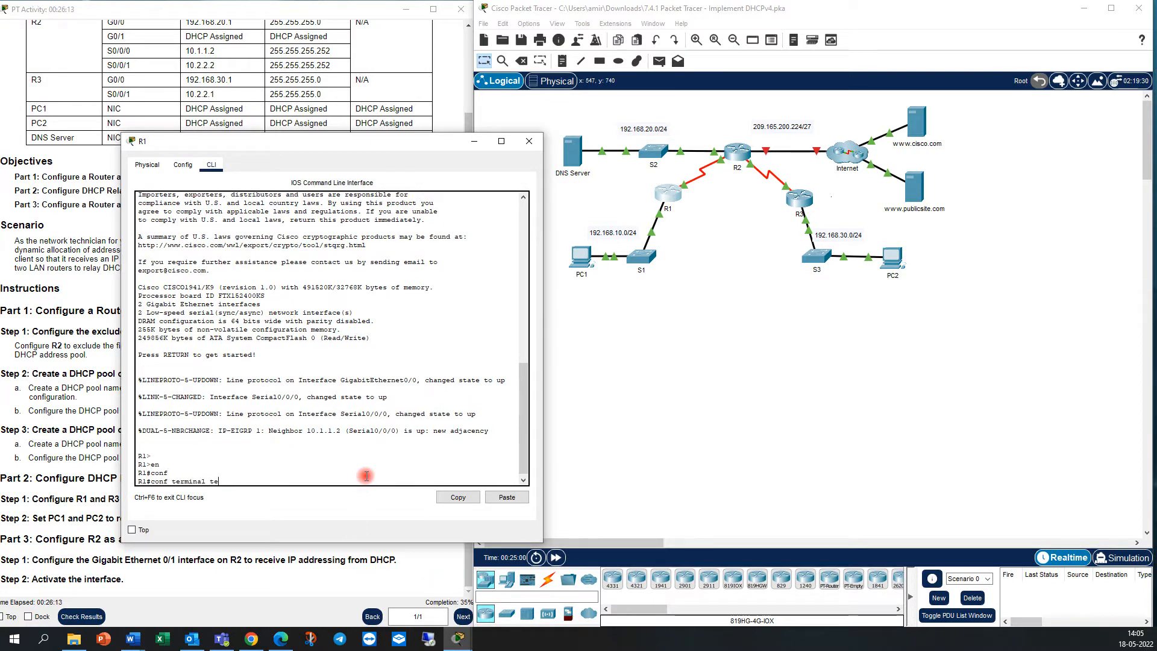
pyautogui.write('e')
pyautogui.press('Tab')
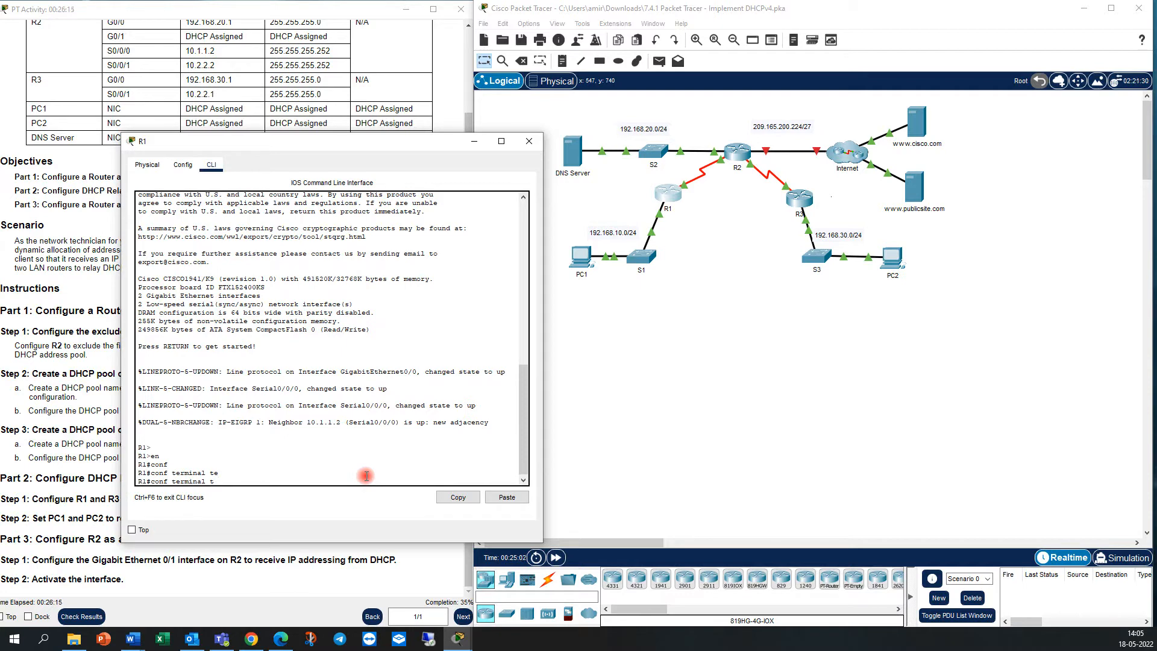
pyautogui.press('BackSpace')
pyautogui.press('BackSpace')
pyautogui.press('Return')
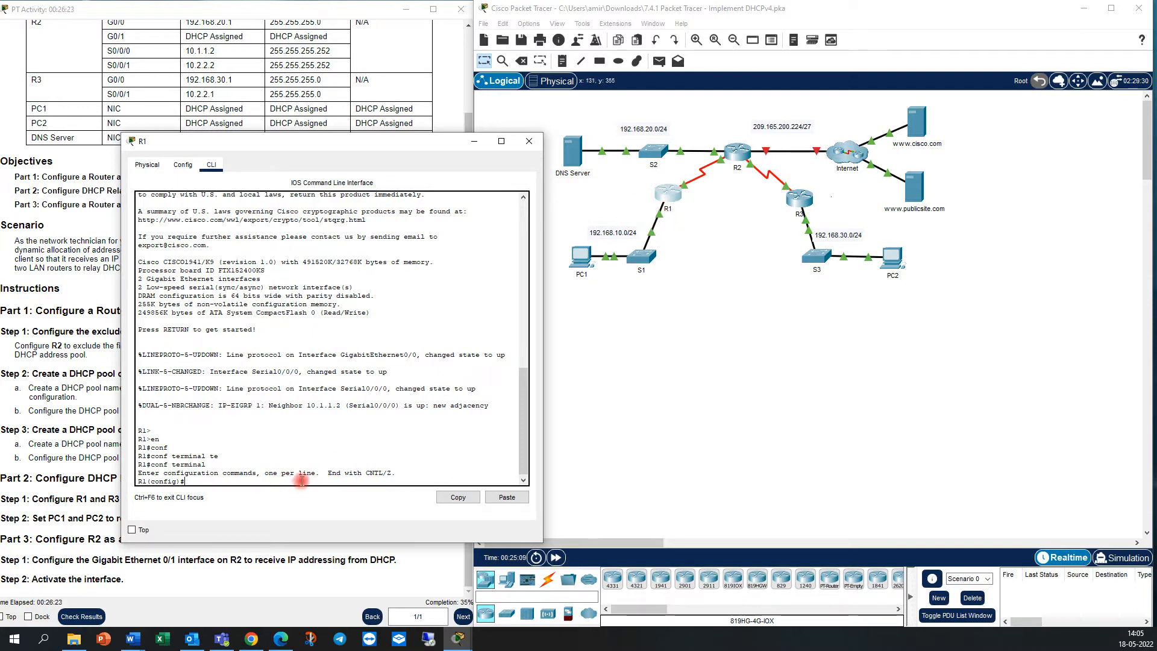
# Configure R1's G0/0 interface as a DHCP relay with the IP helper address 10.1.1.2.
pyautogui.write('t g0/0')
pyautogui.press('Return')
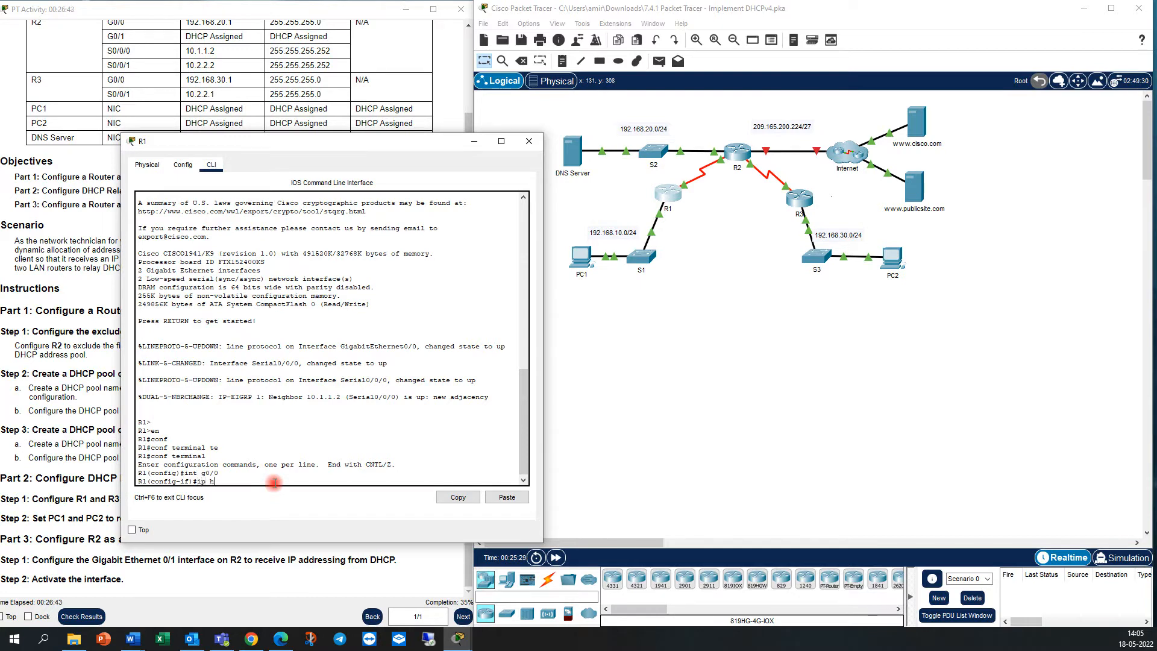
pyautogui.write('l')
pyautogui.press('Tab')
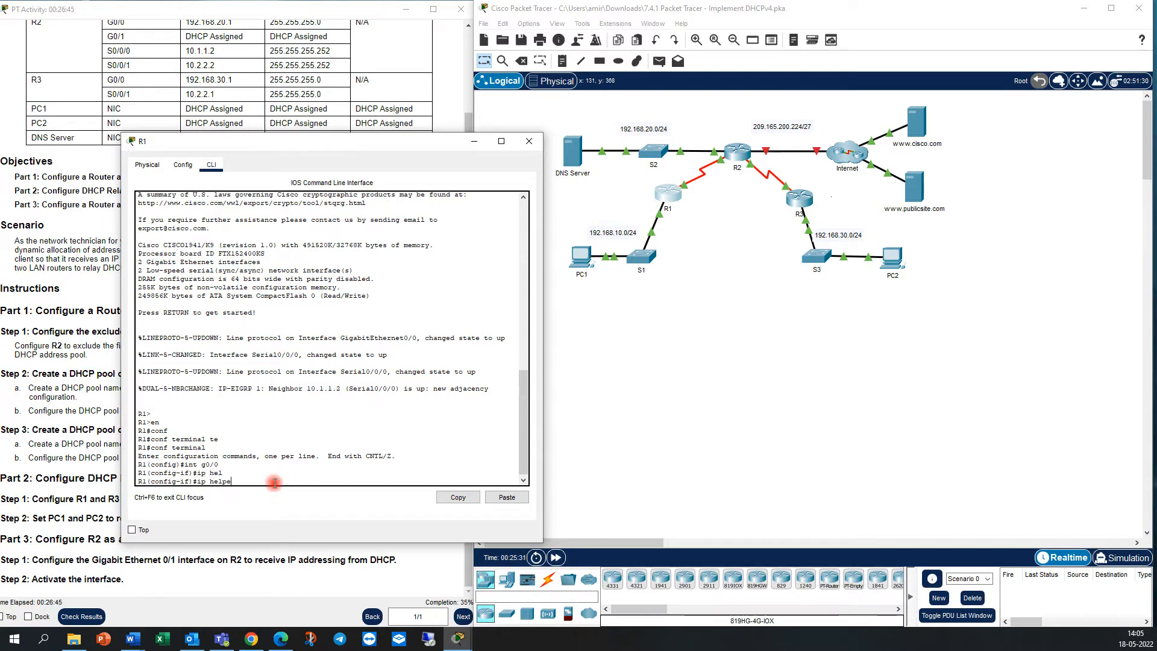
pyautogui.write('per-')
pyautogui.press('Tab')
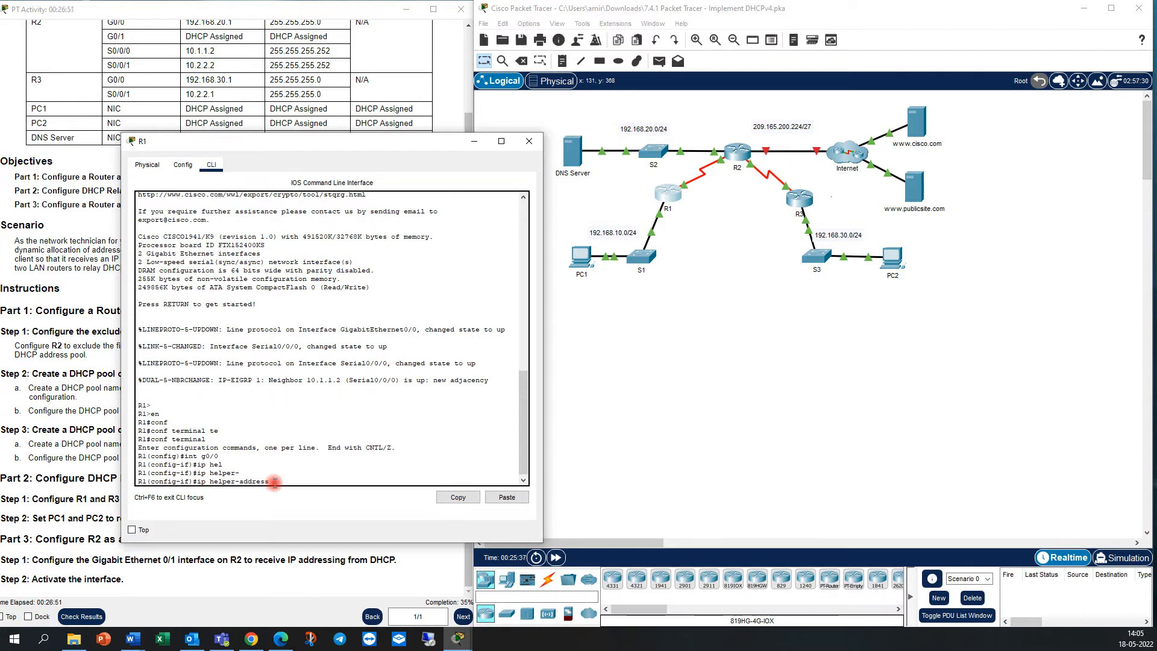
pyautogui.write('10.1.1.2')
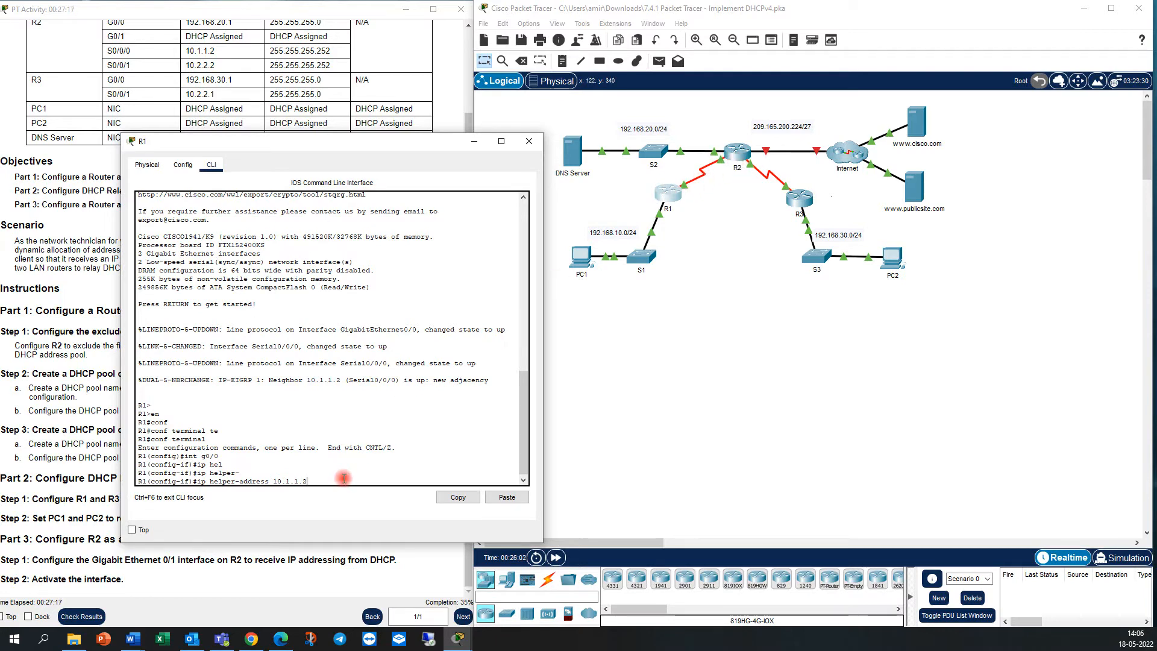
pyautogui.press('Return')
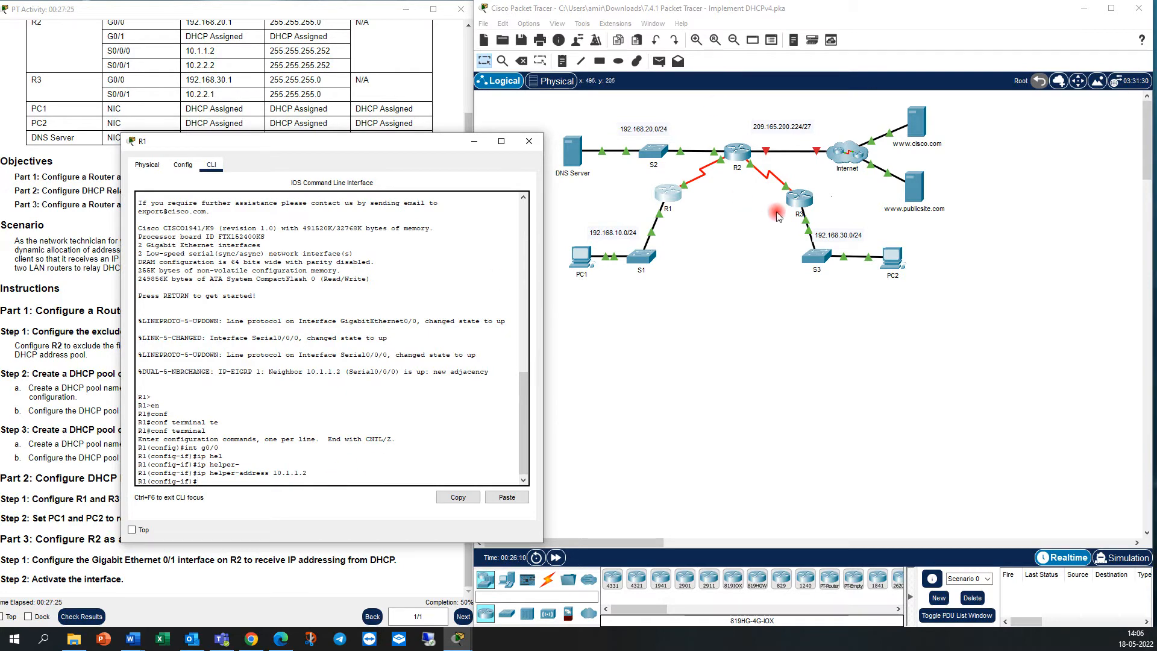
# Open R3's command line and enter global configuration mode with en and conf t.
pyautogui.click(802, 200)
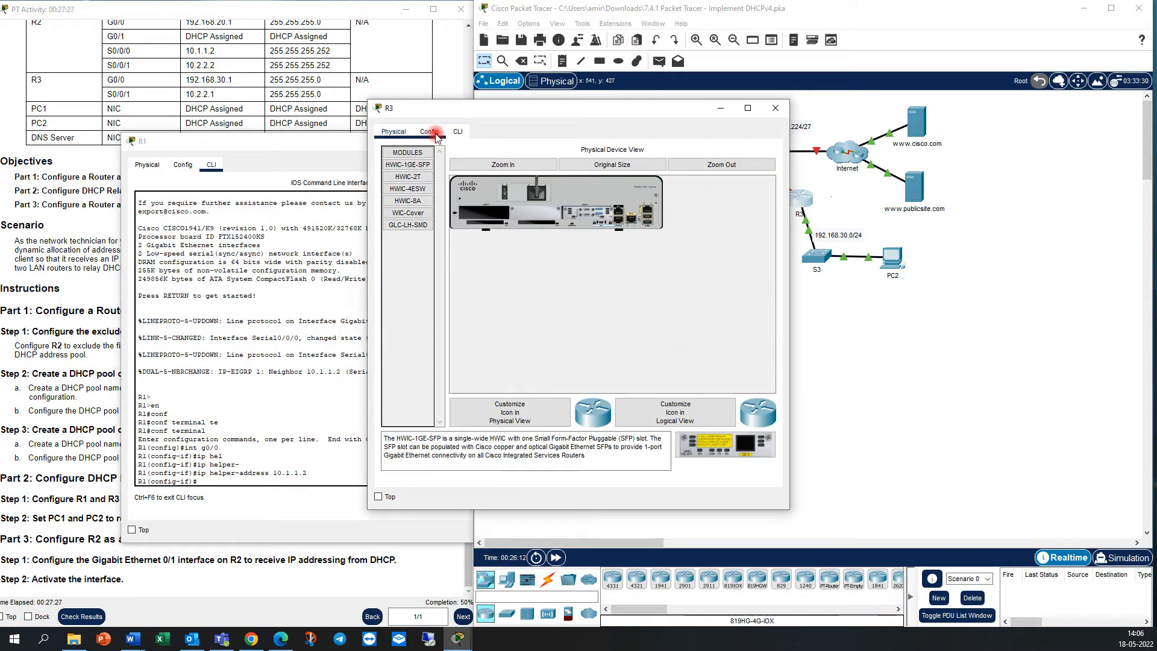
pyautogui.click(458, 132)
pyautogui.press('Return')
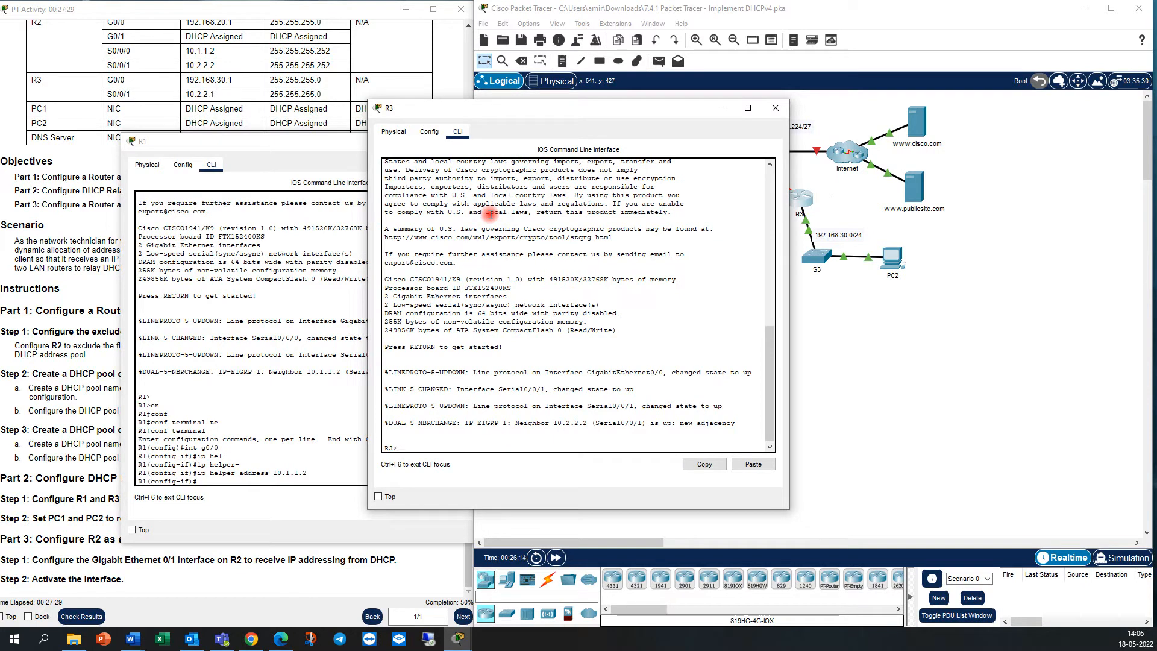
pyautogui.write('en')
pyautogui.press('Return')
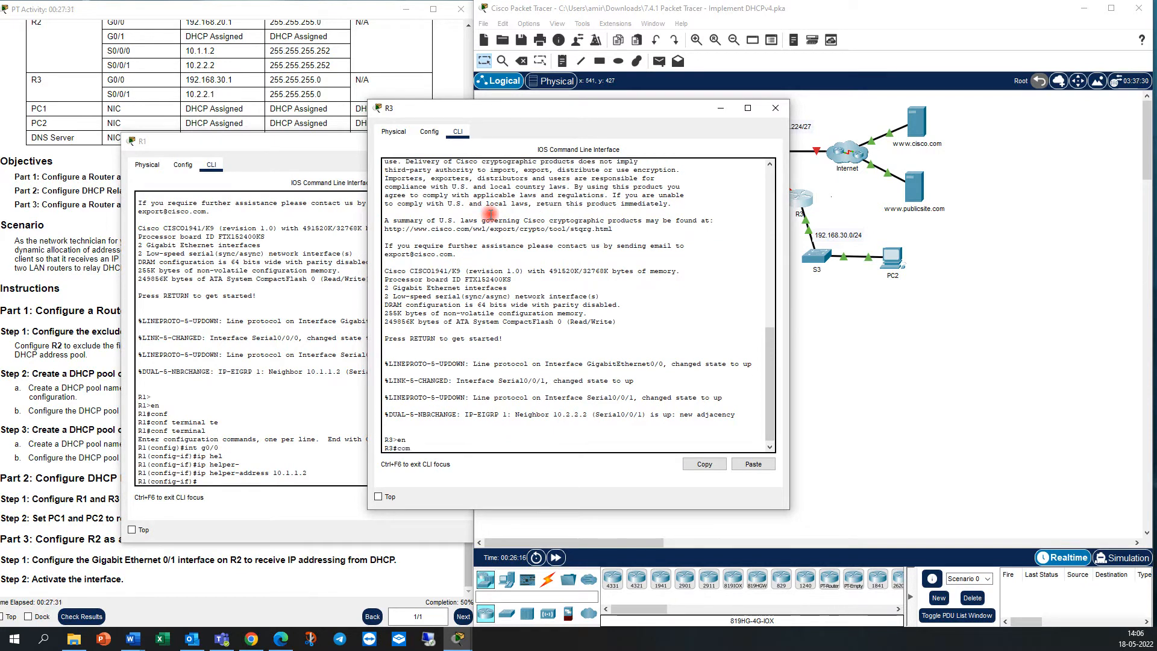
pyautogui.press('Return')
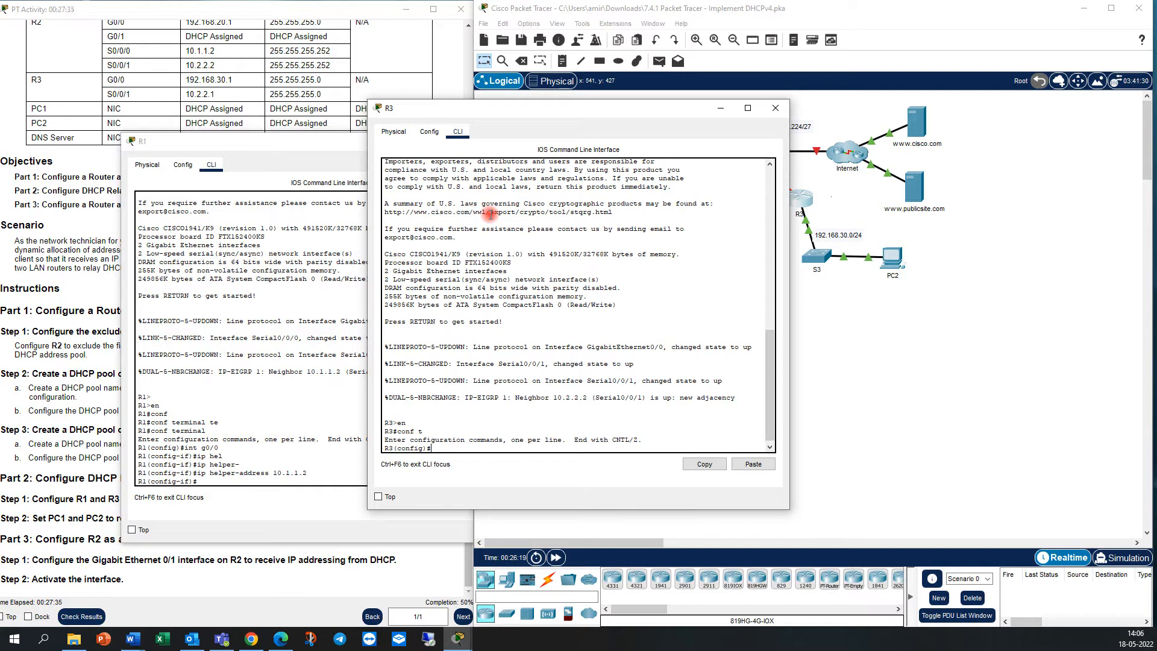
# Configure R3's G0/0 interface as a DHCP relay with the IP helper address 10.2.2.2.
pyautogui.write('int g0/0')
pyautogui.press('Return')
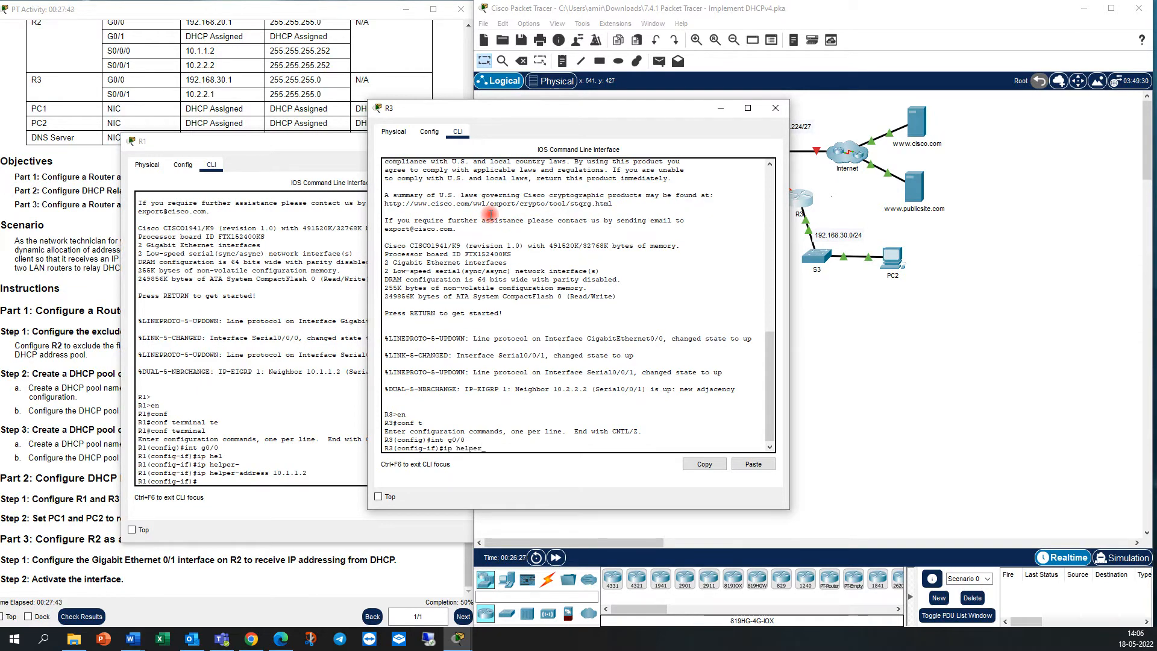
pyautogui.press('Tab')
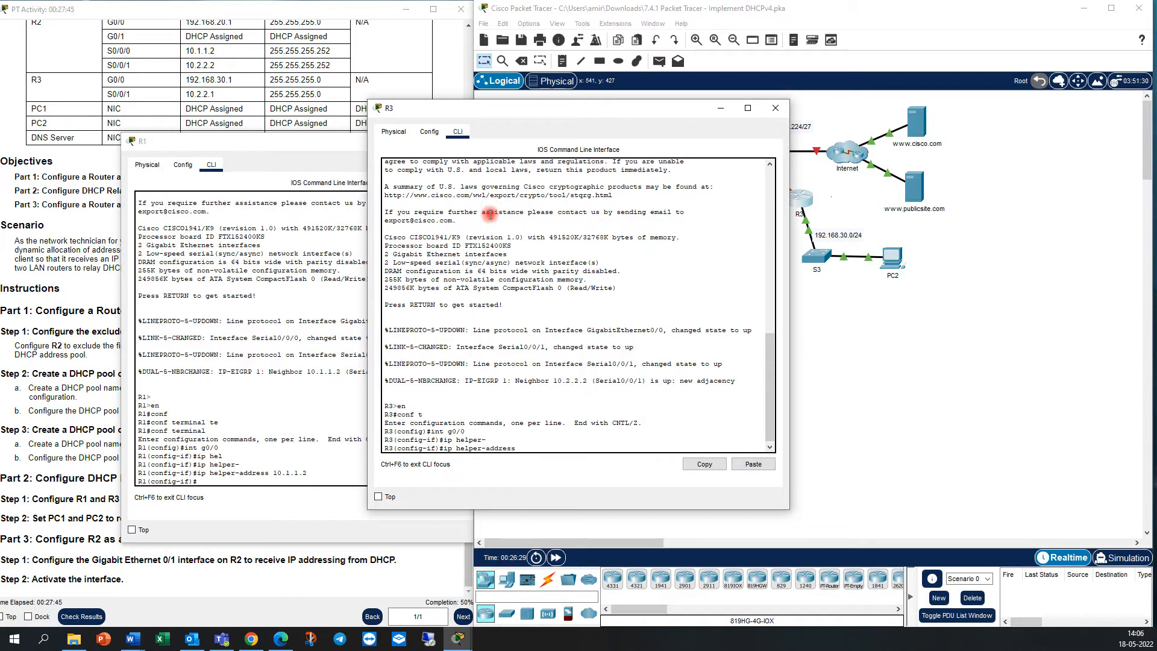
pyautogui.press('Return')
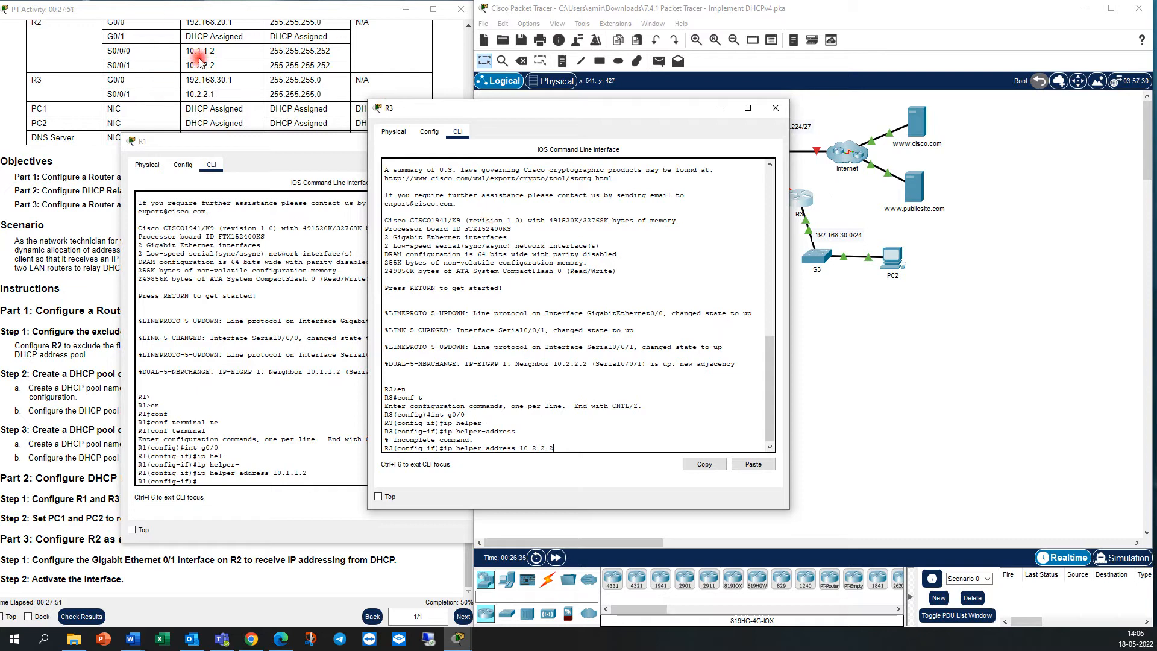
pyautogui.moveTo(216, 64); pyautogui.dragTo(187, 69)
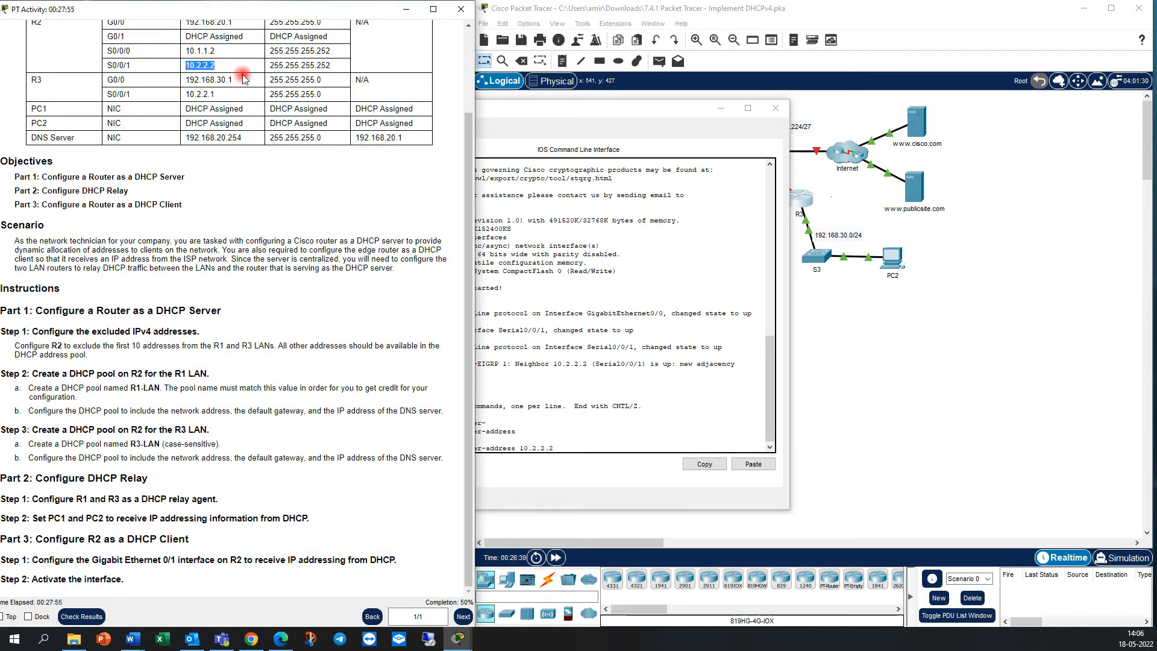
pyautogui.click(533, 126)
pyautogui.press('Return')
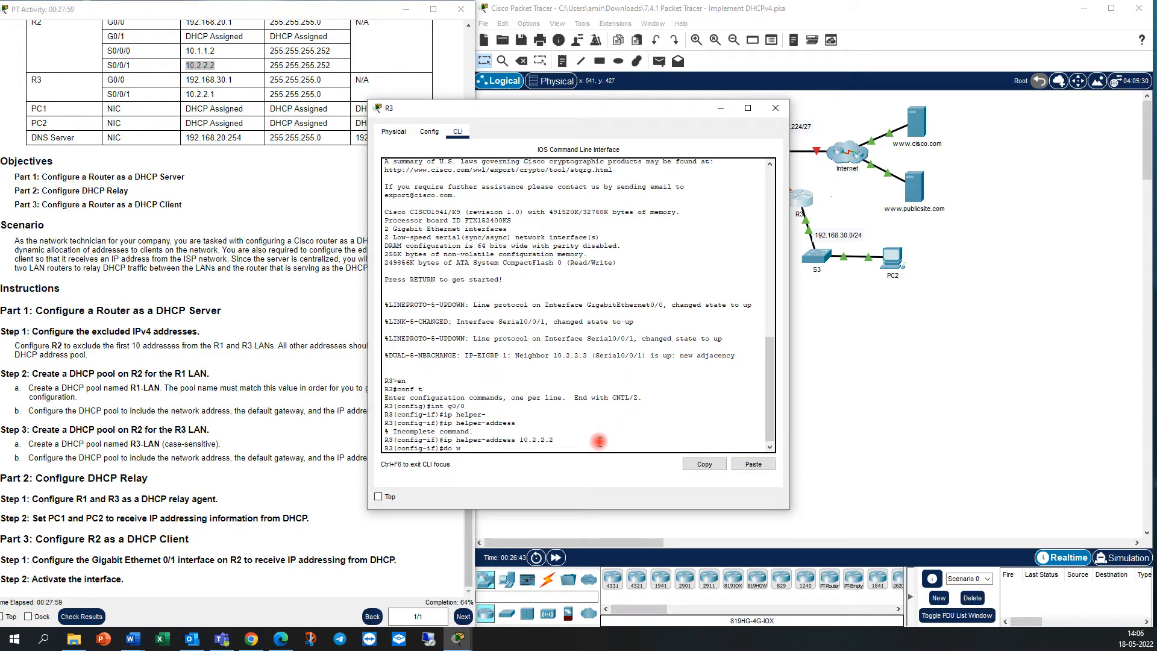
# Save R3's configuration with do wr and clear the router windows from the topology.
pyautogui.write('do wr')
pyautogui.press('Return')
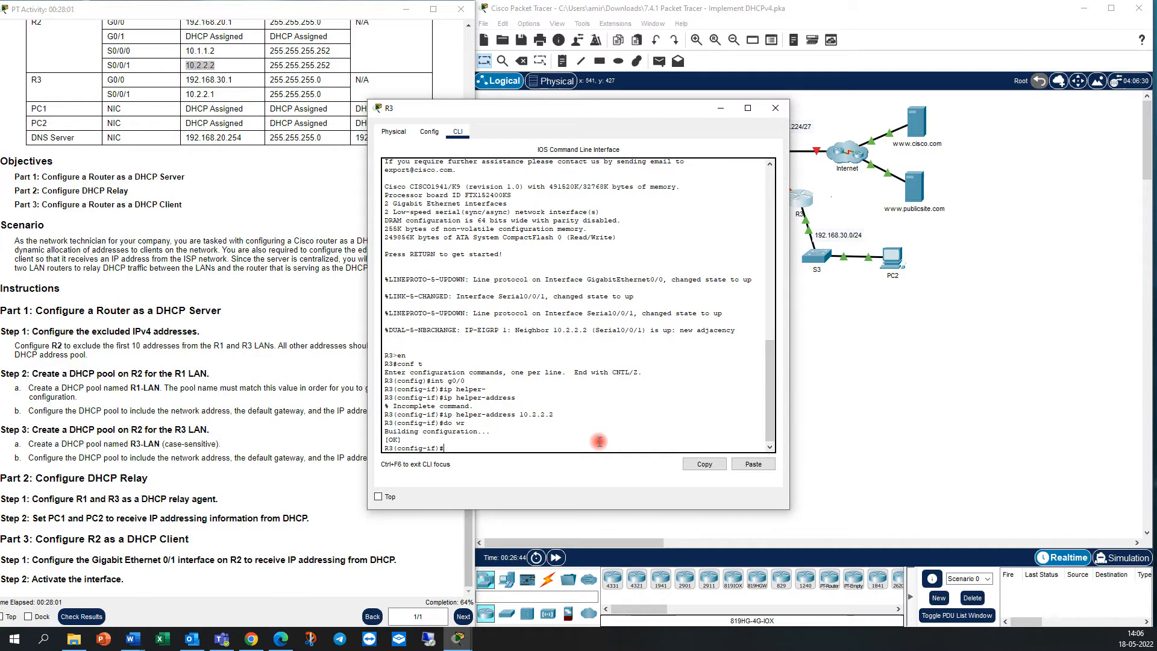
pyautogui.click(247, 378)
pyautogui.click(708, 354)
pyautogui.click(783, 107)
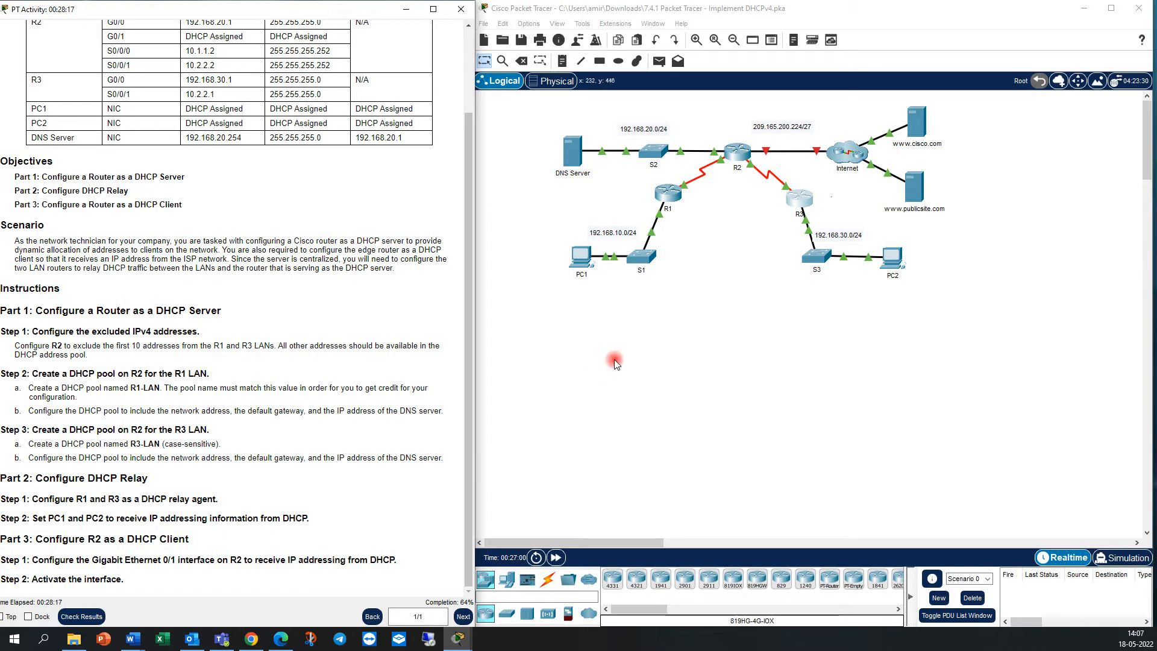
# Set PC1's IP configuration to DHCP and close its window once the request completes.
pyautogui.click(586, 264)
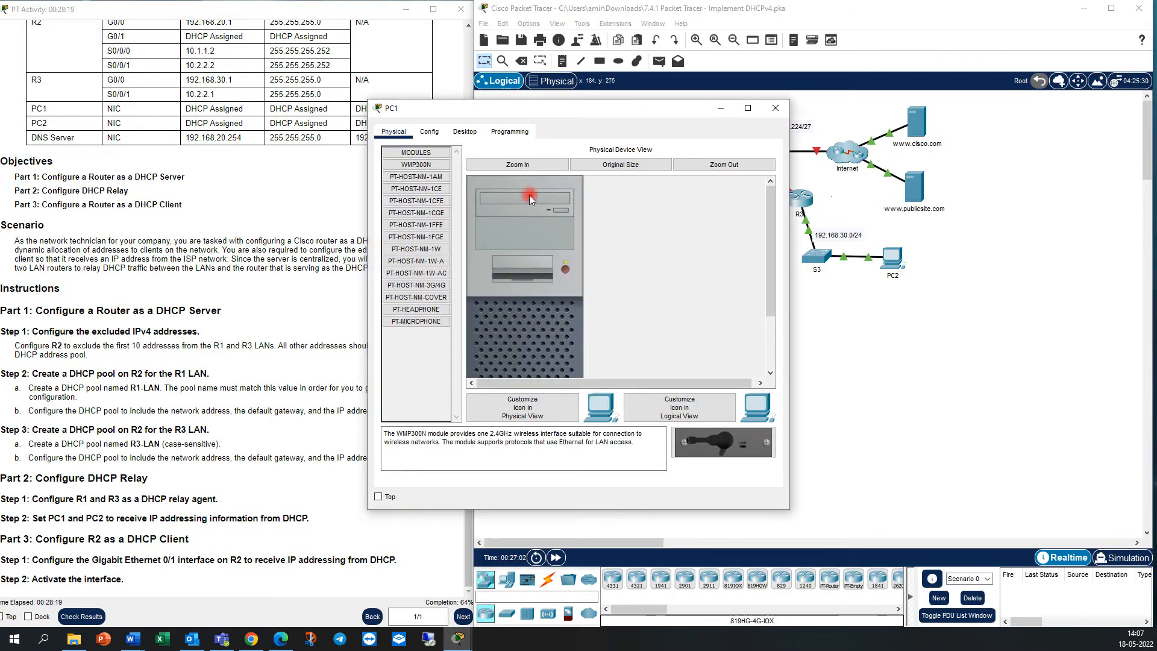
pyautogui.click(464, 132)
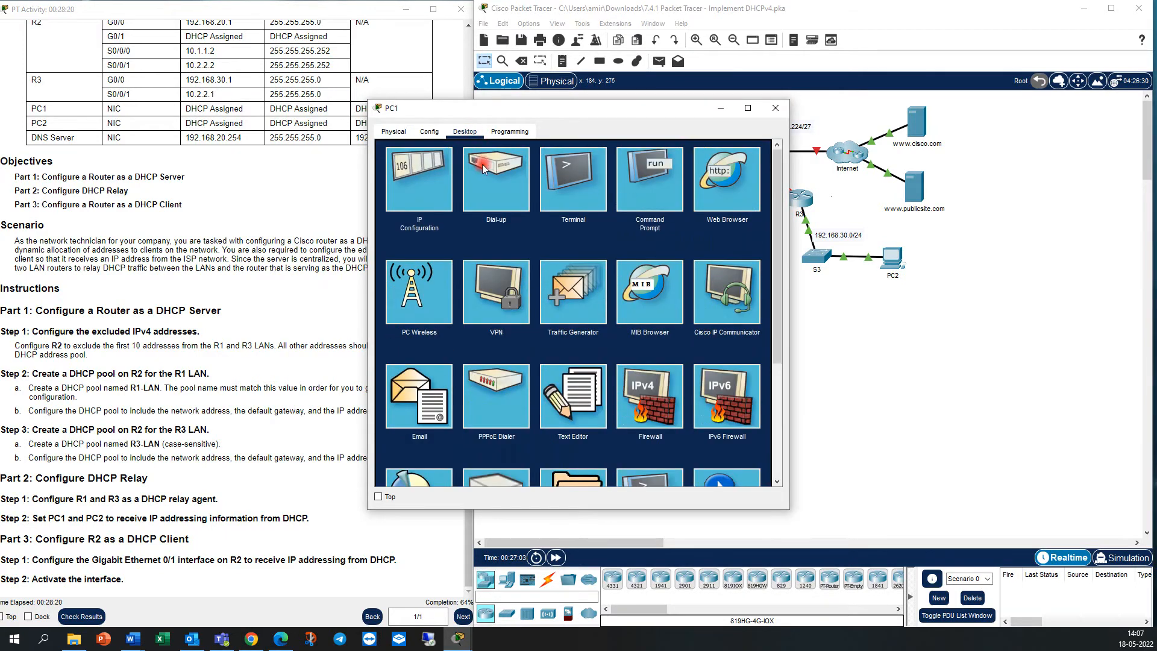
pyautogui.click(432, 188)
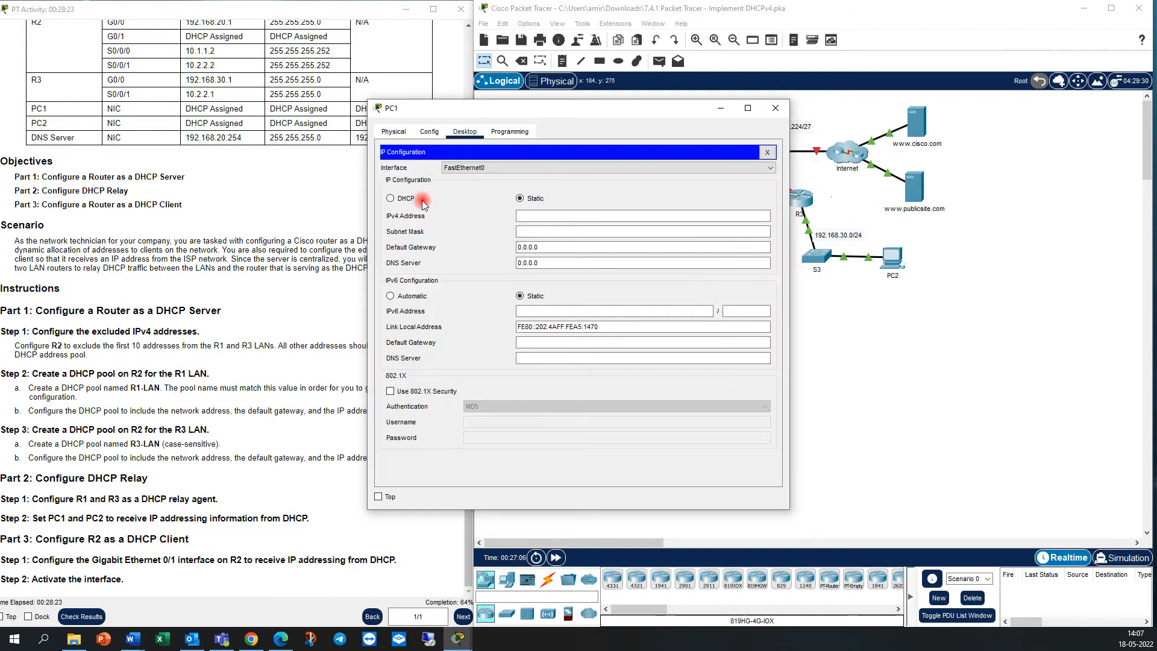
pyautogui.click(421, 200)
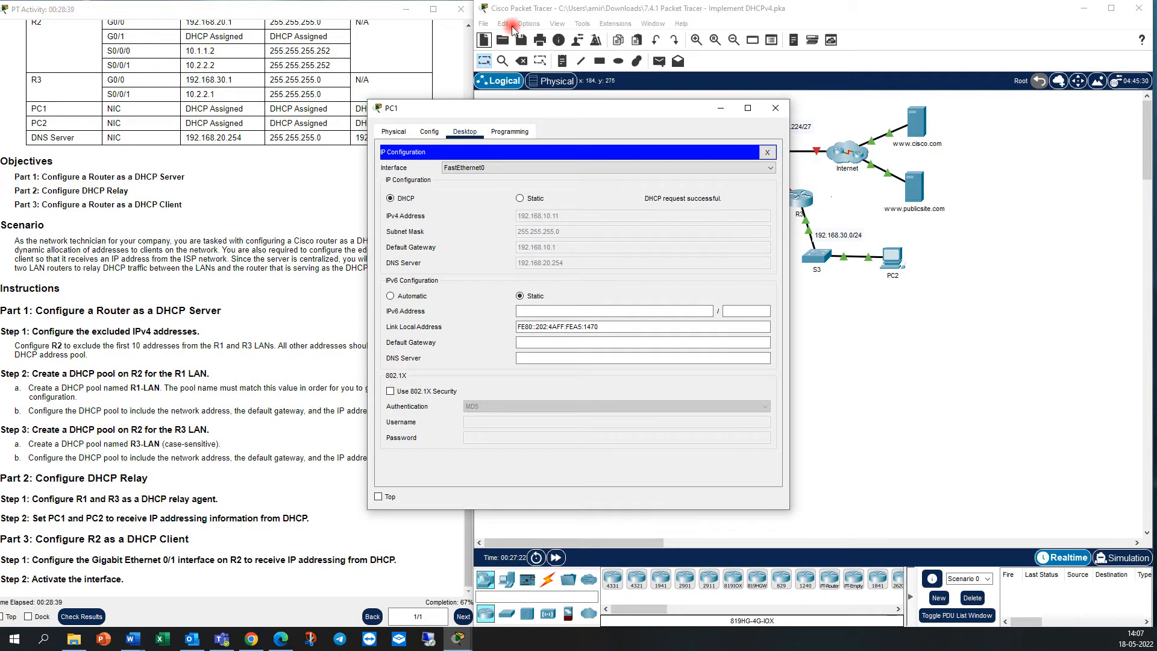
pyautogui.click(776, 107)
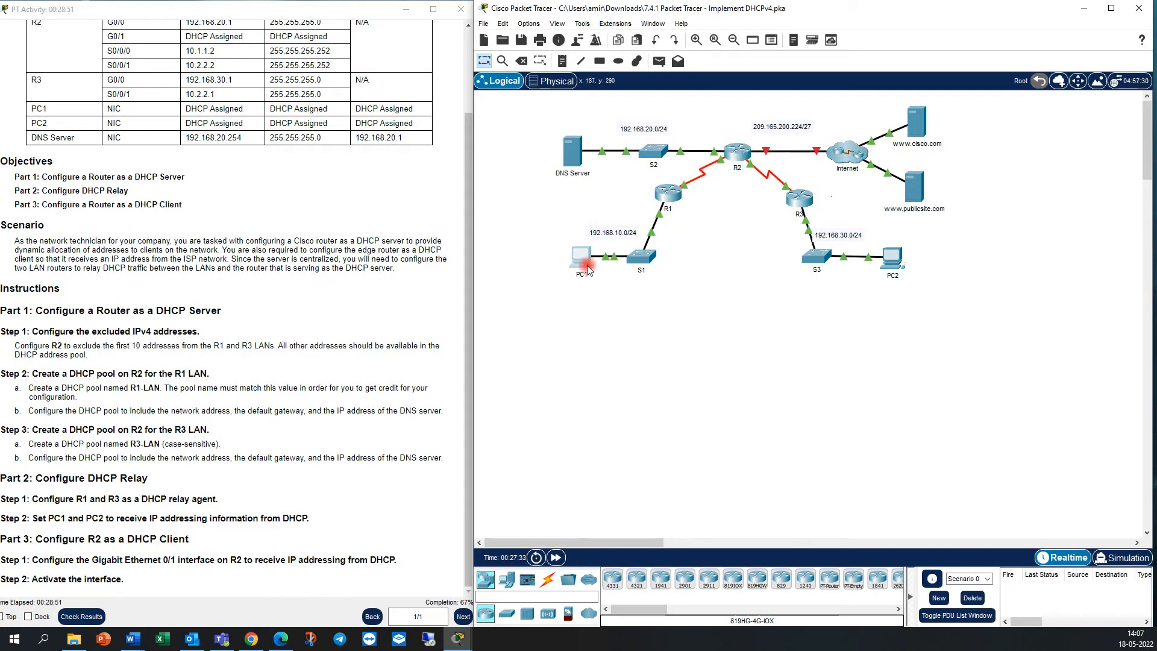
# Set PC2's IP configuration to DHCP and close its window once the request completes.
pyautogui.moveTo(587, 270)
pyautogui.moveTo(742, 151)
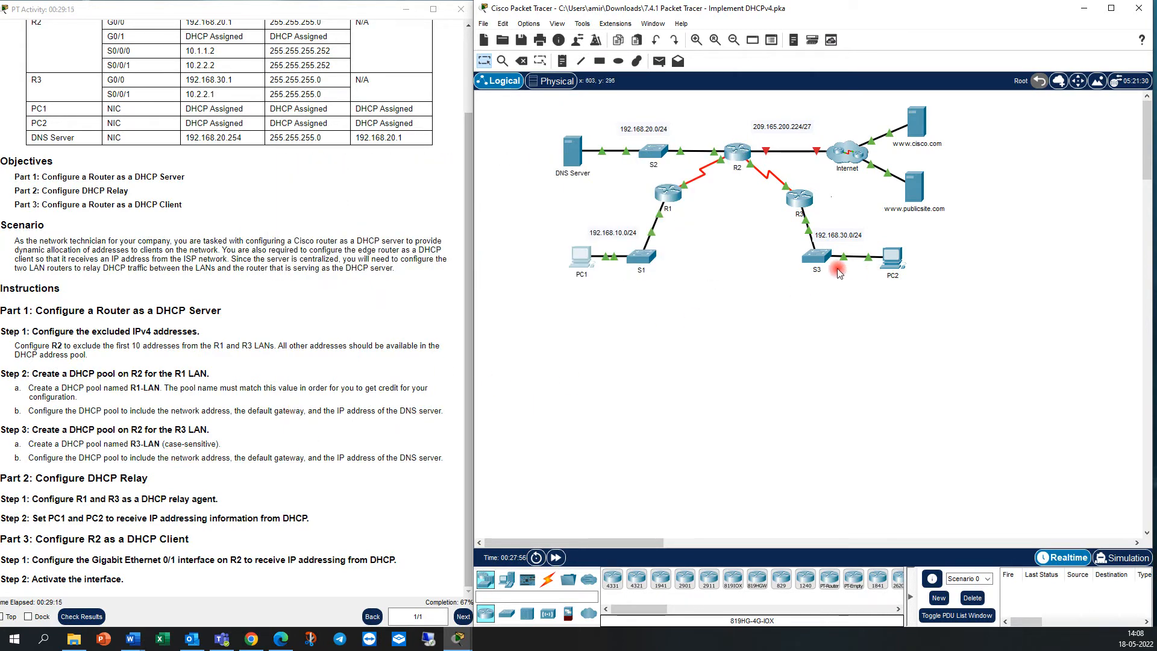
pyautogui.click(892, 259)
pyautogui.click(464, 132)
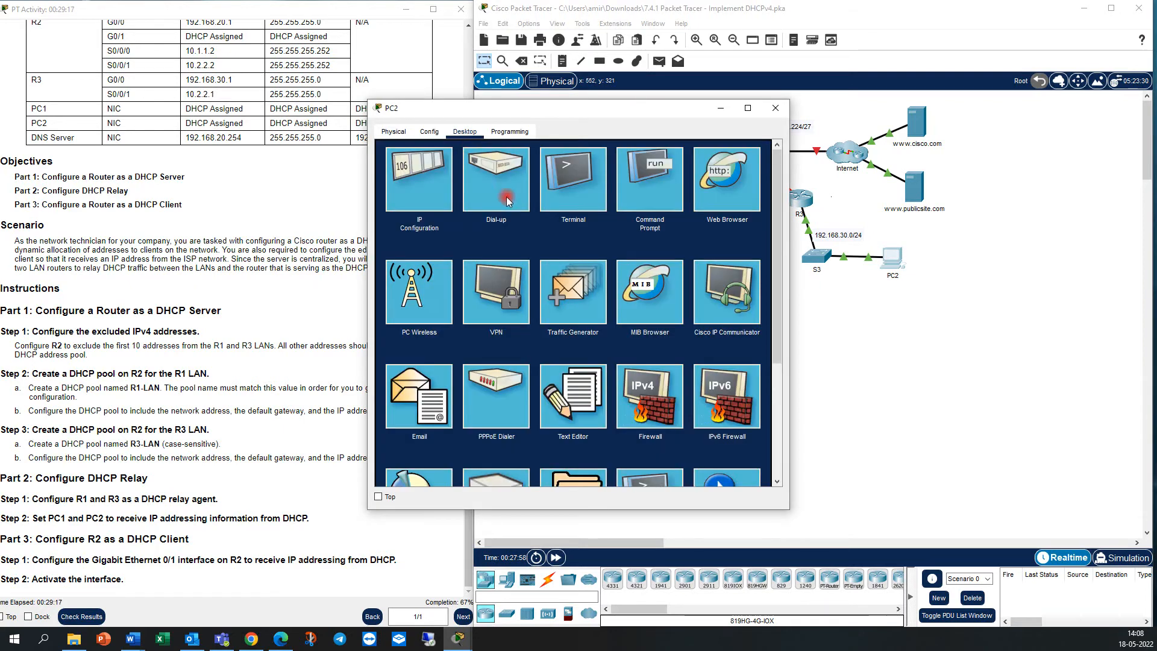
pyautogui.click(435, 198)
pyautogui.click(414, 202)
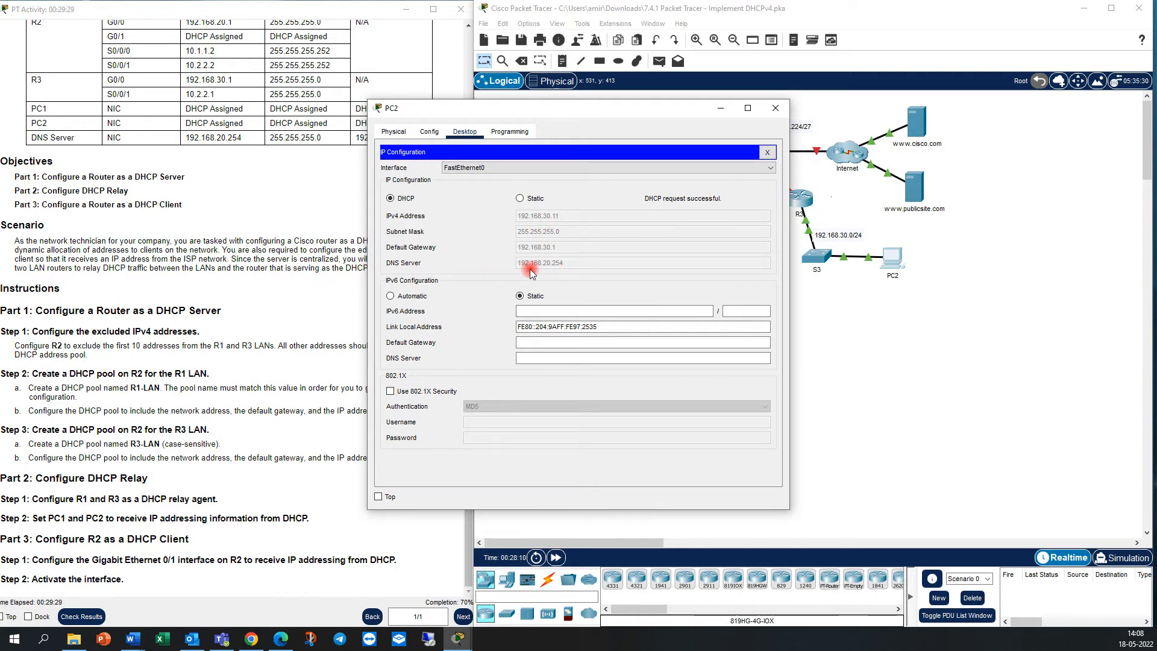
pyautogui.click(776, 108)
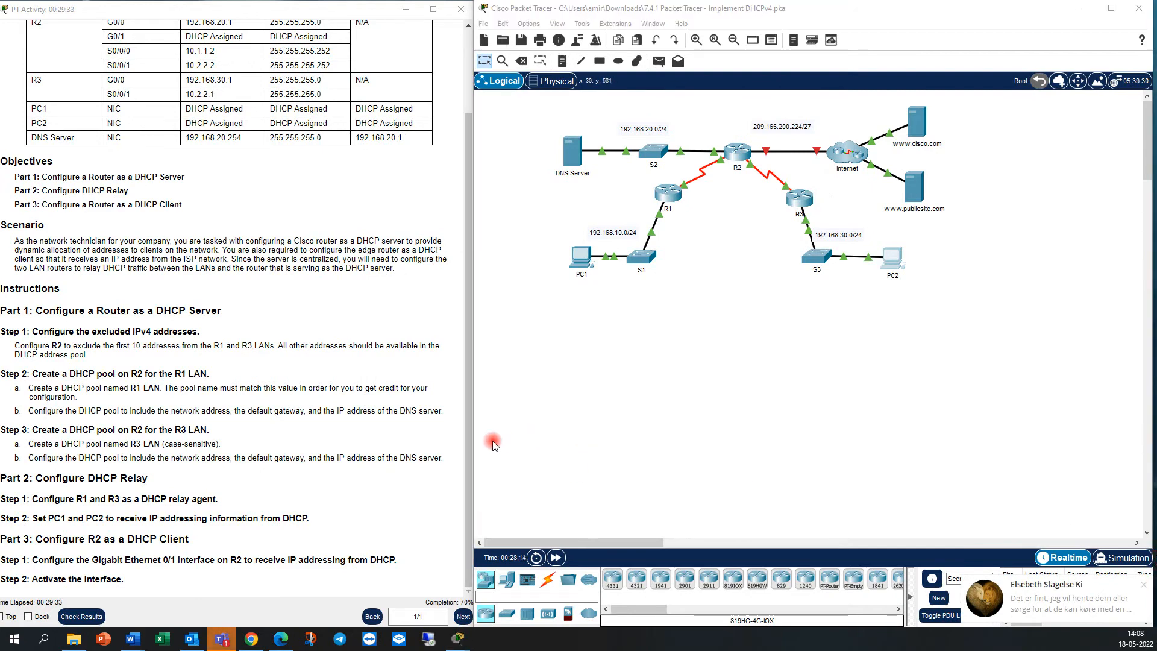
pyautogui.click(1144, 585)
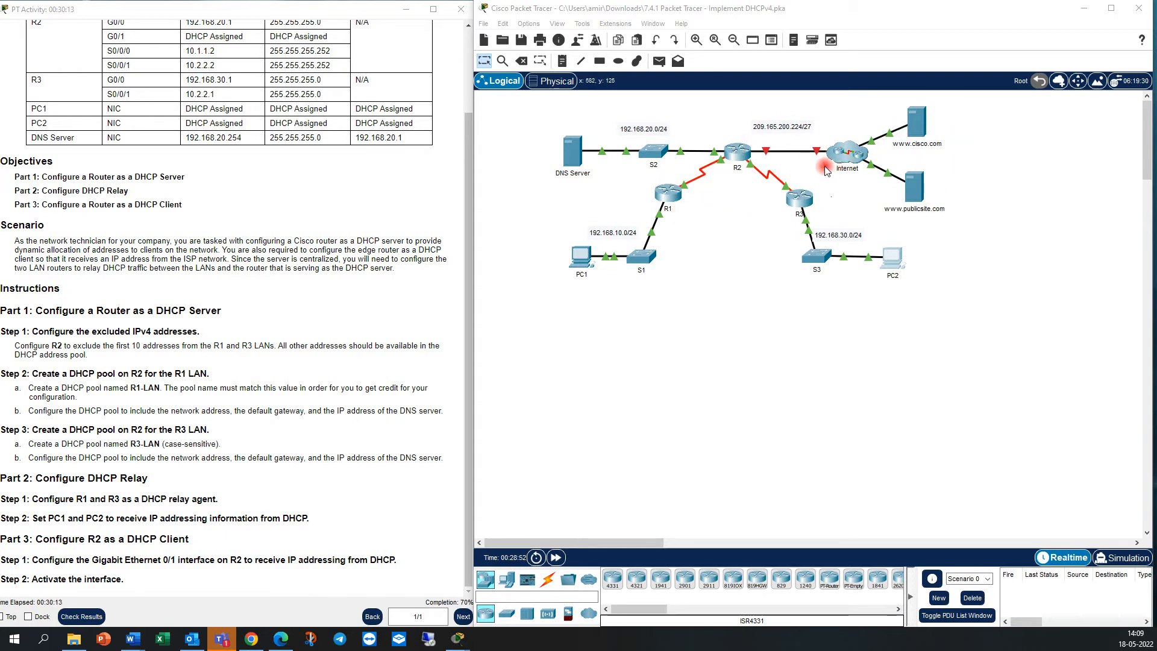
# Return to R2's command line and exit DHCP pool configuration back to global configuration mode.
pyautogui.click(747, 159)
pyautogui.click(259, 452)
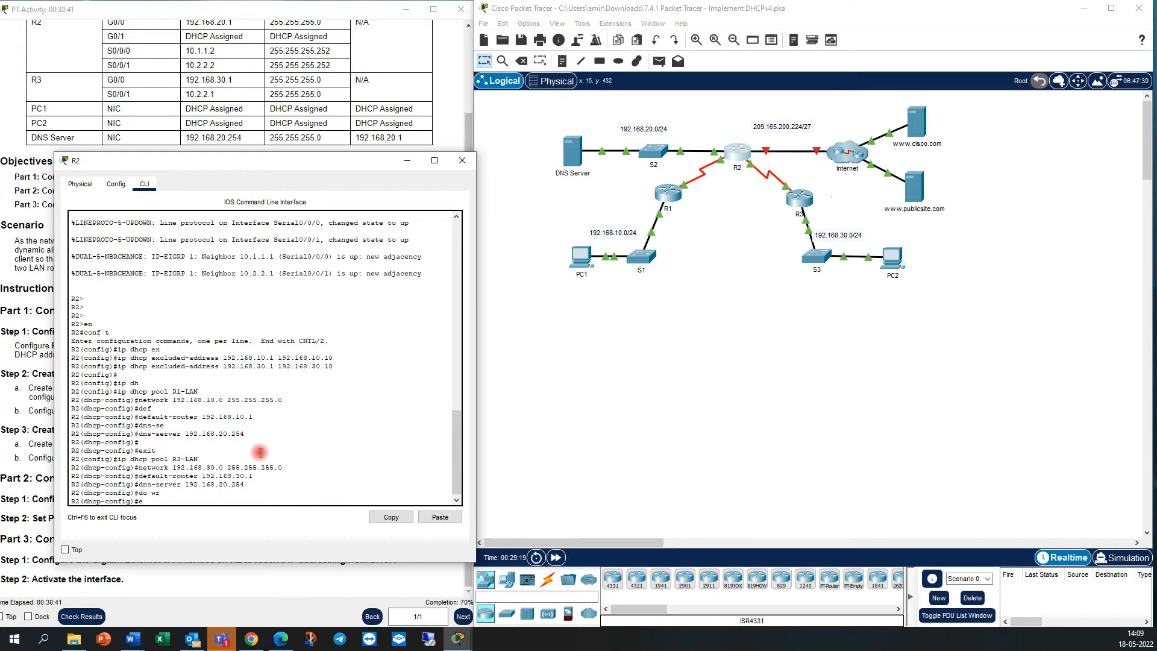
pyautogui.press('BackSpace')
pyautogui.press('Return')
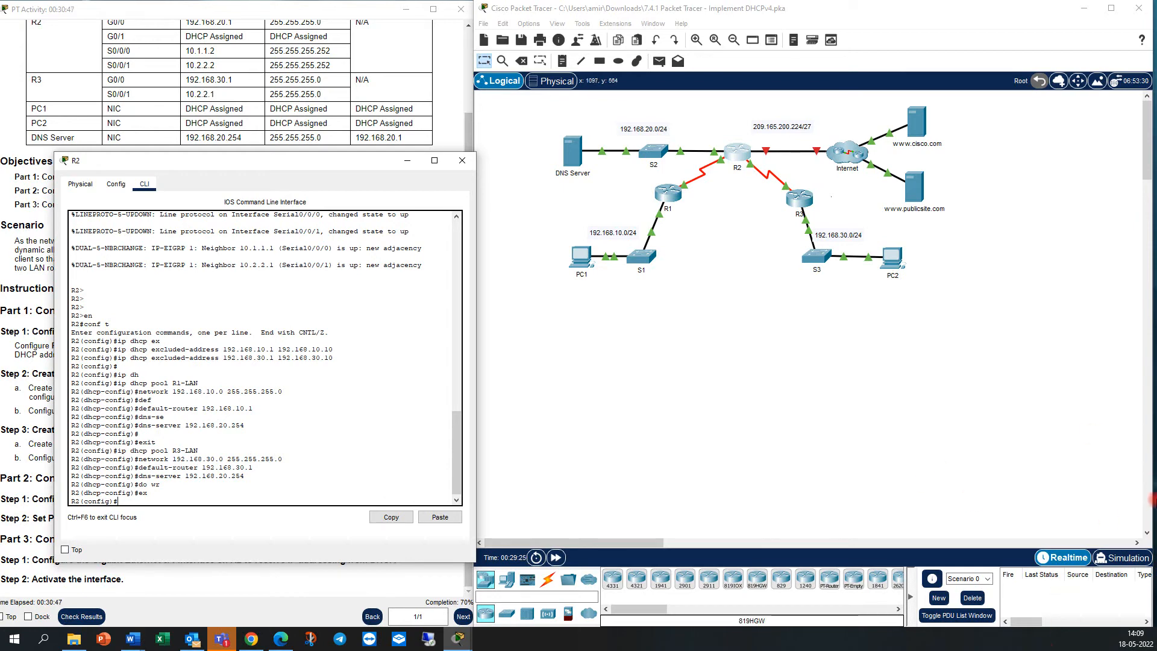
# Check R2's Internet-facing interface in the addressing table and enter interface configuration mode for G0/1.
pyautogui.click(767, 151)
pyautogui.click(880, 284)
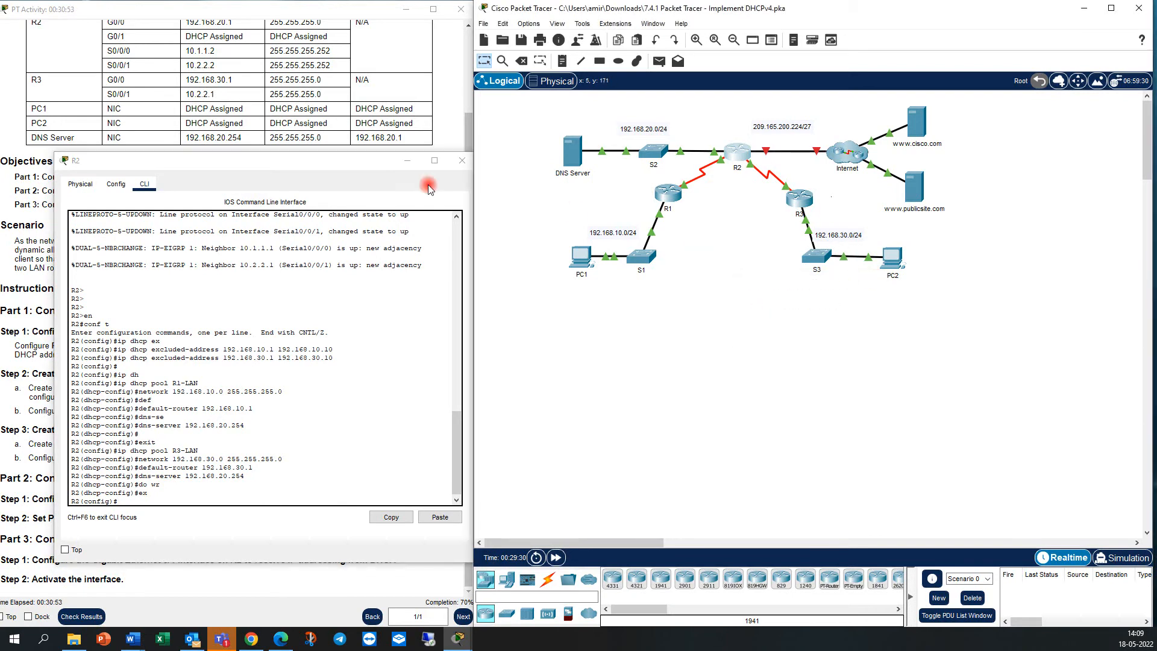
pyautogui.scroll(2, 240, 116)
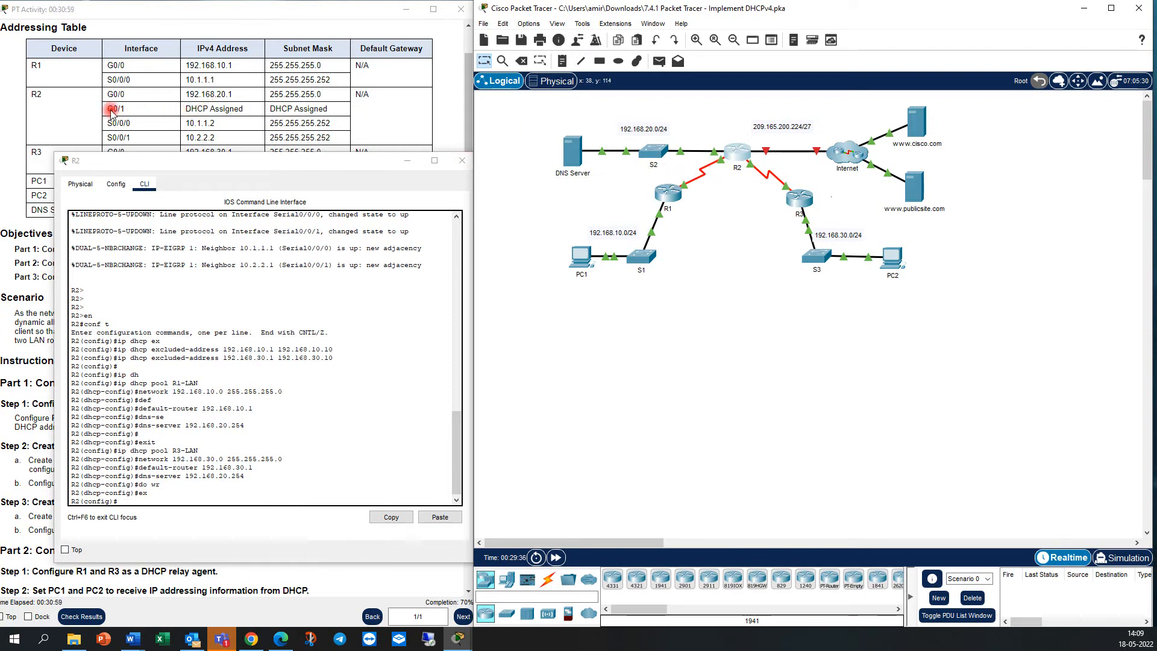
pyautogui.click(200, 499)
pyautogui.write('int g')
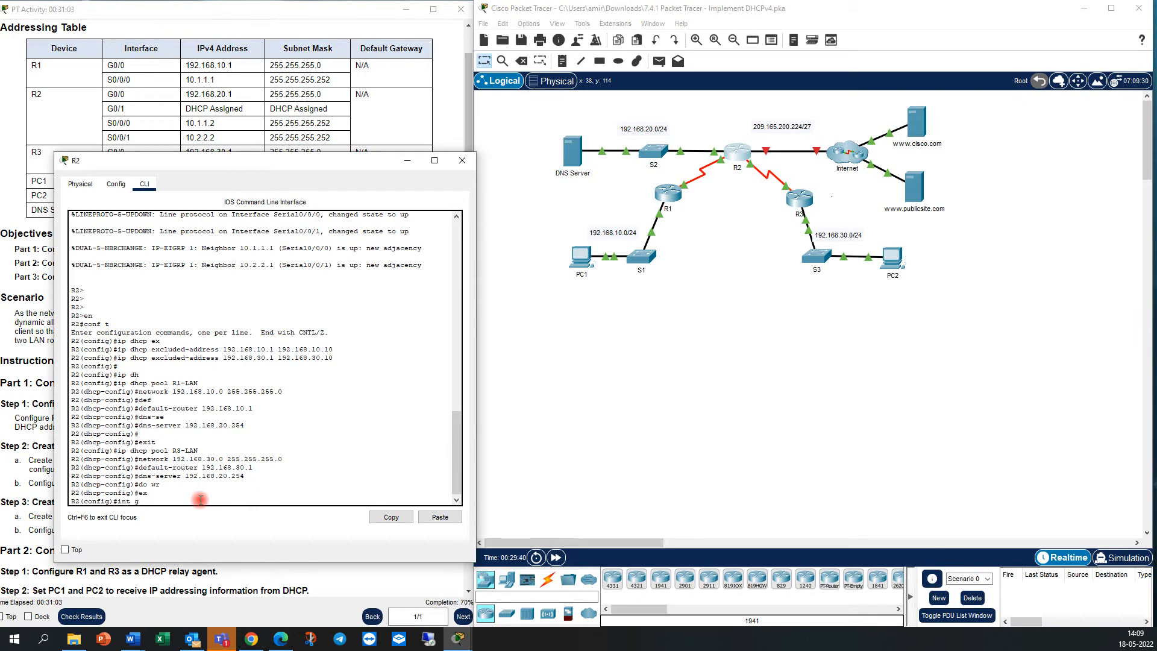
pyautogui.write('0/1')
pyautogui.press('Return')
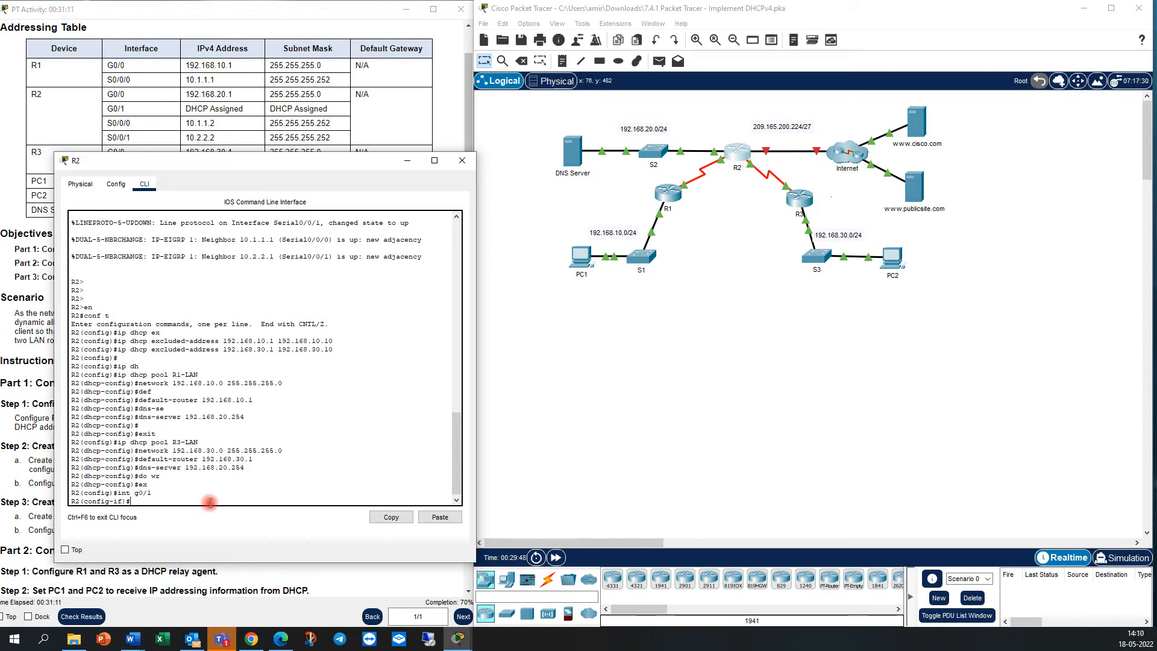
# Configure R2's G0/1 interface to receive its IP address from DHCP with ip address dhcp.
pyautogui.write('dh')
pyautogui.press('Tab')
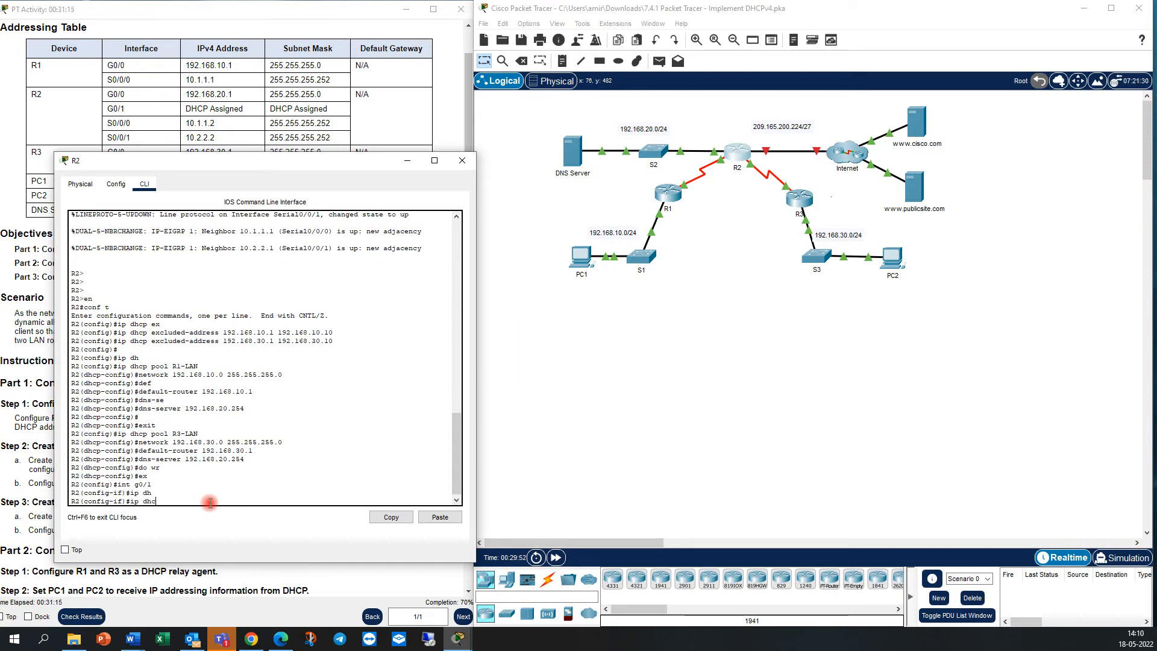
pyautogui.write('cp')
pyautogui.press('Tab')
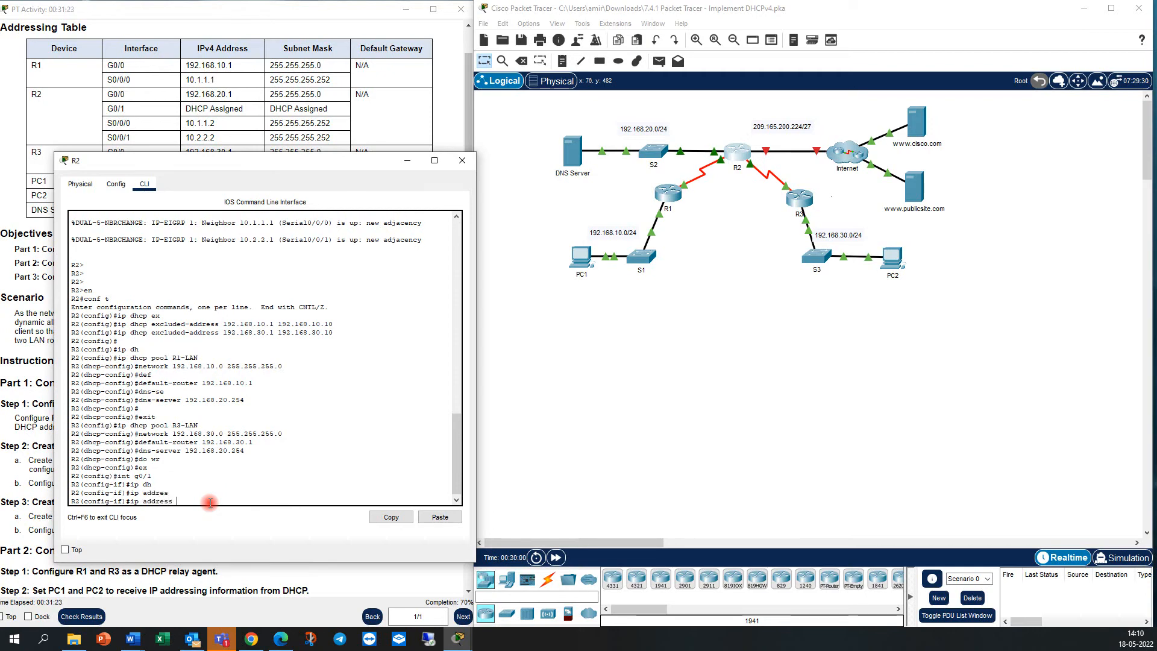
pyautogui.write('dhcp')
pyautogui.press('Return')
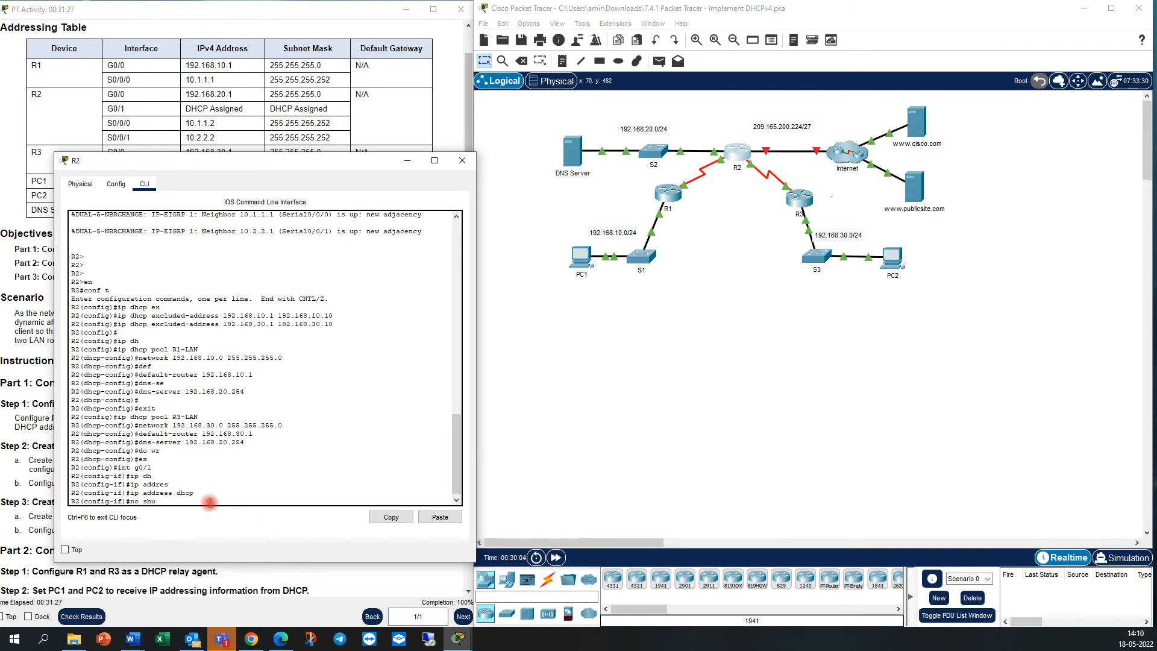
# Activate R2's G0/1 interface with no shut.
pyautogui.write('no shut')
pyautogui.press('Return')
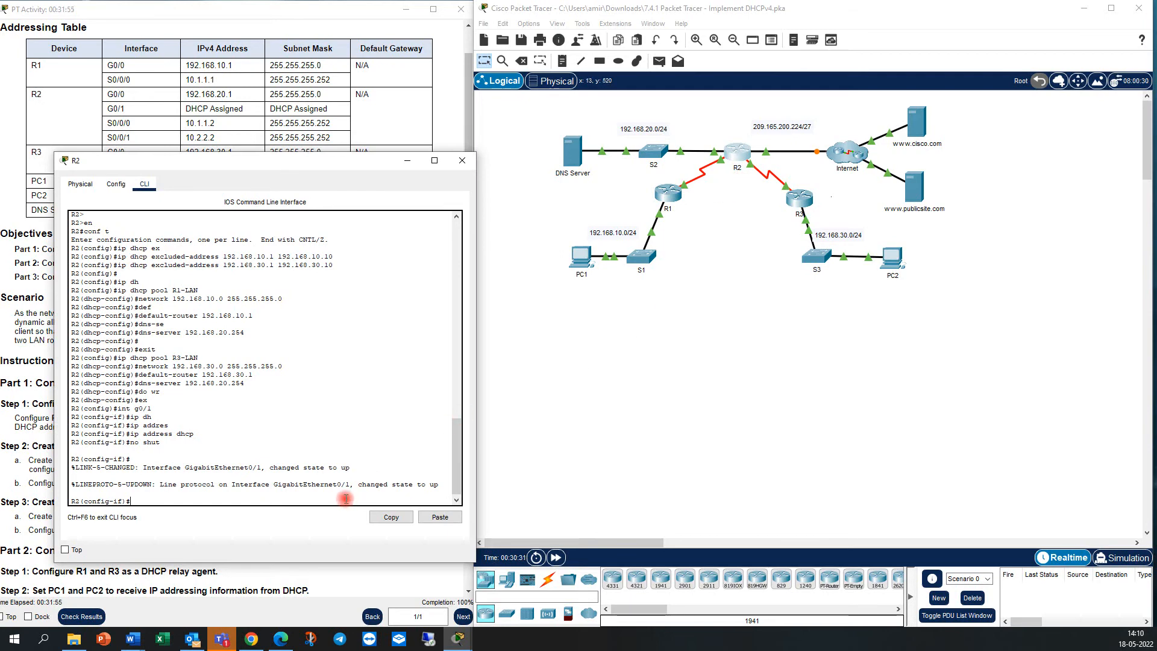
pyautogui.press('Return')
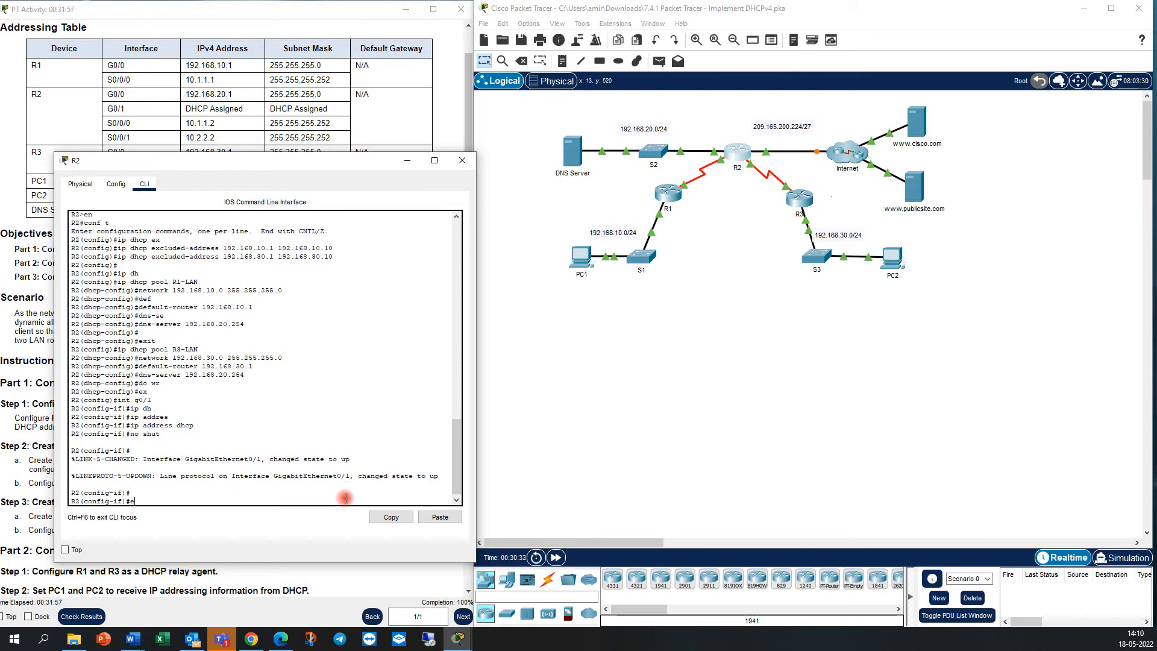
# Leave configuration mode on R2 and return to privileged EXEC mode with end.
pyautogui.write('end')
pyautogui.press('Return')
pyautogui.press('Return')
pyautogui.press('Return')
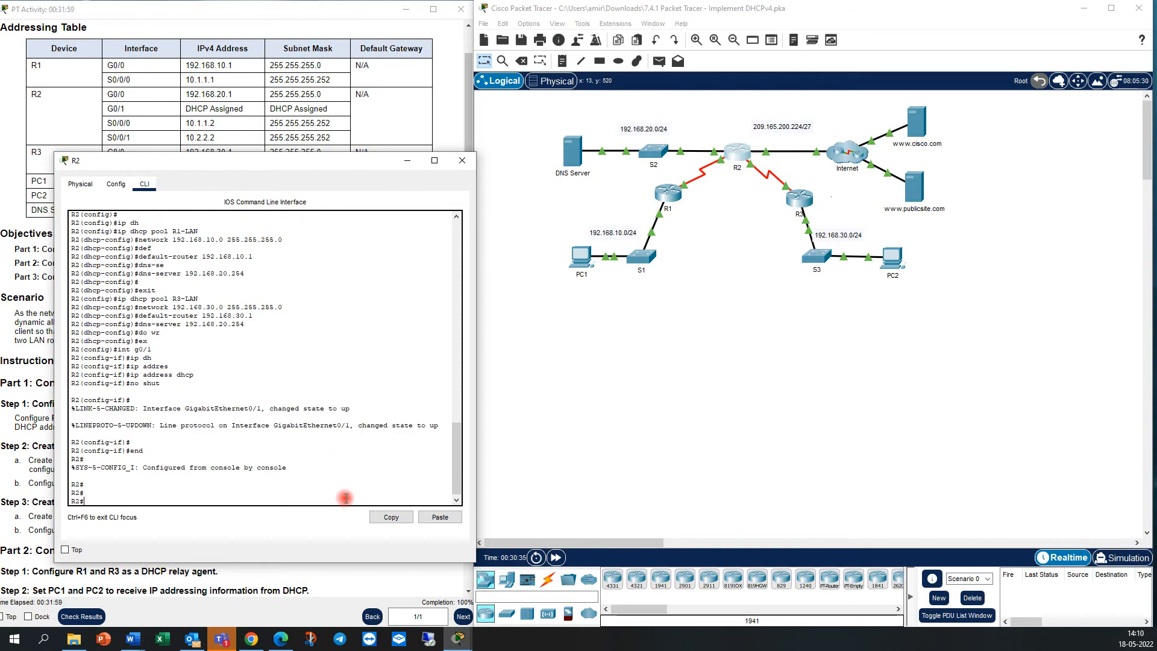
# Display R2's interface addresses and status with show ip int brief.
pyautogui.write('show ip int')
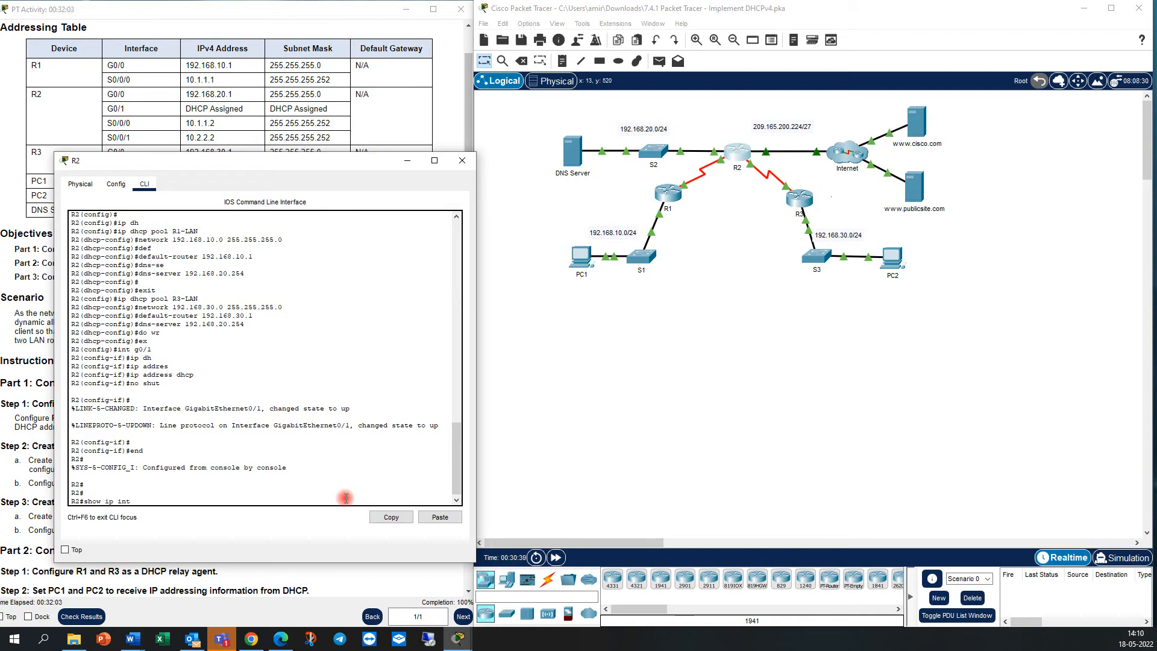
pyautogui.write(' br')
pyautogui.press('Tab')
pyautogui.press('Return')
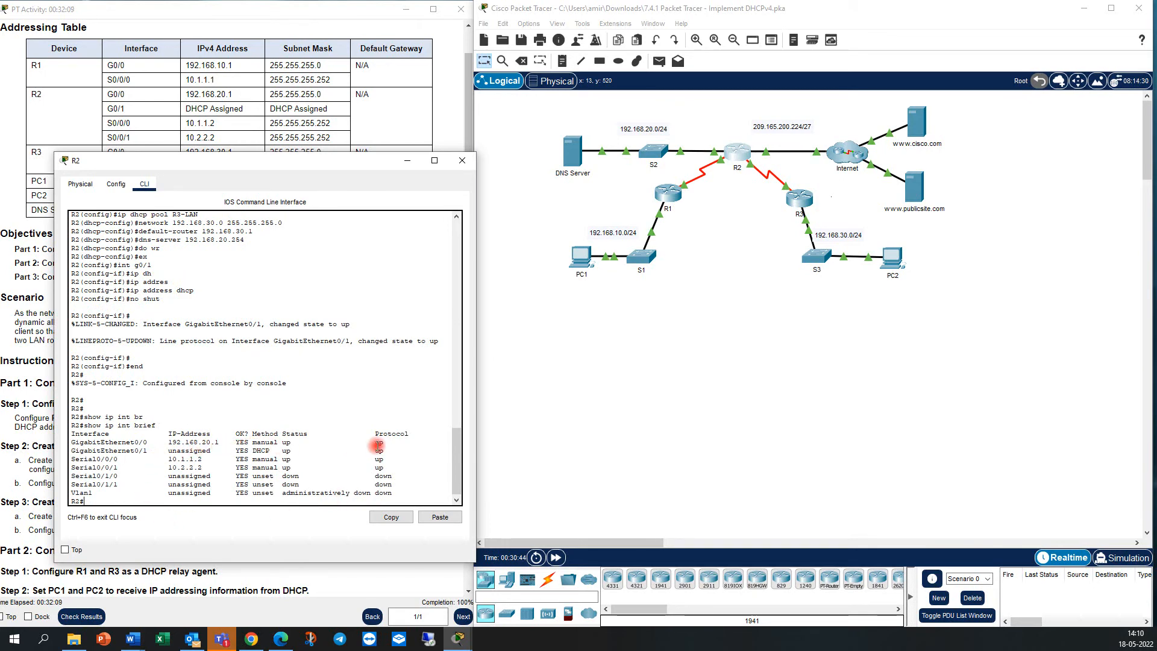
# Fast-forward the simulation time so R2's G0/1 interface obtains its DHCP address, and review the resulting console messages.
pyautogui.moveTo(391, 451); pyautogui.dragTo(72, 450)
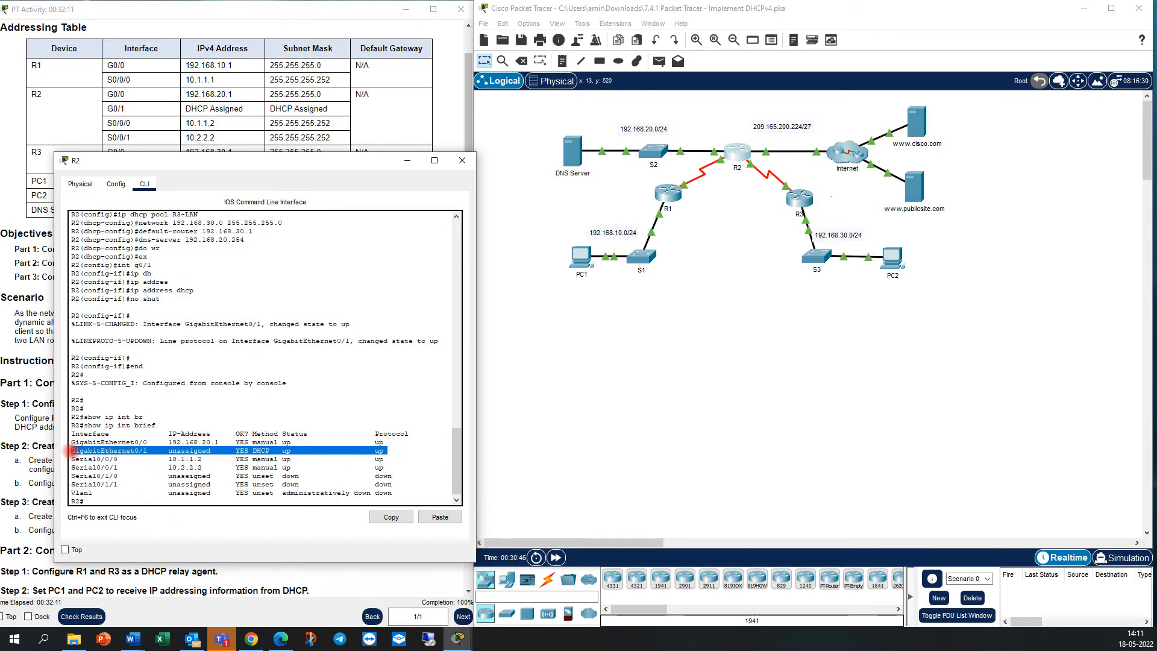
pyautogui.click(181, 459)
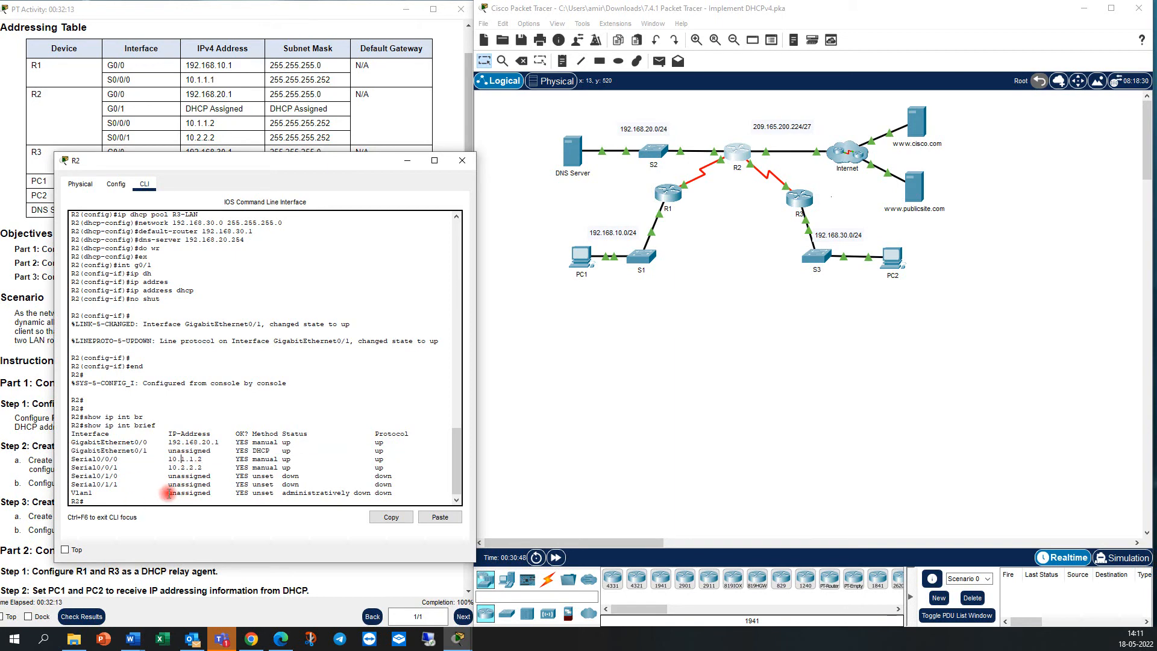
pyautogui.click(555, 557)
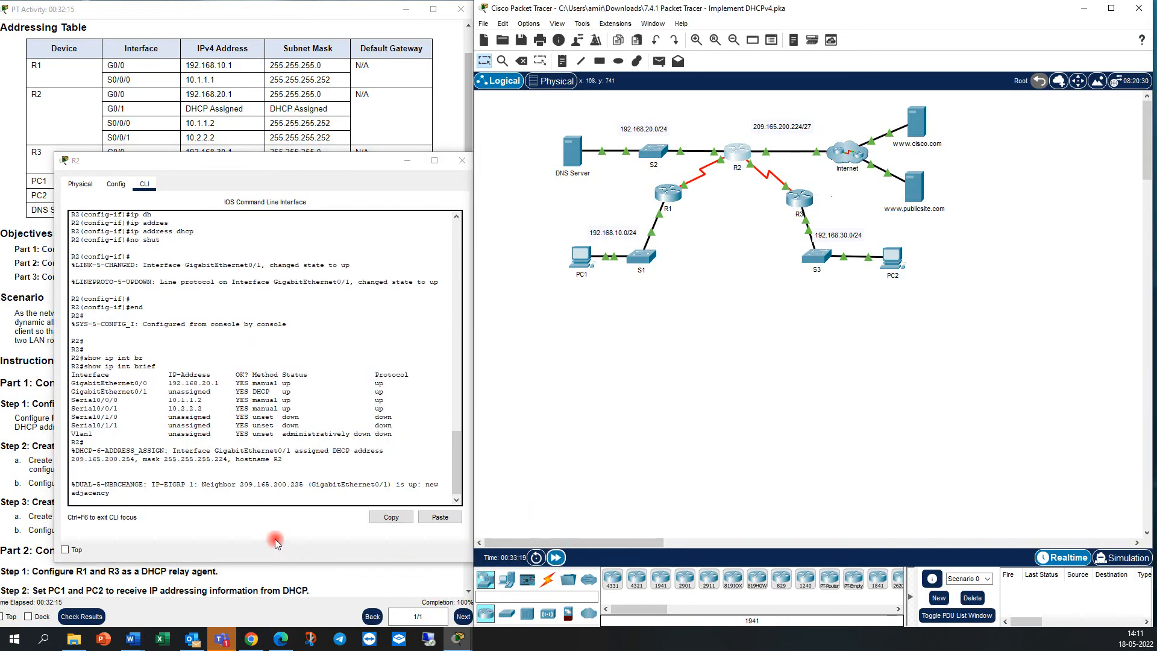
pyautogui.click(263, 498)
pyautogui.press('Return')
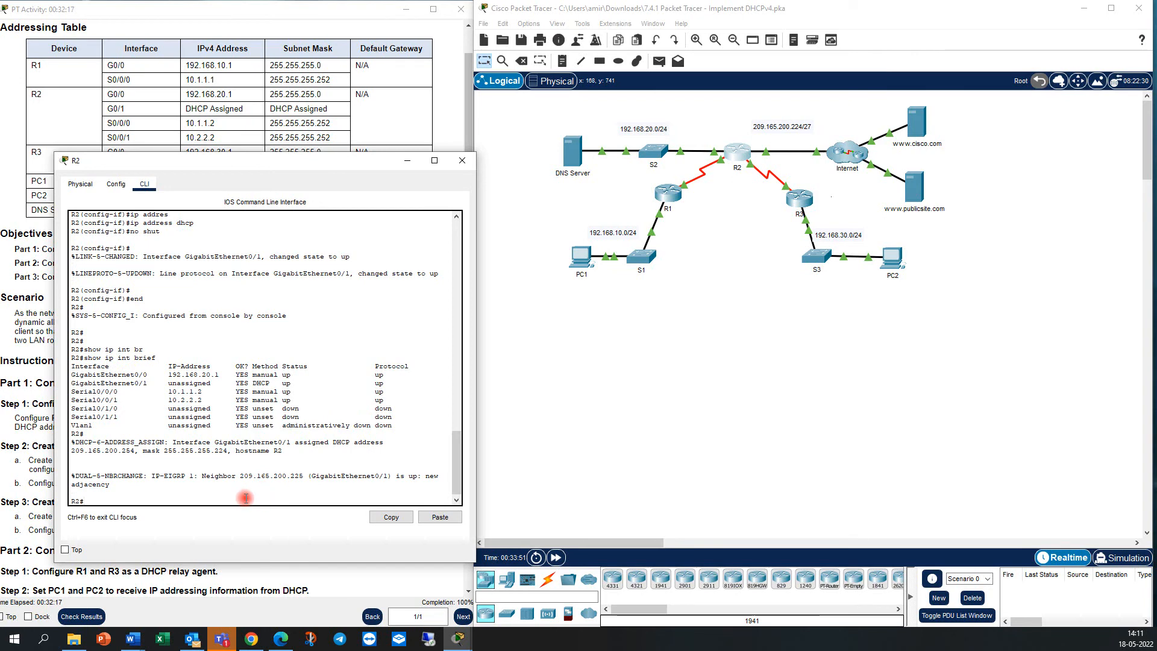
pyautogui.moveTo(203, 476); pyautogui.dragTo(304, 476)
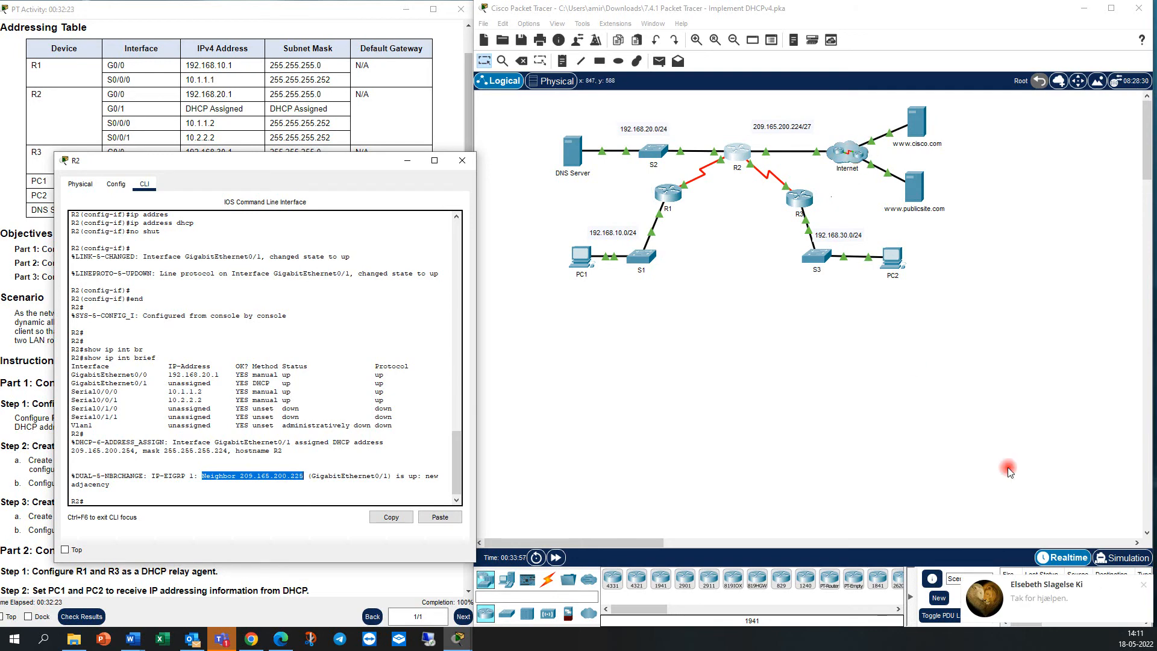
# Rerun show ip int brief on R2, check the GigabitEthernet0/1 row, and close R2's window.
pyautogui.click(1144, 585)
pyautogui.click(248, 498)
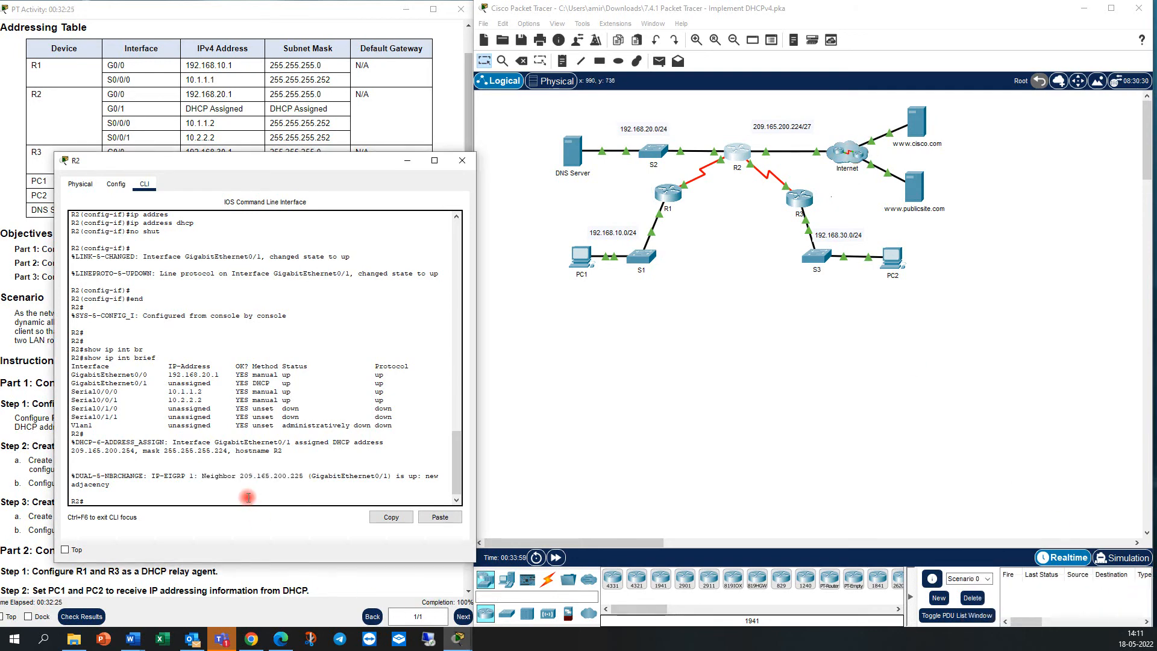
pyautogui.press('Up')
pyautogui.press('Return')
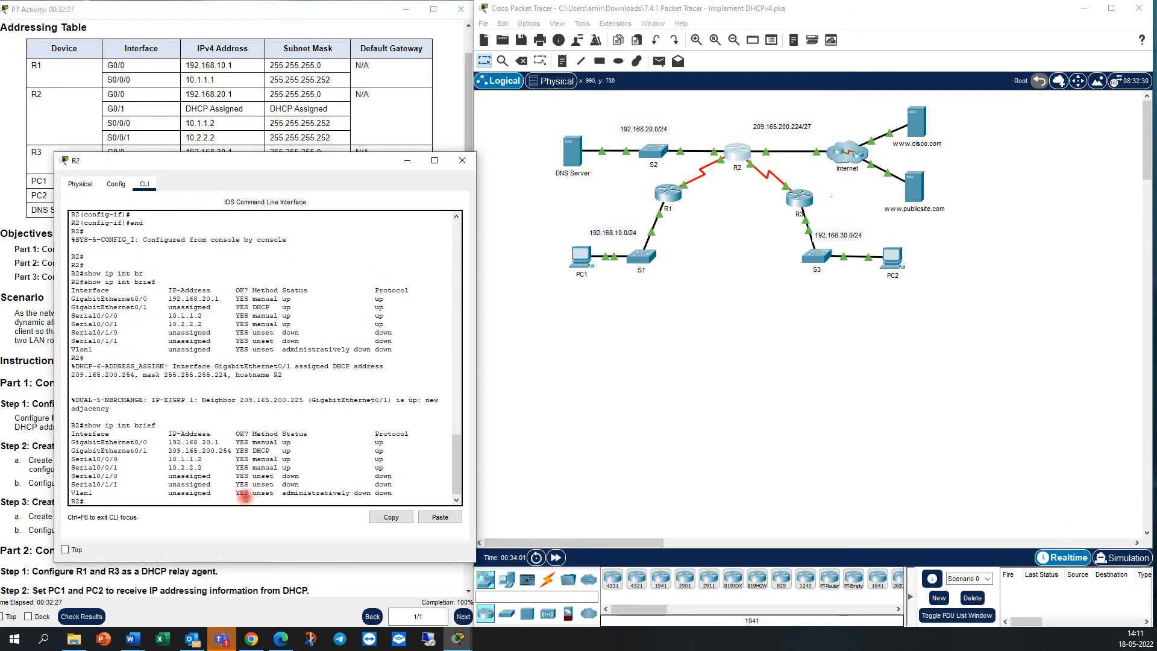
pyautogui.moveTo(393, 451); pyautogui.dragTo(67, 451)
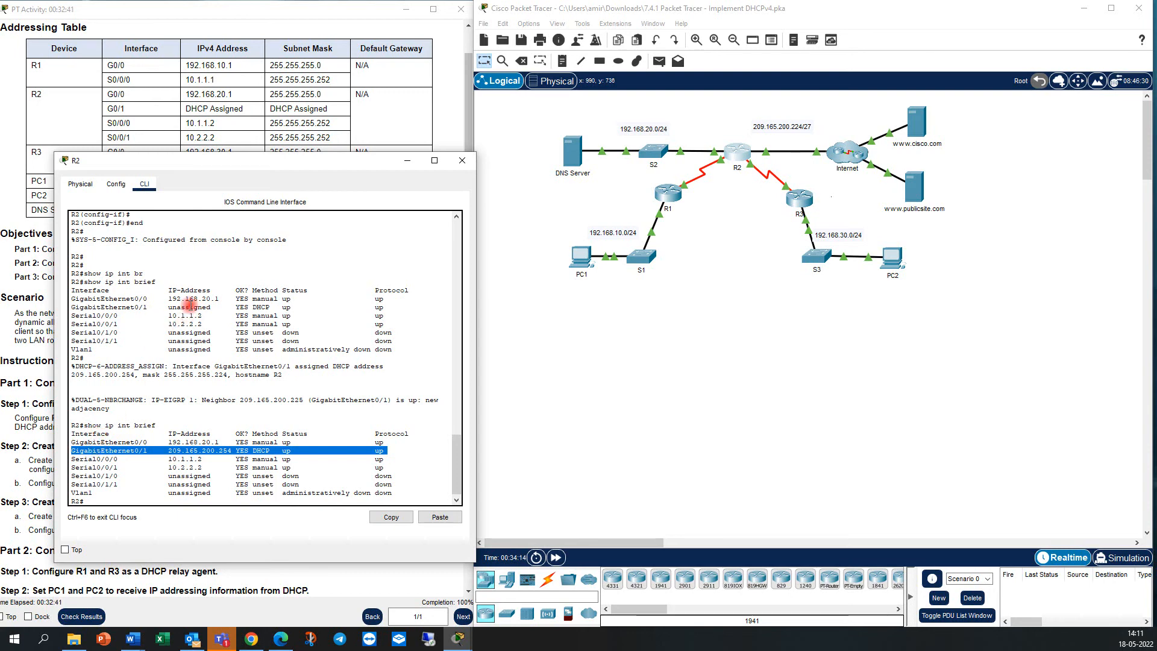
pyautogui.click(133, 498)
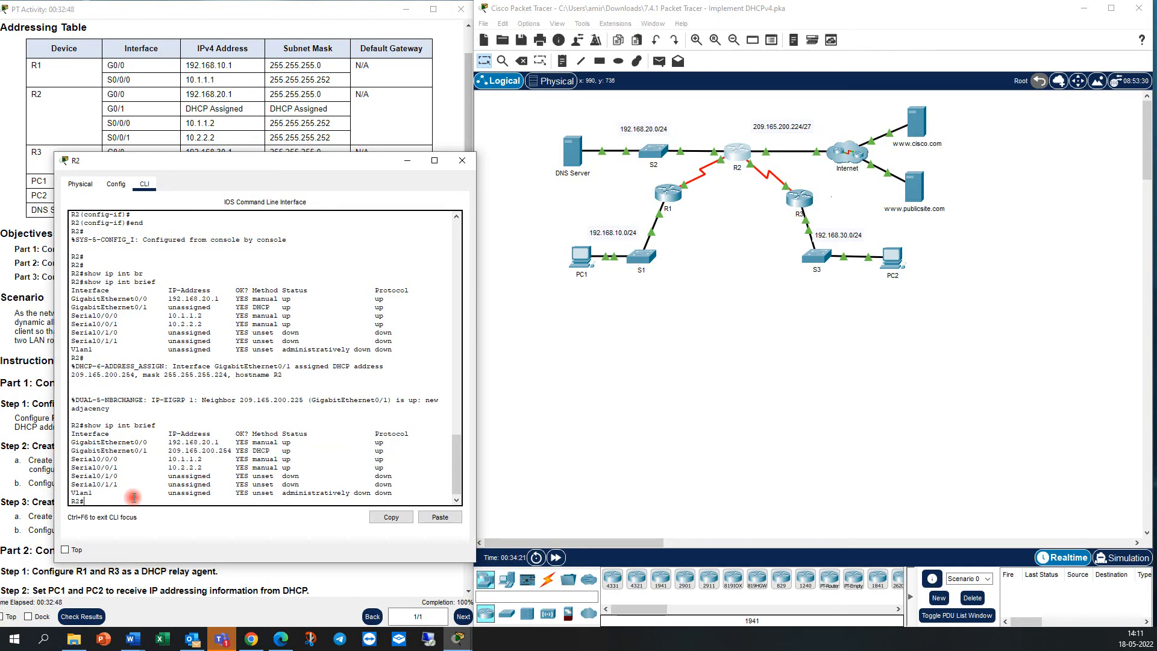
pyautogui.click(453, 163)
# Test connectivity from PC1's command prompt by pinging PC2 at 192.168.30.11.
pyautogui.click(578, 257)
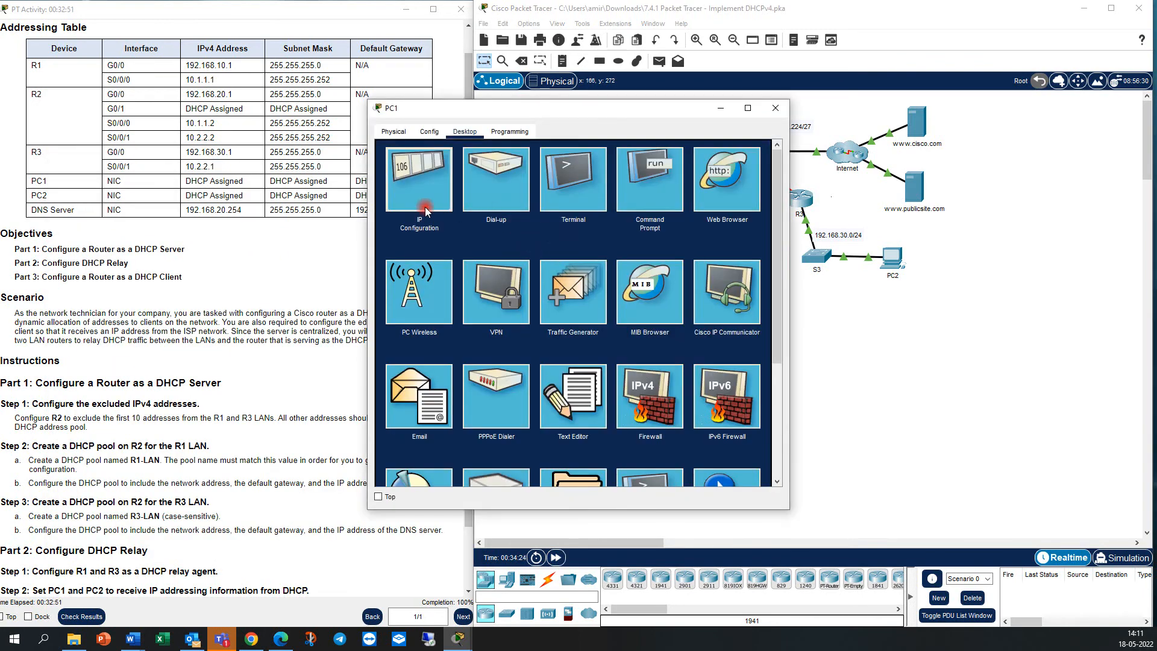
pyautogui.click(420, 183)
pyautogui.click(768, 152)
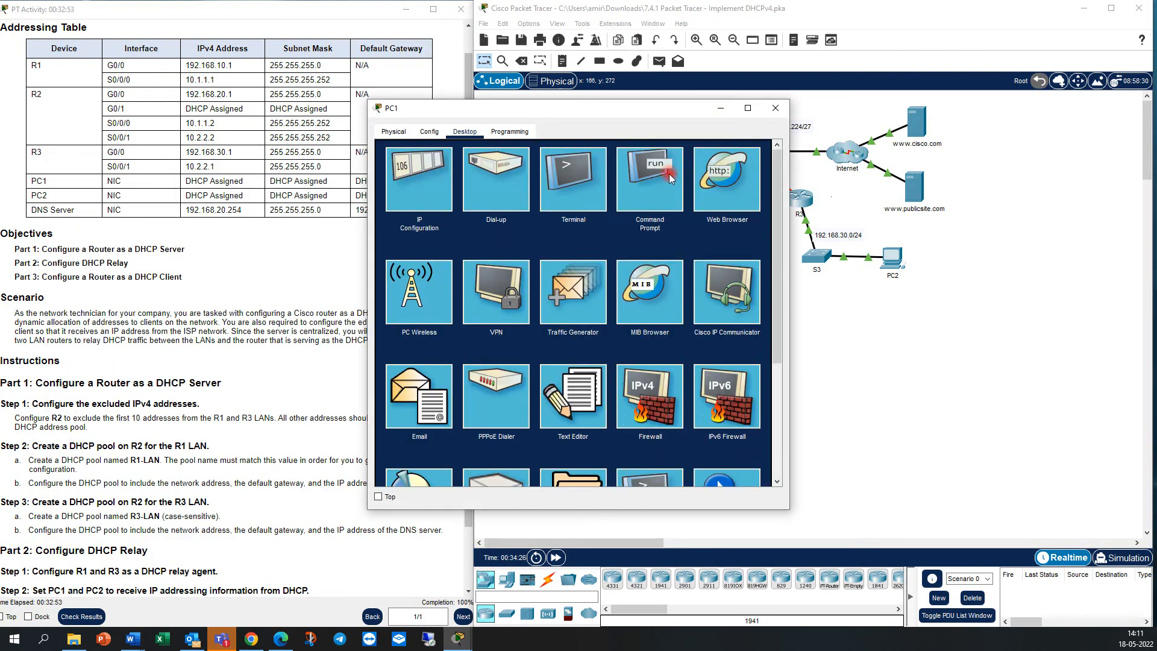
pyautogui.click(668, 175)
pyautogui.write('ping')
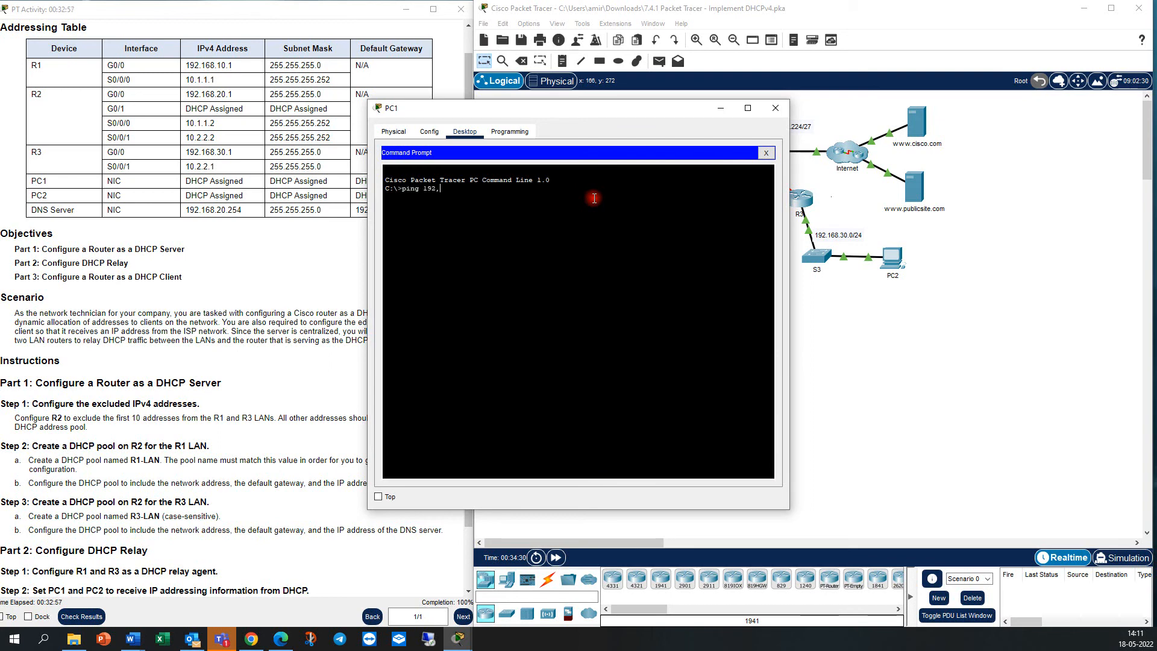
pyautogui.write(' 192.168.30.11')
pyautogui.press('Return')
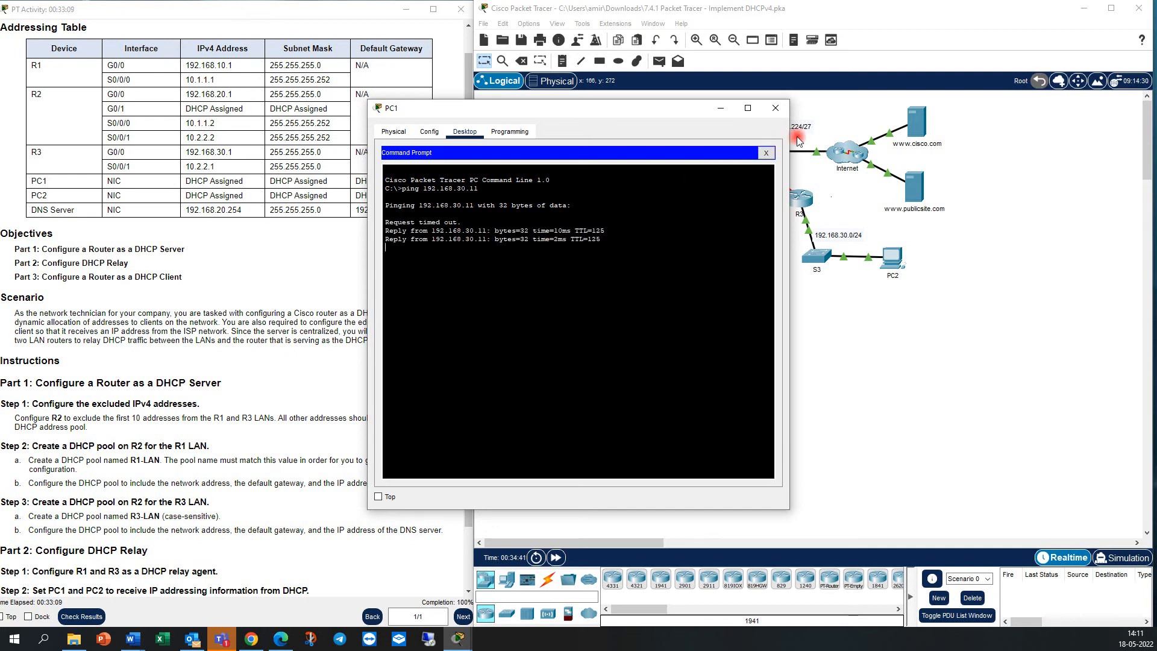
# Move PC1's window clear of the topology and ping the ISP neighbor at 209.165.200.225 from its command prompt.
pyautogui.moveTo(681, 111); pyautogui.dragTo(579, 124)
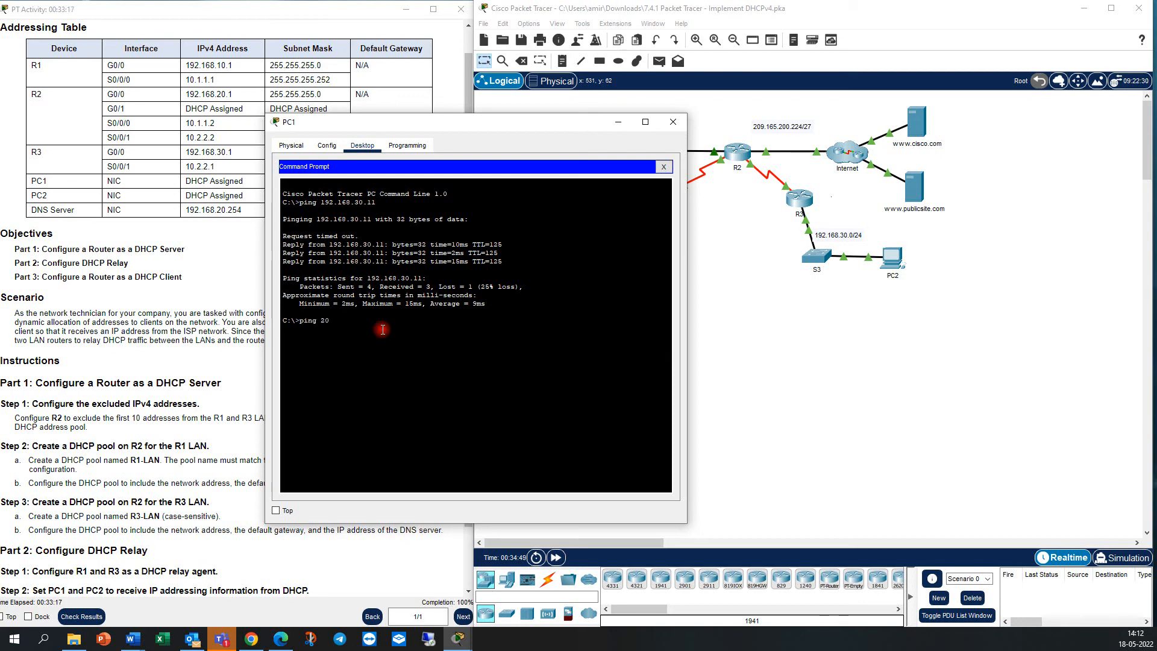
pyautogui.write('165.200.225')
pyautogui.press('Return')
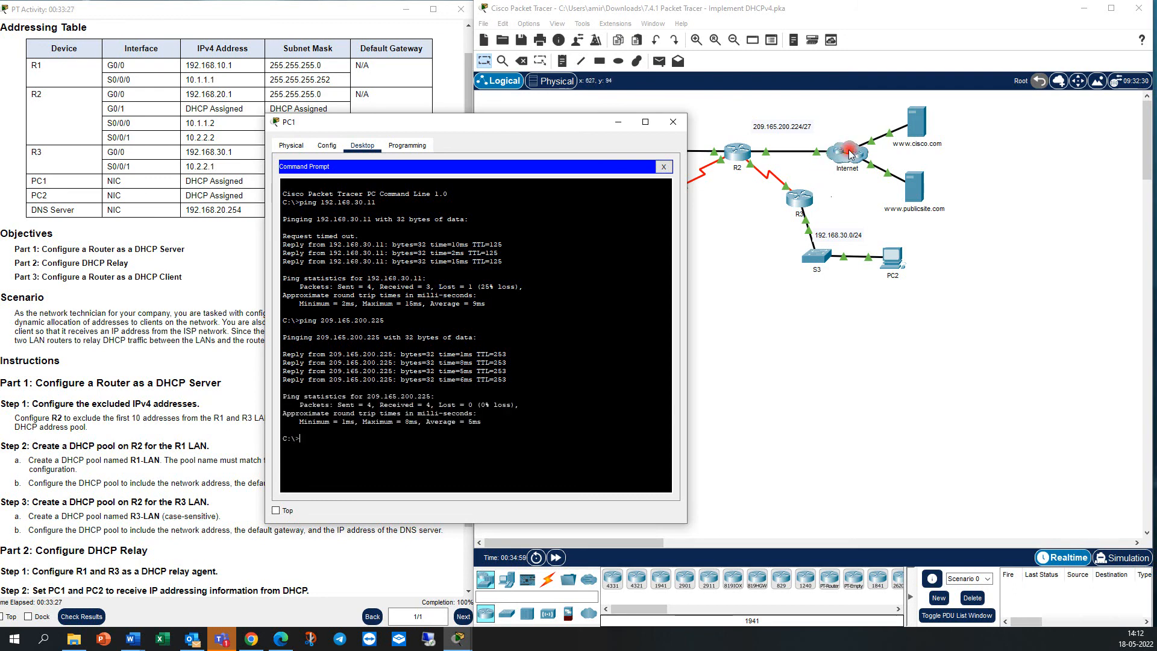
# Ping 209.165.200.226 from PC1 and interrupt the command before it completes.
pyautogui.press('Up')
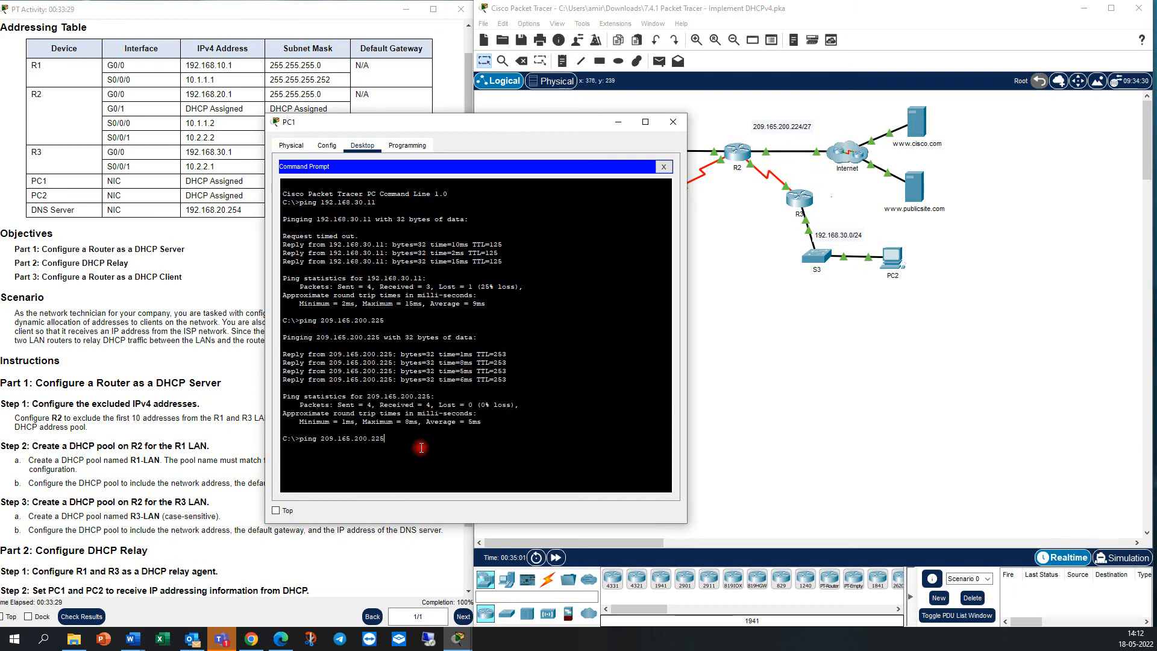
pyautogui.press('Return')
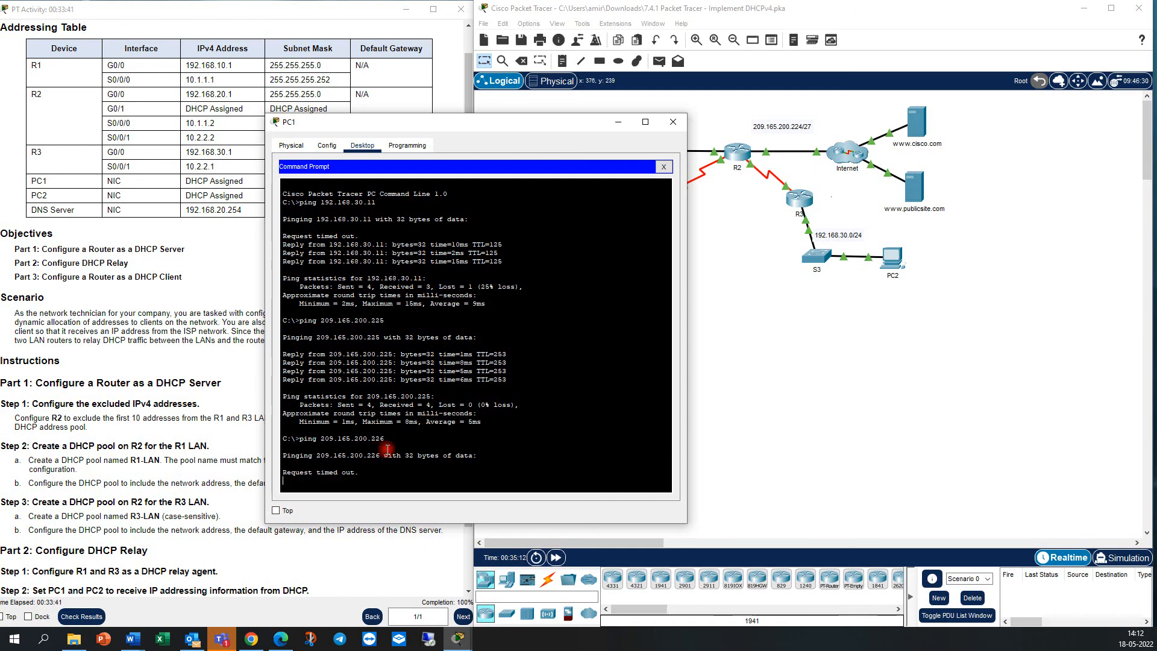
pyautogui.hotkey('ctrl', 'c')
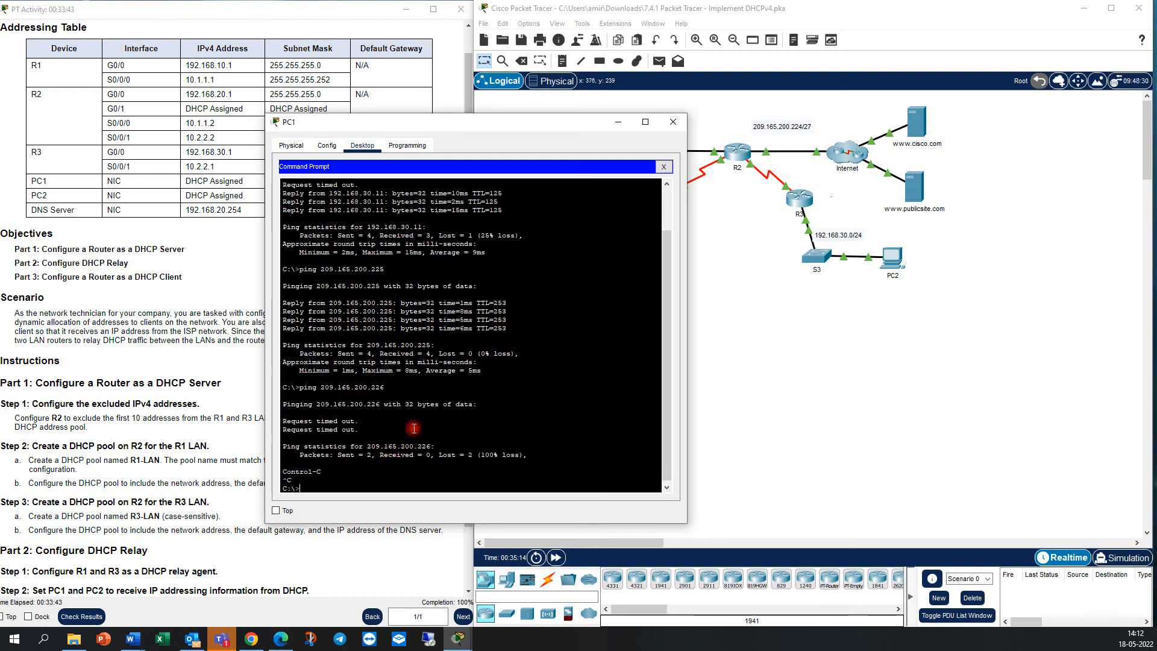
pyautogui.click(913, 186)
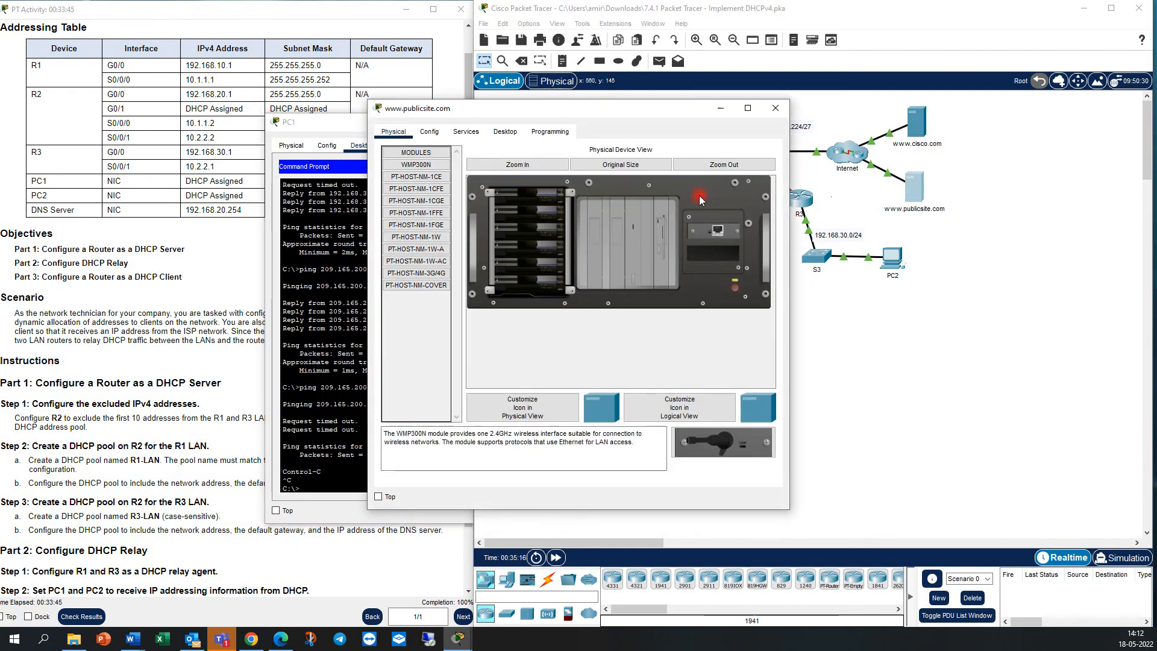
pyautogui.click(505, 132)
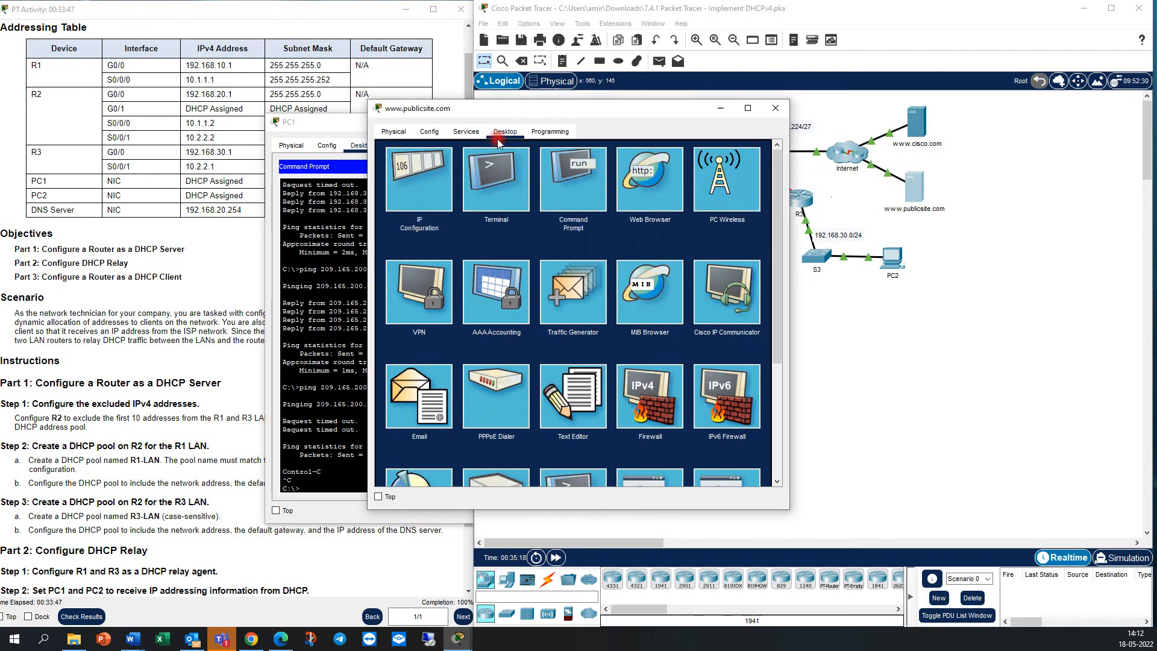
pyautogui.click(420, 176)
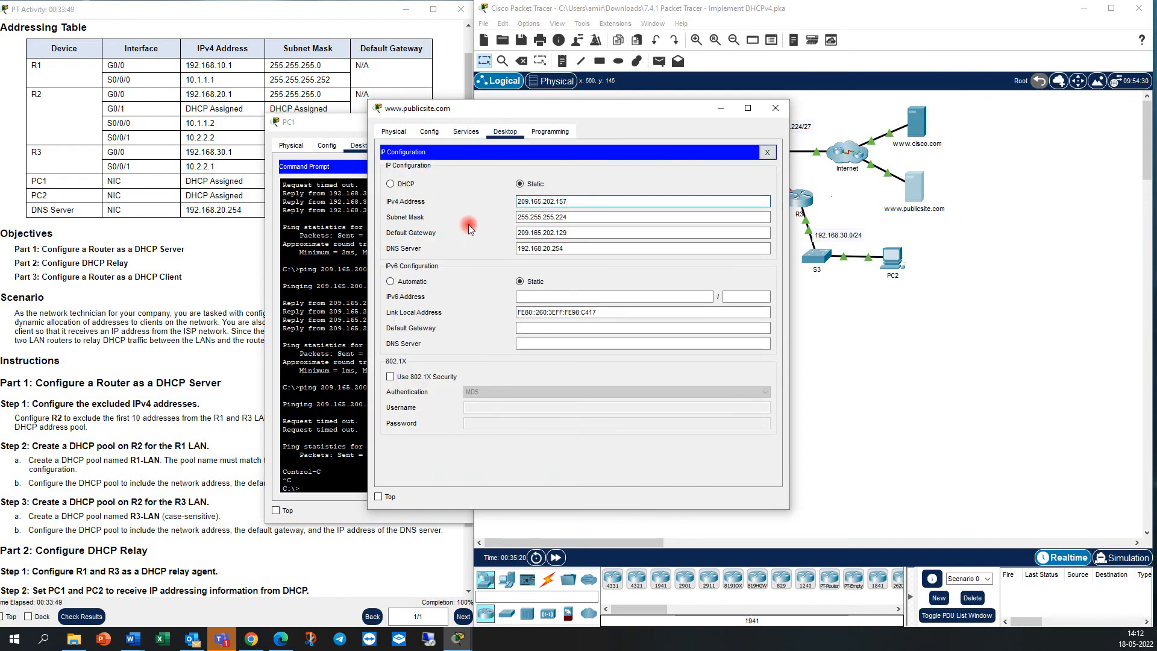
pyautogui.doubleClick(566, 199)
pyautogui.rightClick(561, 200)
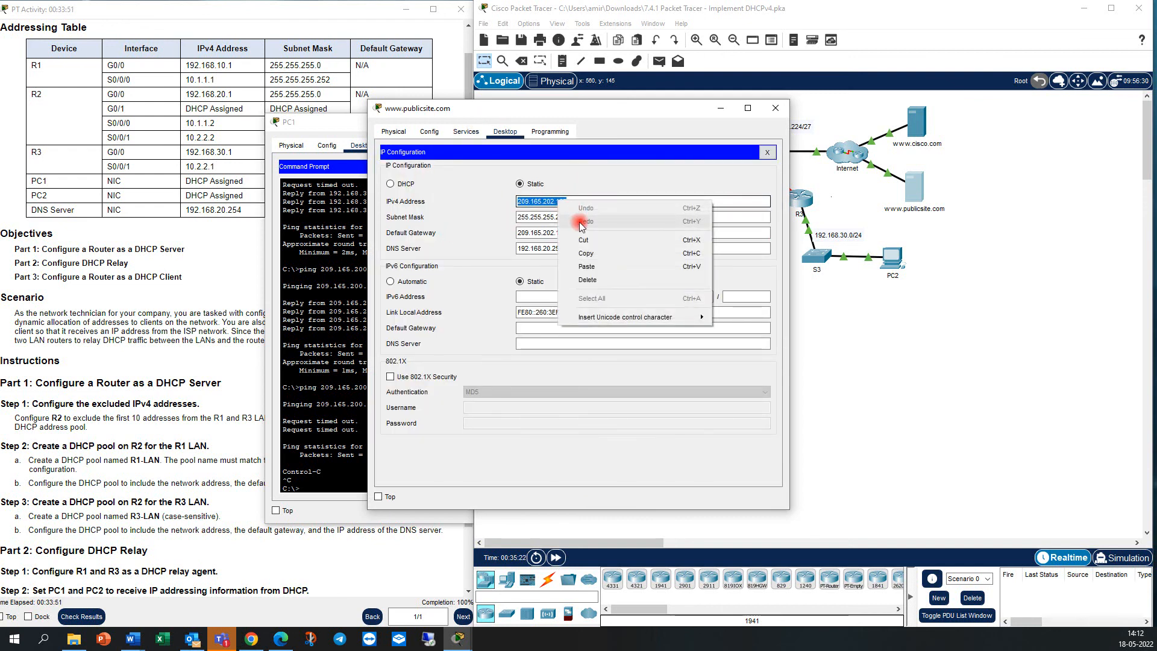
pyautogui.click(579, 249)
# Ping the copied server address 209.165.202.157 from PC1's command prompt, and clear the PC1 and server windows from the workspace.
pyautogui.click(324, 490)
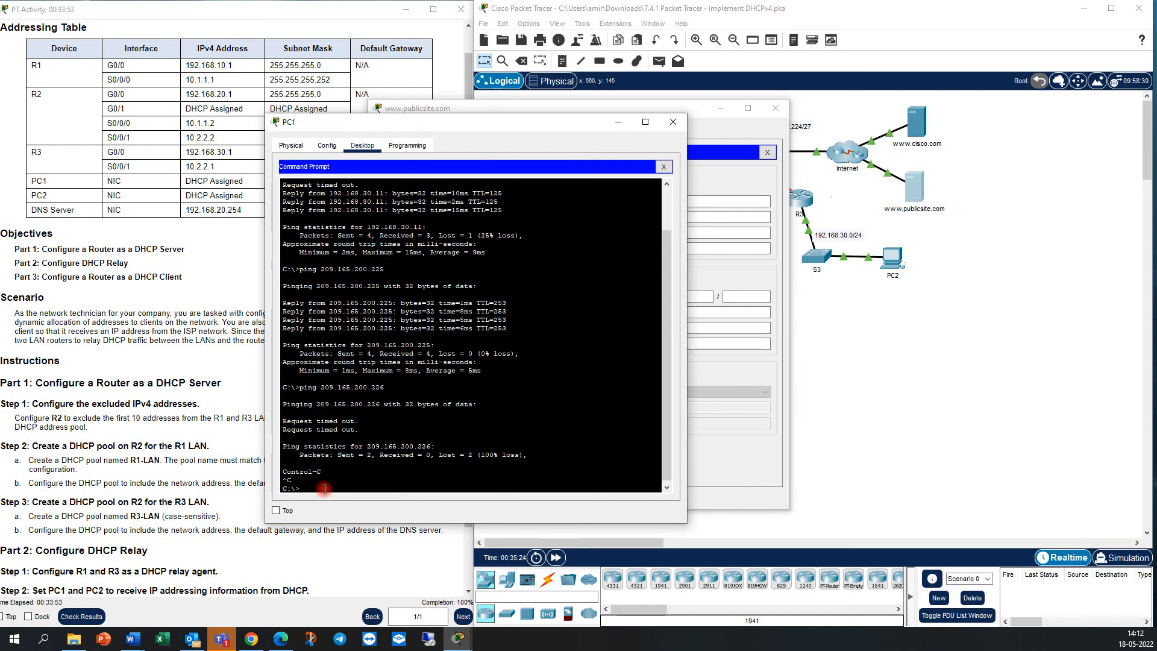
pyautogui.write('ping')
pyautogui.rightClick(324, 489)
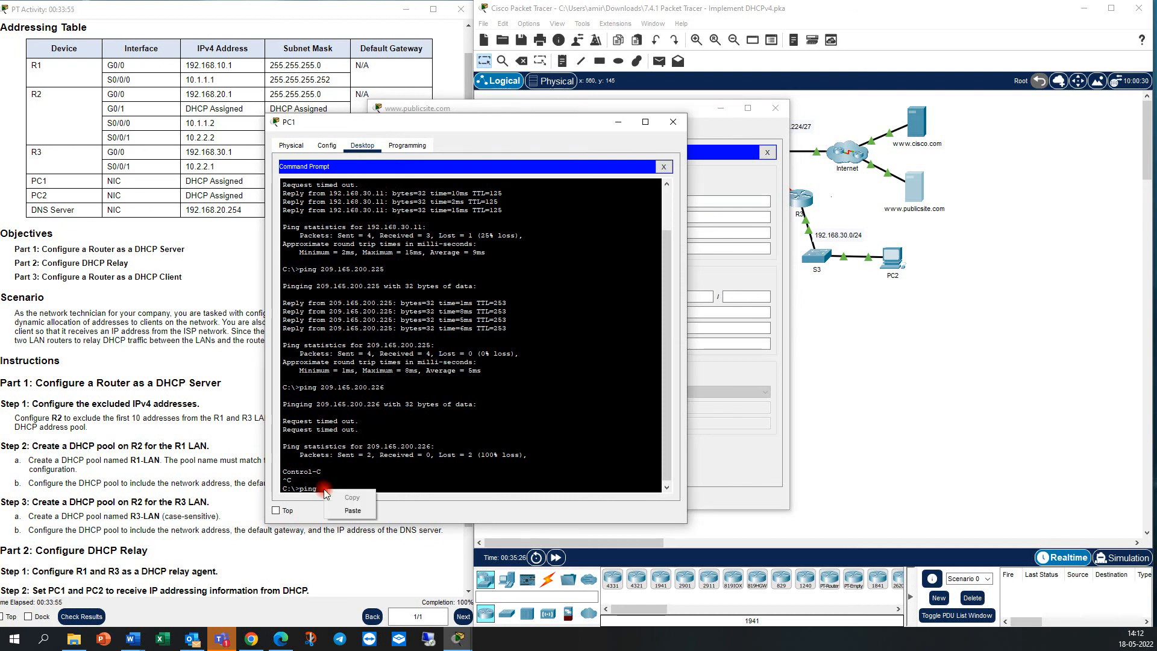
pyautogui.click(333, 507)
pyautogui.press('Return')
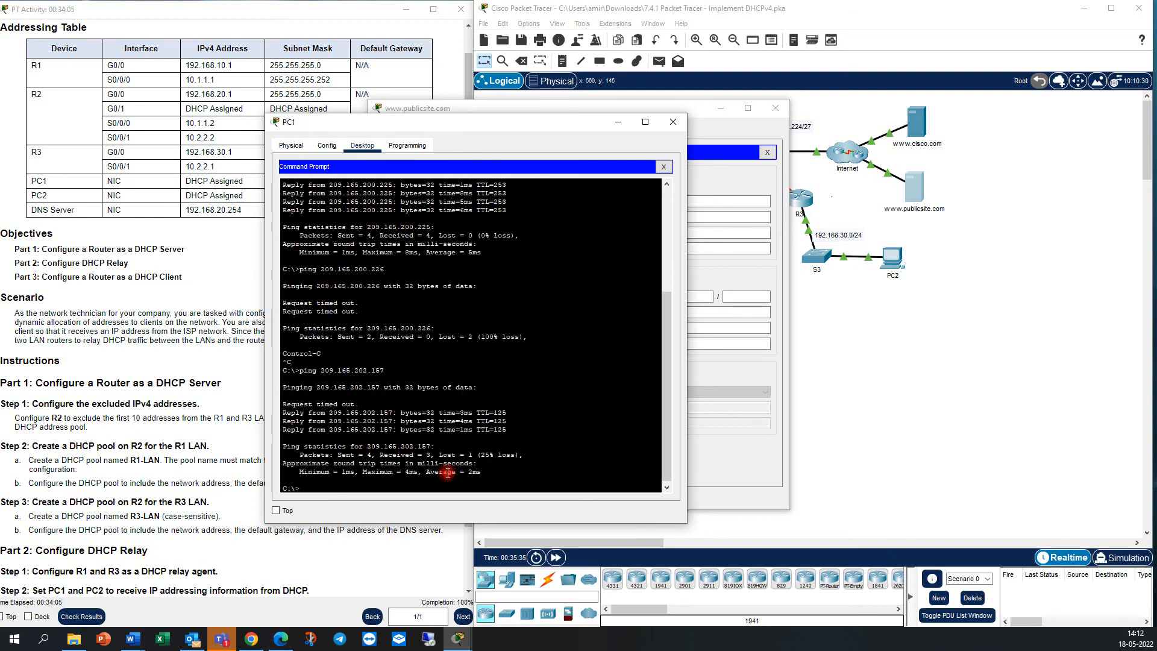
pyautogui.click(673, 122)
pyautogui.click(720, 111)
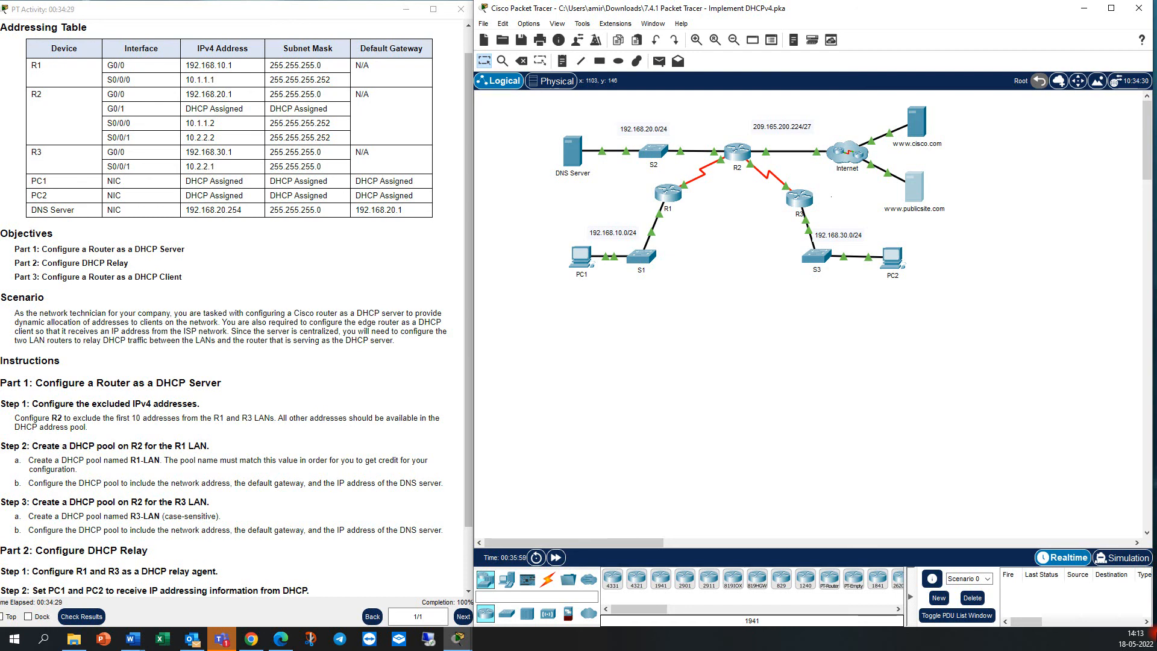
pyautogui.click(1156, 633)
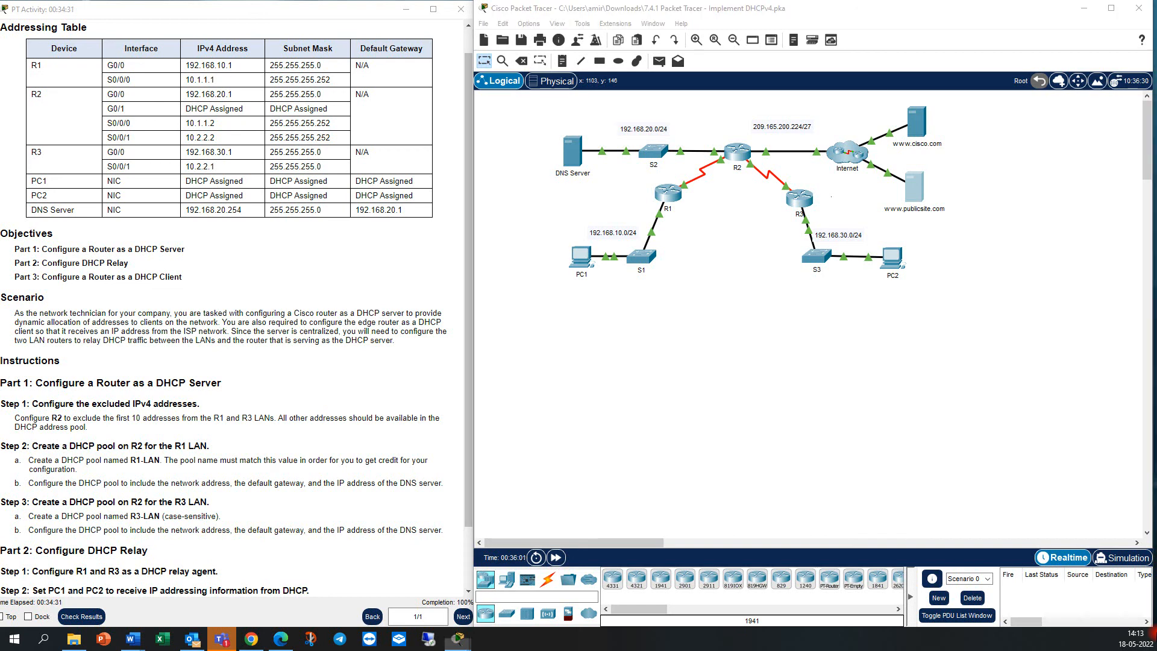